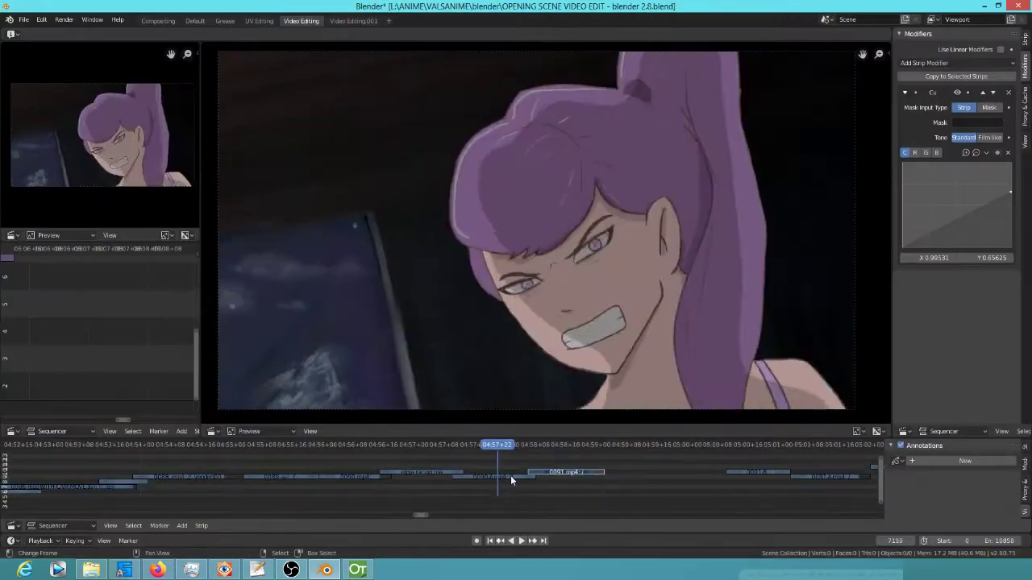
Step: Switch to 0089.kra in Krita and position and rotate the AKARI-10-2019.png head over the figure's shoulders
click(820, 471)
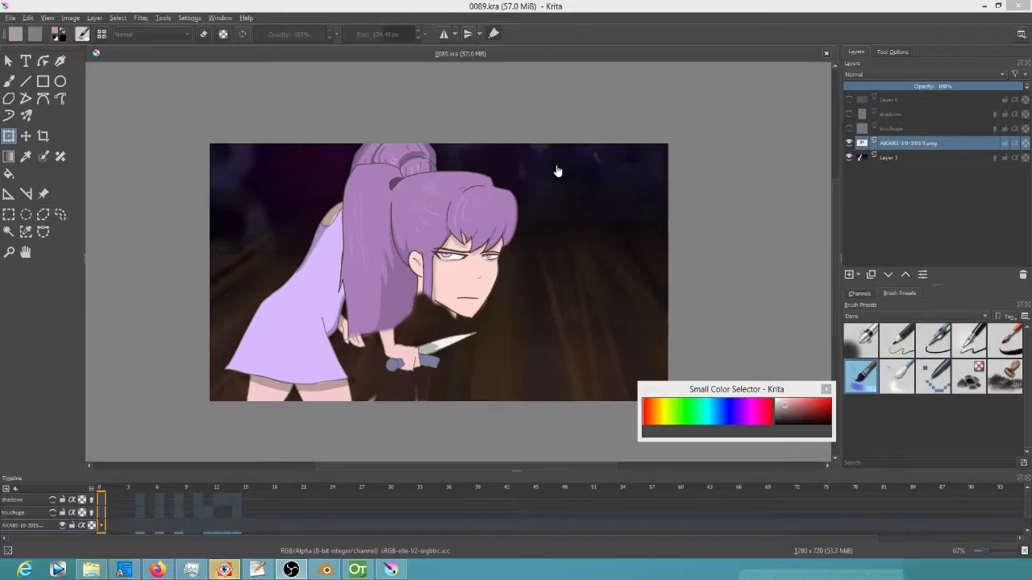
click(557, 171)
drag(532, 393, 511, 86)
scroll(461, 242, up, 3)
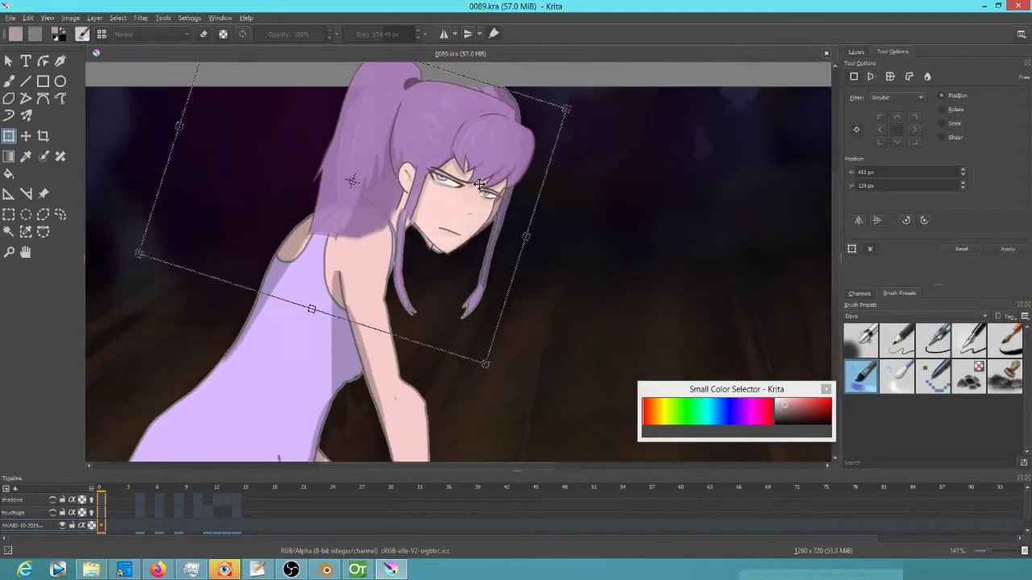
key(Return)
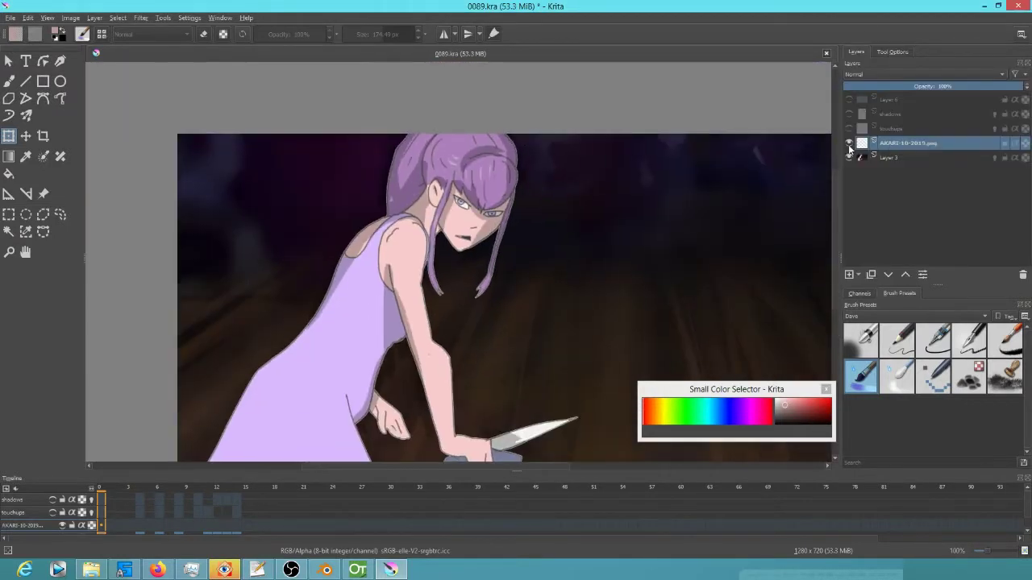
drag(564, 202, 440, 242)
scroll(440, 242, up, 2)
click(8, 60)
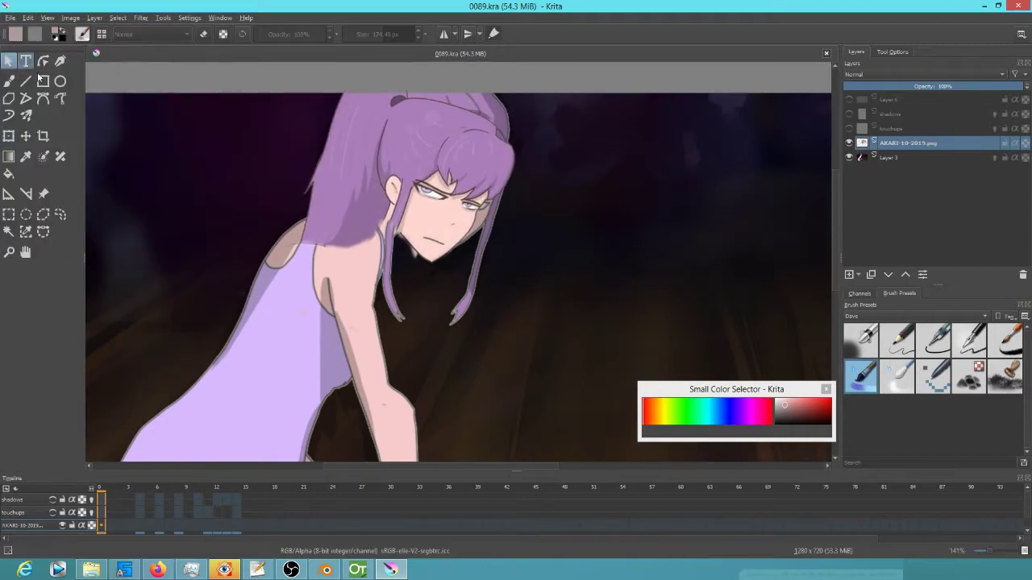
Step: Hide the AKARI-10-2019.png layer, paint out the original head on Layer 3 with dark background colour, and show the new head again
click(887, 157)
click(848, 142)
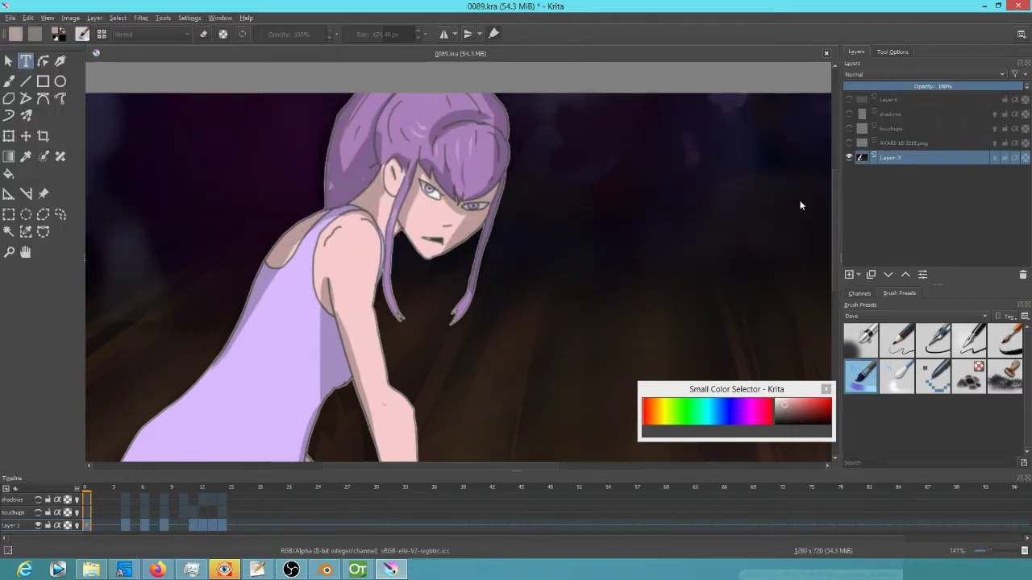
scroll(471, 333, up, 1)
key(b)
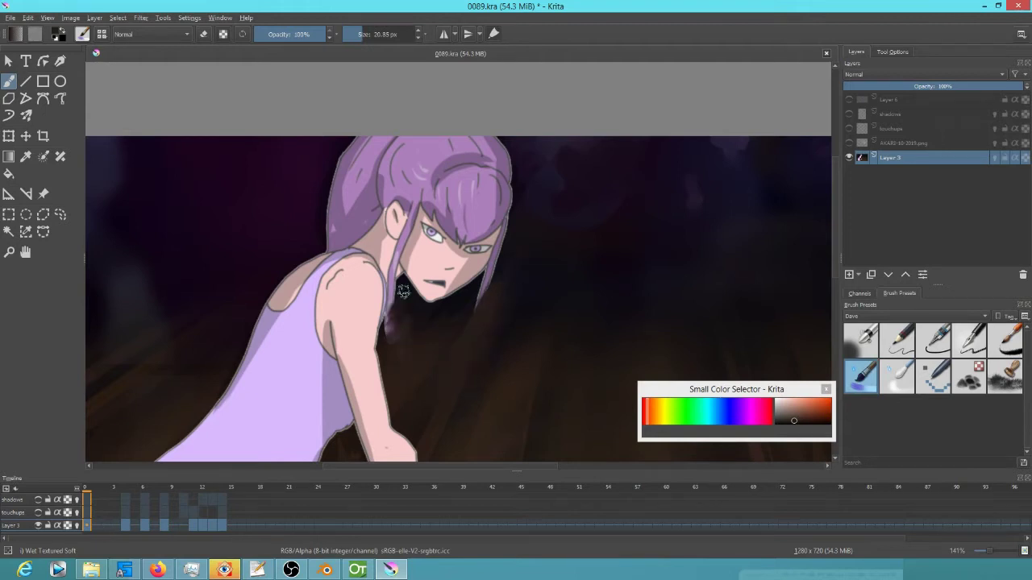
drag(454, 312, 503, 242)
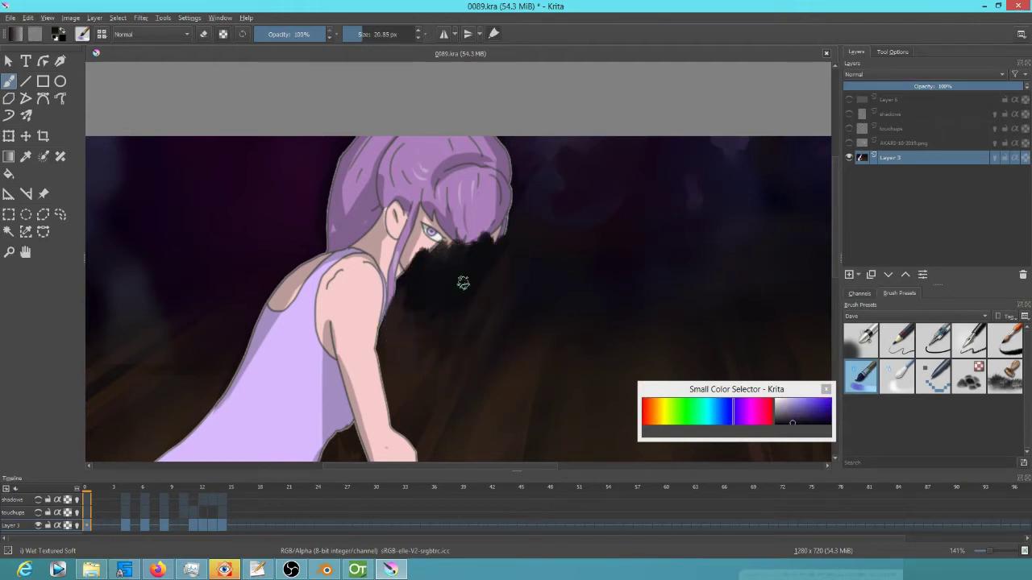
mouse_move(525, 148)
mouse_down()
mouse_move(290, 161)
mouse_move(371, 171)
mouse_up()
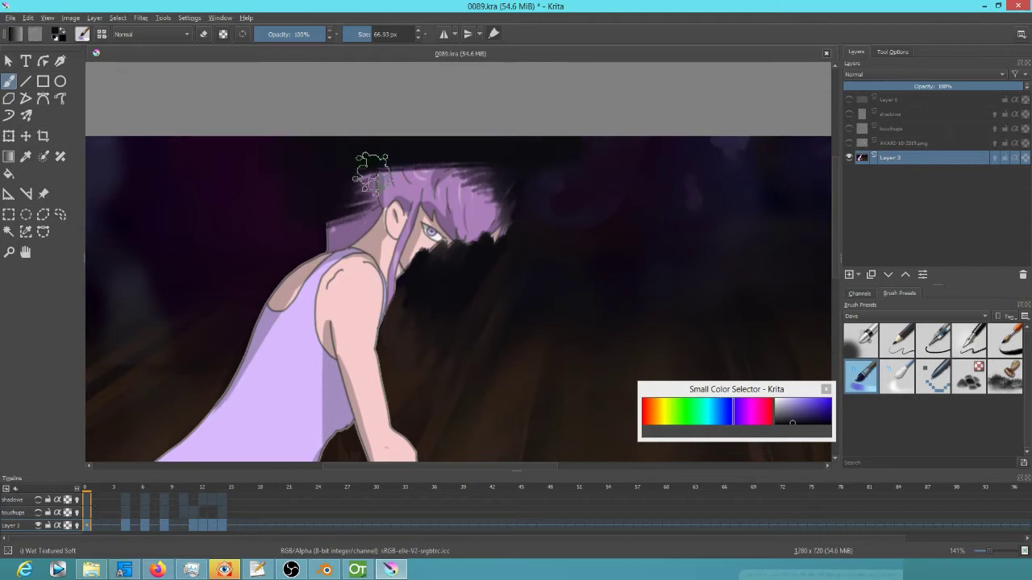
drag(433, 153, 357, 211)
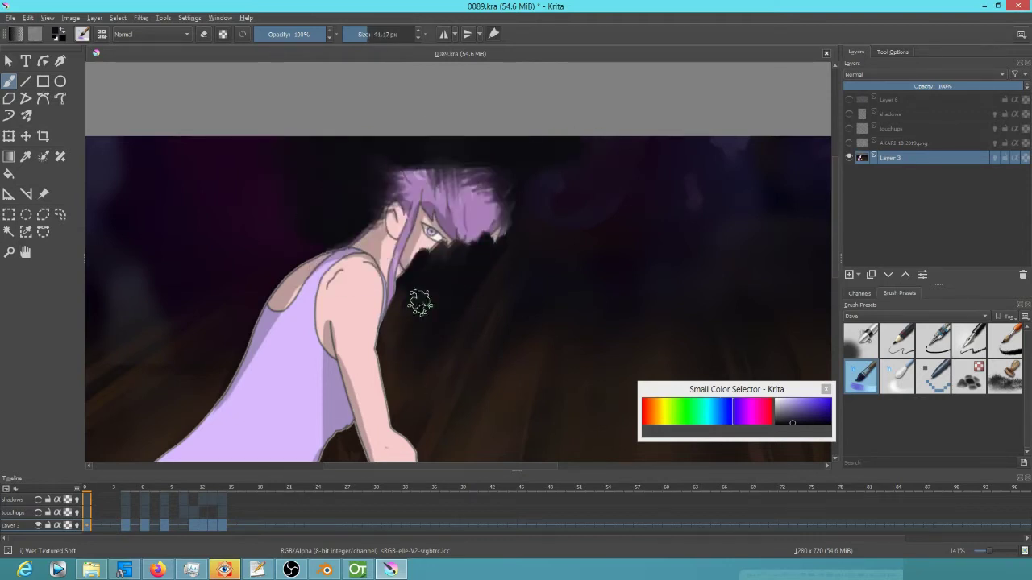
click(848, 143)
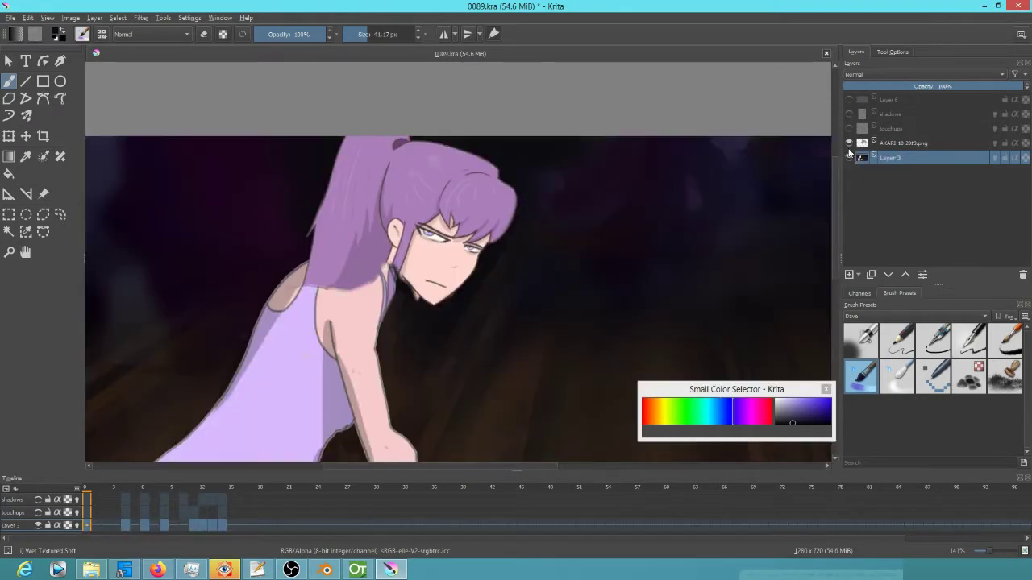
Step: On a new keyframe of the AKARI-10-2019.png layer, rotate the head slightly clockwise so it tilts down
key(1)
click(931, 142)
key(ctrl+t)
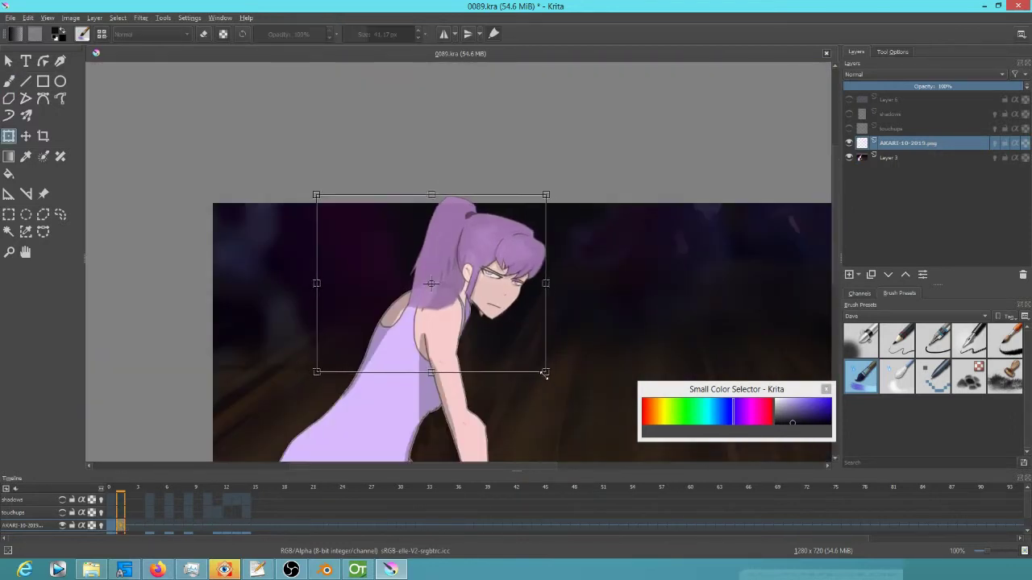
drag(564, 396, 541, 420)
key(ctrl+z)
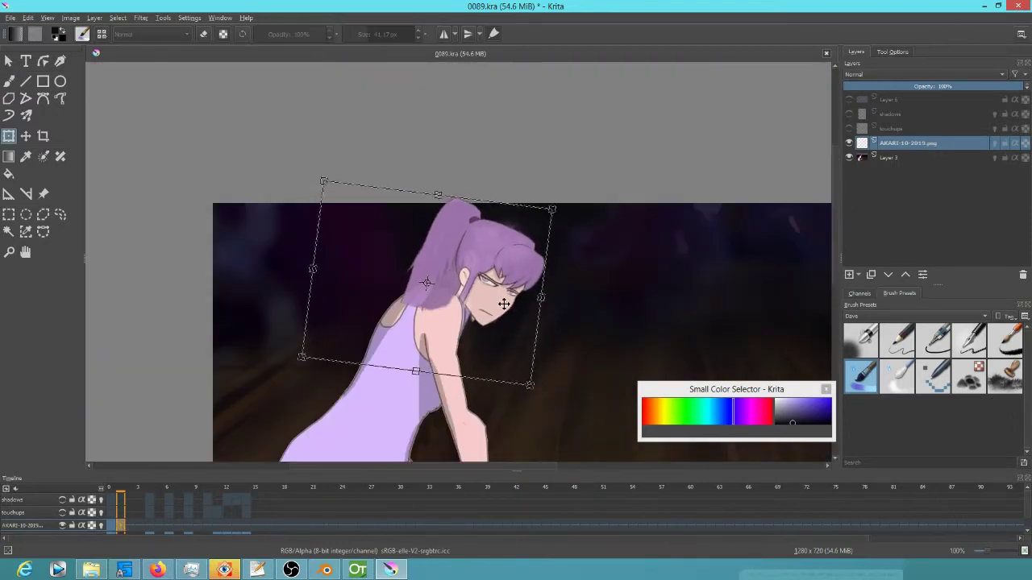
key(ctrl+z)
scroll(503, 320, down, 1)
key(ctrl+t)
drag(564, 300, 546, 334)
key(ctrl+z)
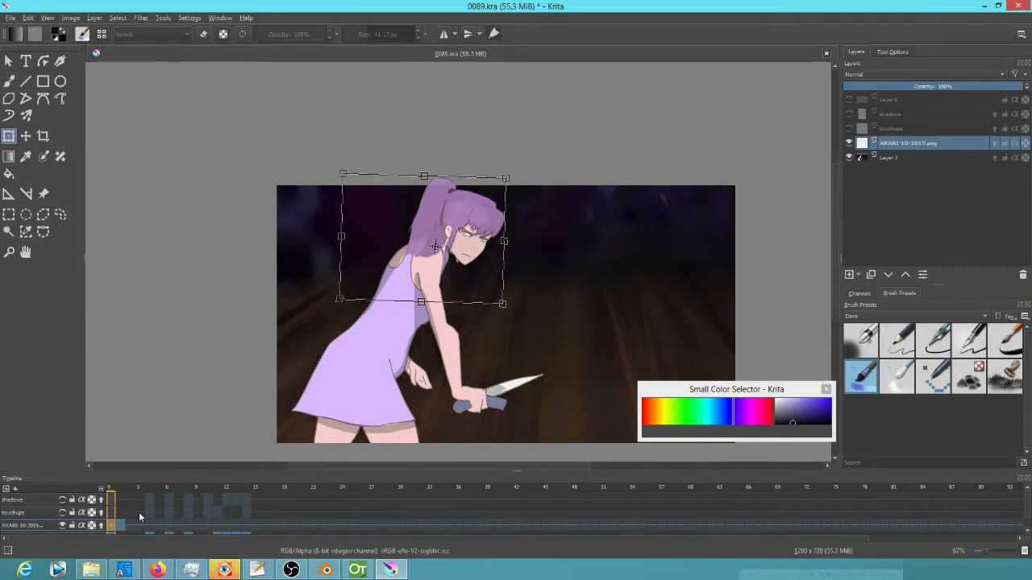
key(ctrl+z)
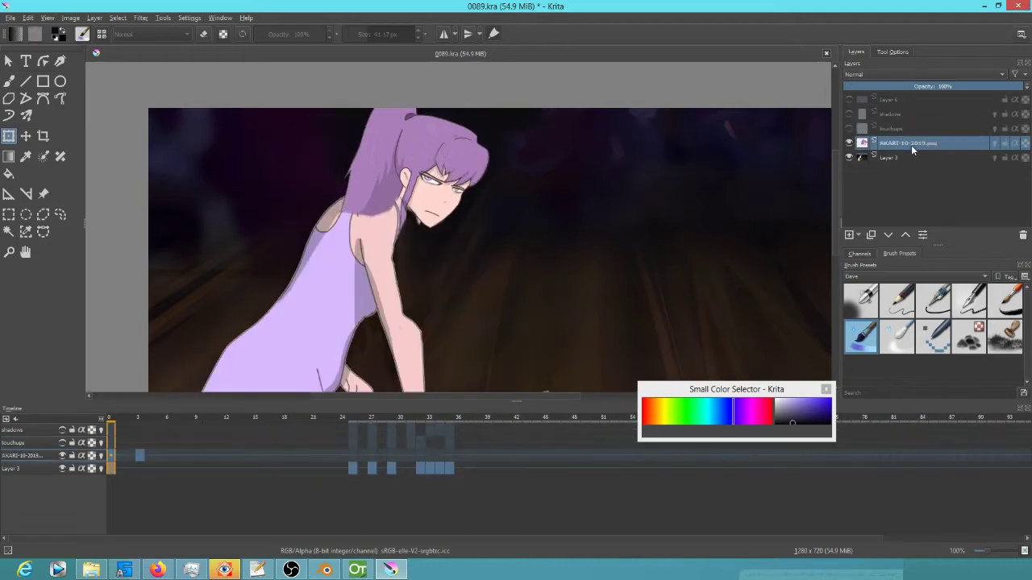
Step: Preview the head tilt and place the AKARI-10-2019.png keyframes on frames 2 and 4
click(141, 455)
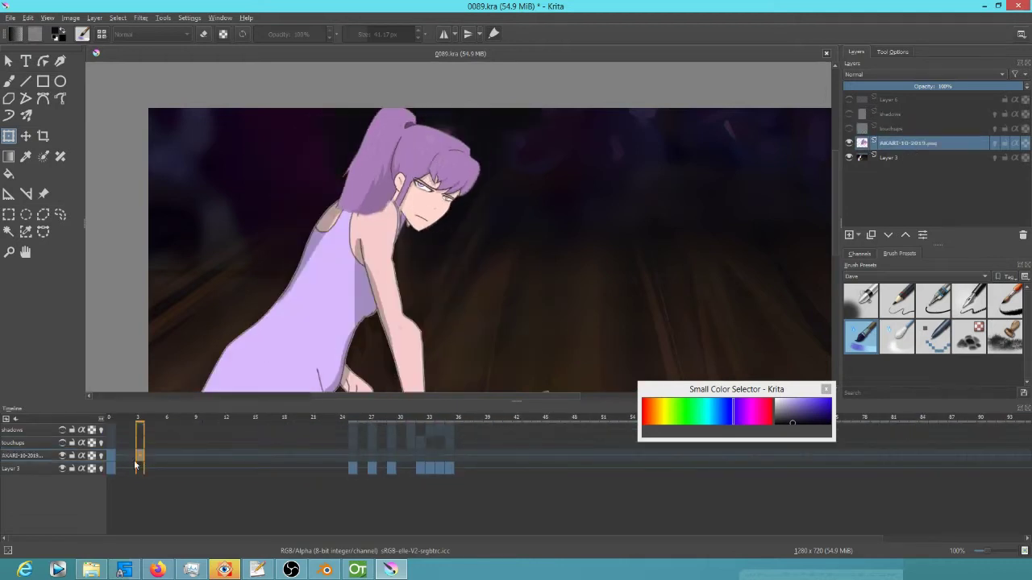
click(134, 454)
key(space)
click(353, 456)
click(111, 456)
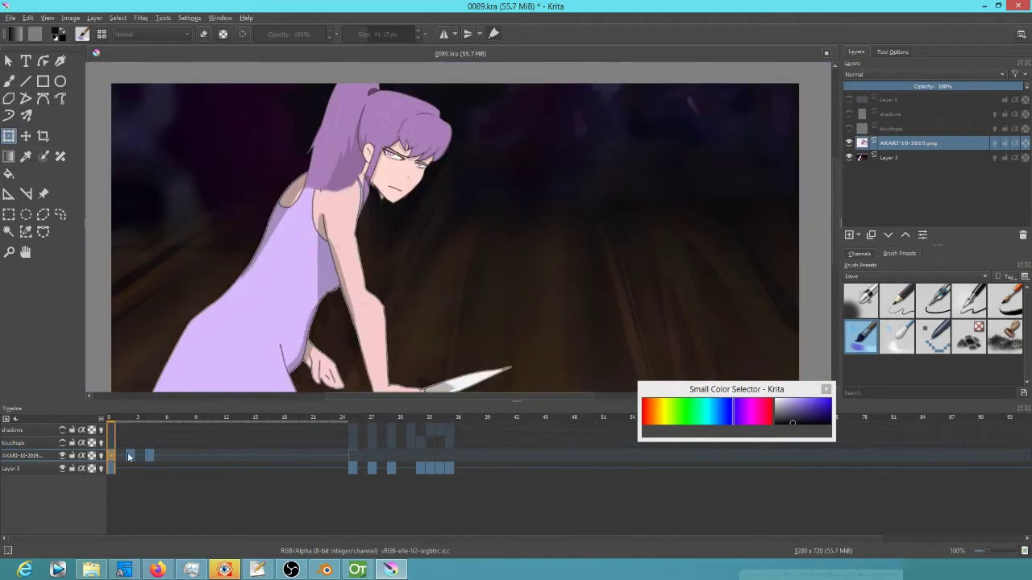
Step: Step through the frames of the head layer and play back the animation to check its timing
scroll(351, 182, down, 1)
click(140, 456)
click(150, 456)
click(352, 457)
click(372, 458)
click(429, 457)
key(space)
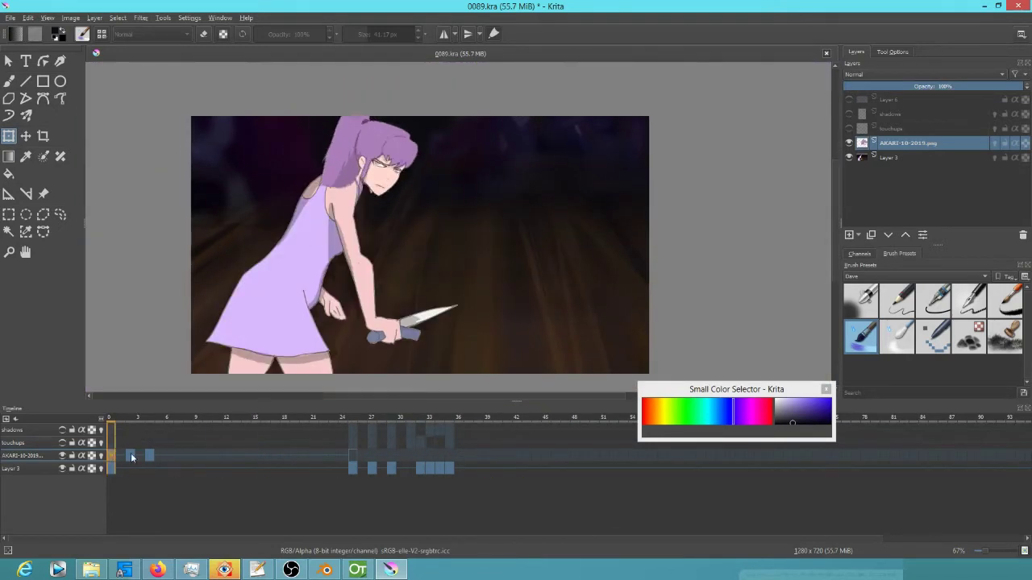
Step: On frame 0, erase the short hair strand and stray marks beside the jaw with the Ink-2 Fineliner in eraser mode
scroll(321, 327, up, 3)
key(/)
key(b)
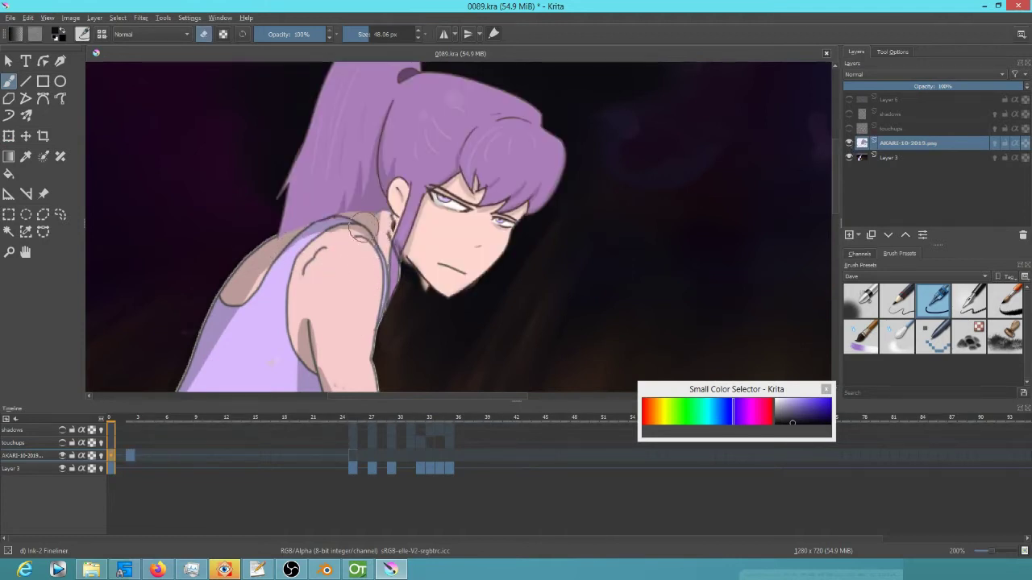
scroll(295, 244, up, 3)
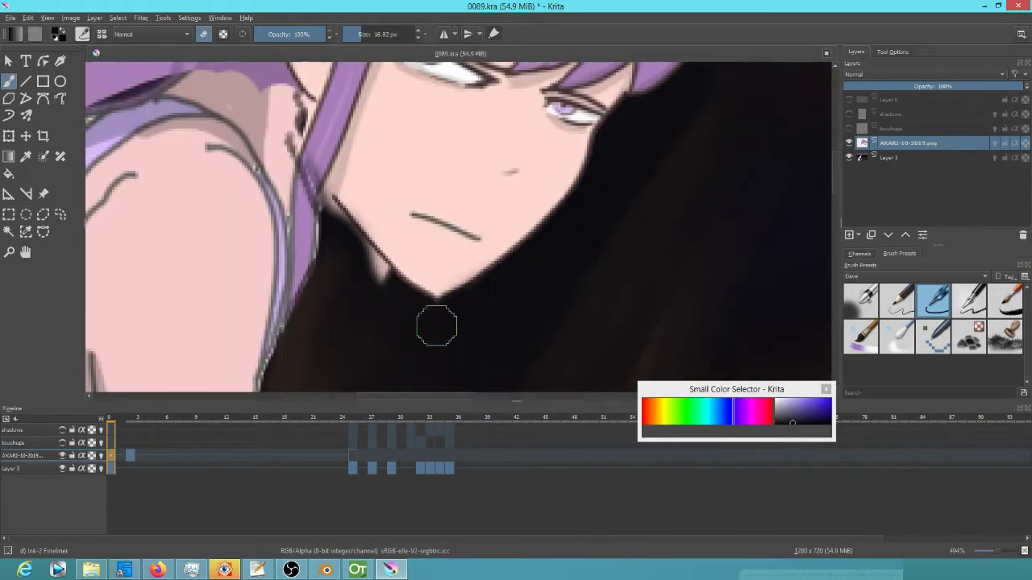
mouse_move(354, 241)
mouse_down()
mouse_move(349, 292)
mouse_move(327, 212)
mouse_up()
scroll(327, 217, up, 3)
drag(339, 258, 355, 145)
key(Page_Down)
mouse_move(326, 278)
mouse_down()
mouse_move(327, 358)
mouse_move(311, 368)
mouse_up()
Step: Sample the skin colour and fill in the neck area below the ear
ctrl+click(312, 166)
mouse_move(311, 167)
mouse_down()
mouse_move(321, 246)
mouse_move(327, 166)
mouse_up()
scroll(327, 166, down, 5)
key(Page_Up)
scroll(327, 177, up, 5)
Step: Erase the ponytail hair that overlaps the shoulder and the back of the neck on frame 0
key(slash)
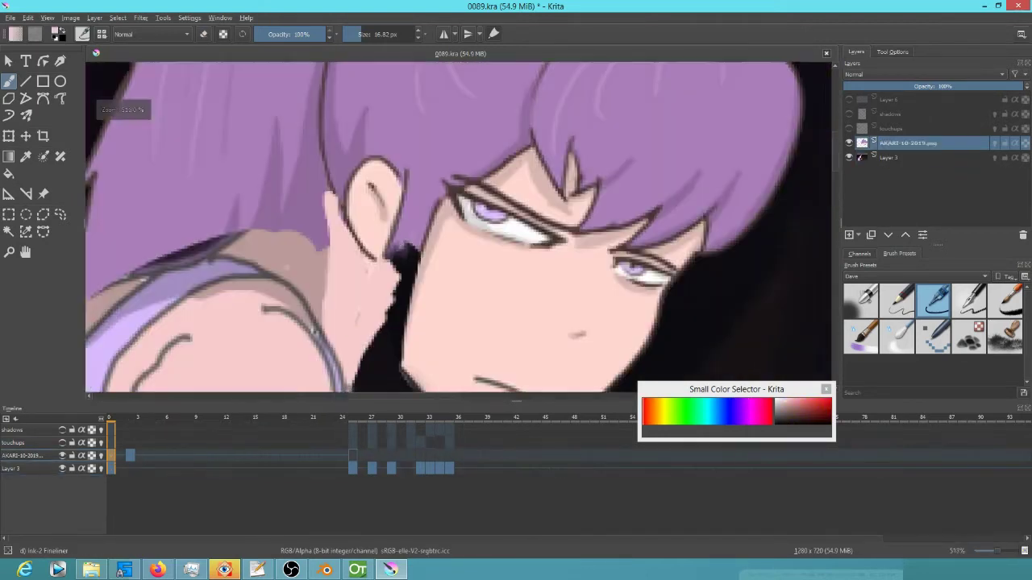
key(e)
key(slash)
mouse_move(310, 244)
mouse_down()
mouse_move(304, 173)
mouse_move(266, 234)
mouse_up()
key(Page_Down)
key(Page_Up)
key(e)
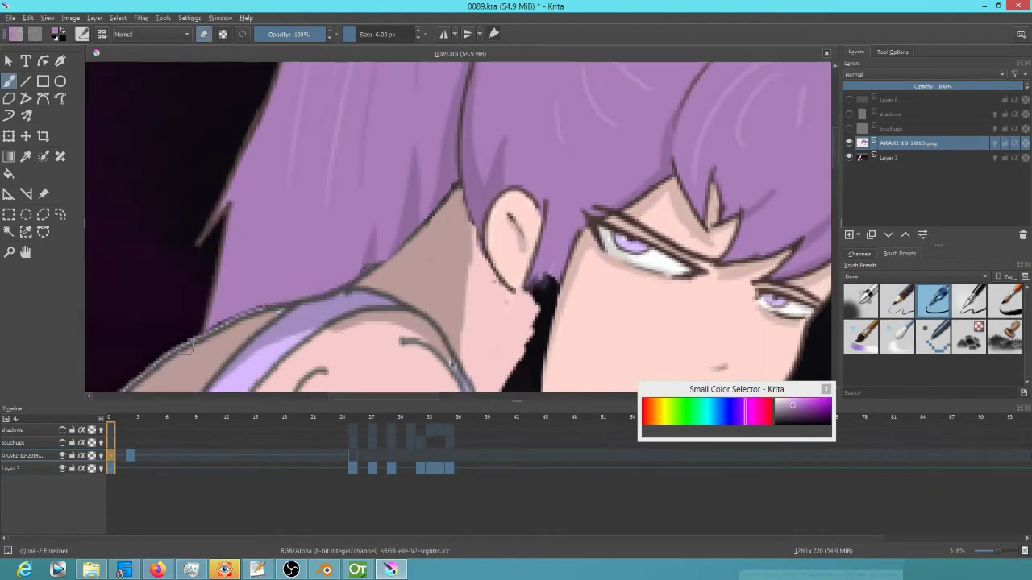
Step: Touch up the jaw edge and paint two long purple hair strands hanging beside the face on frame 0
scroll(322, 282, down, 5)
scroll(398, 220, up, 1)
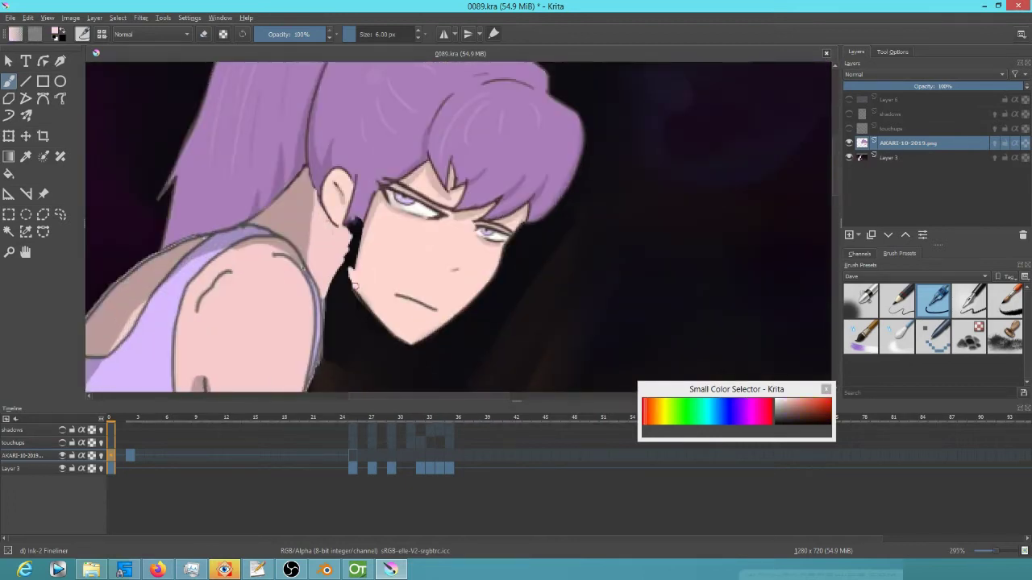
scroll(373, 183, down, 3)
drag(377, 216, 380, 367)
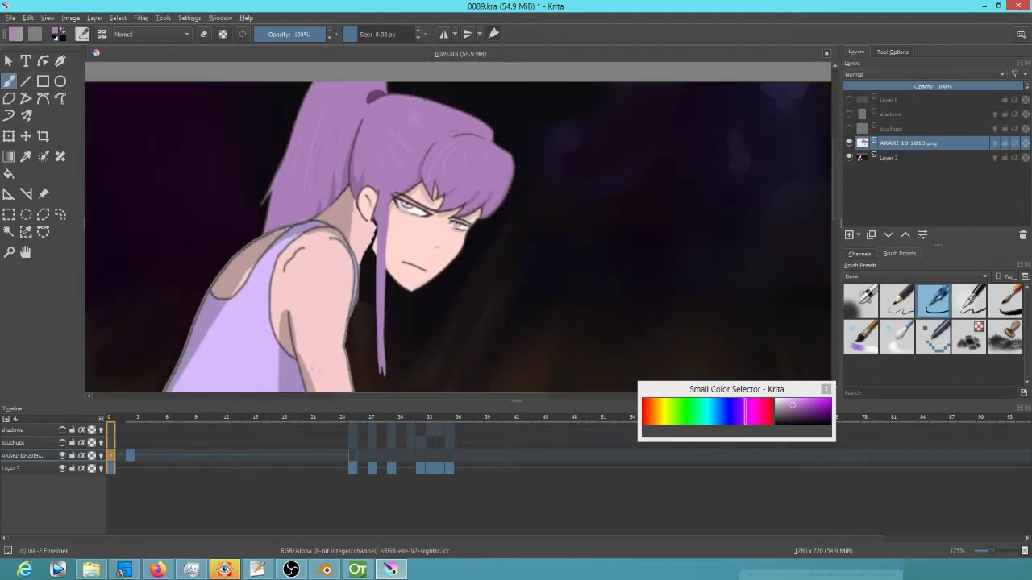
scroll(408, 198, up, 1)
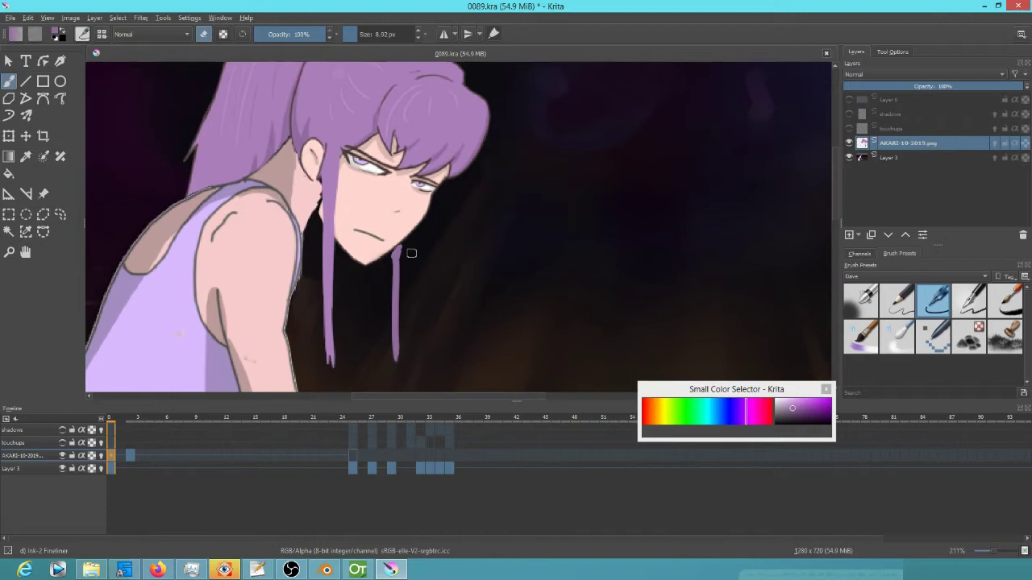
scroll(411, 253, up, 2)
scroll(392, 269, down, 5)
Step: Clean up the neck below the ear with skin colour behind the front hair strand
scroll(352, 222, up, 5)
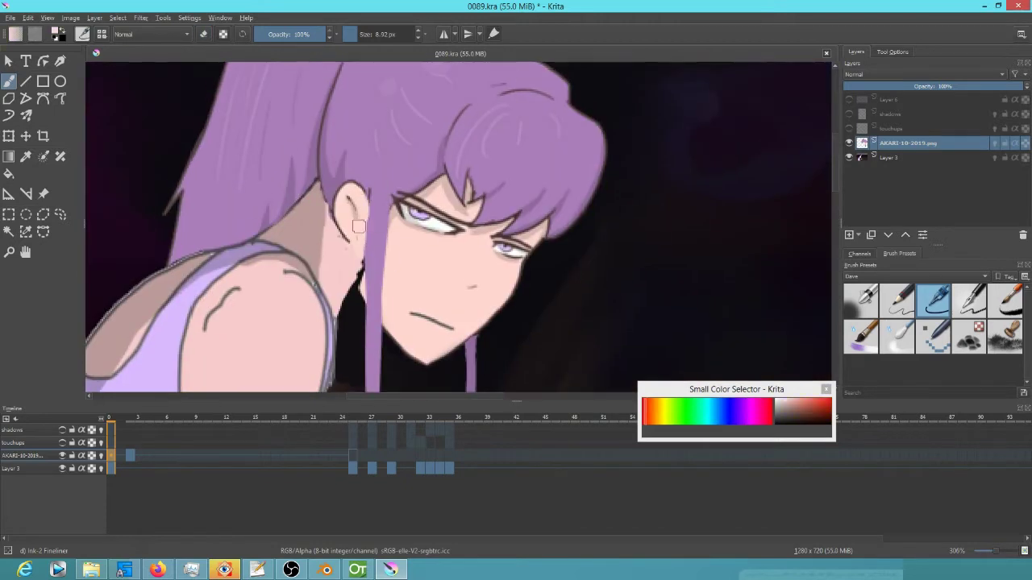
scroll(329, 206, down, 5)
scroll(353, 266, up, 5)
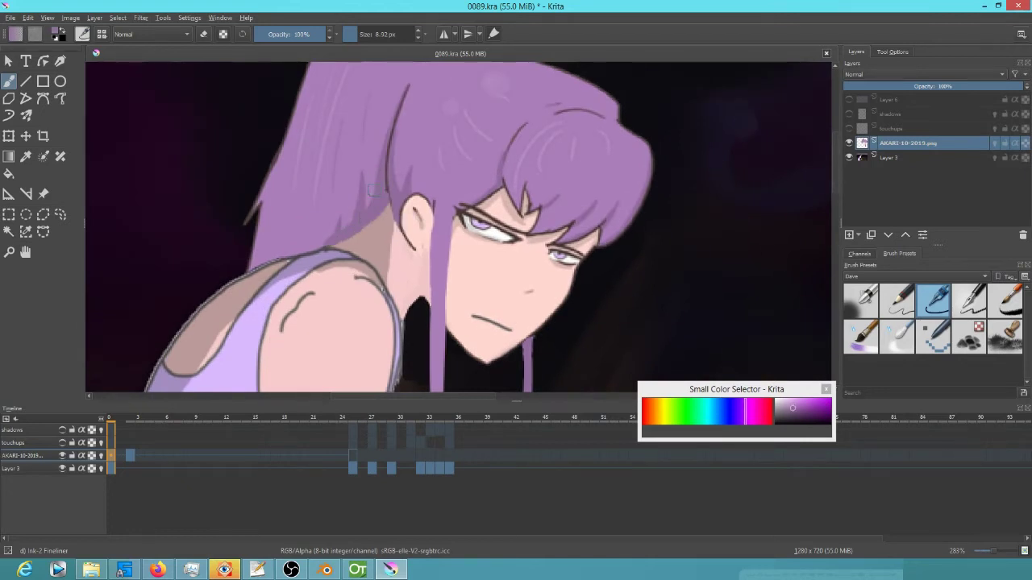
Step: On frame 2, erase the hair overlapping the shoulder and paint out the leftover hair beside the arm on Layer 3 with dark background colour
key(period)
key(period)
scroll(361, 290, down, 4)
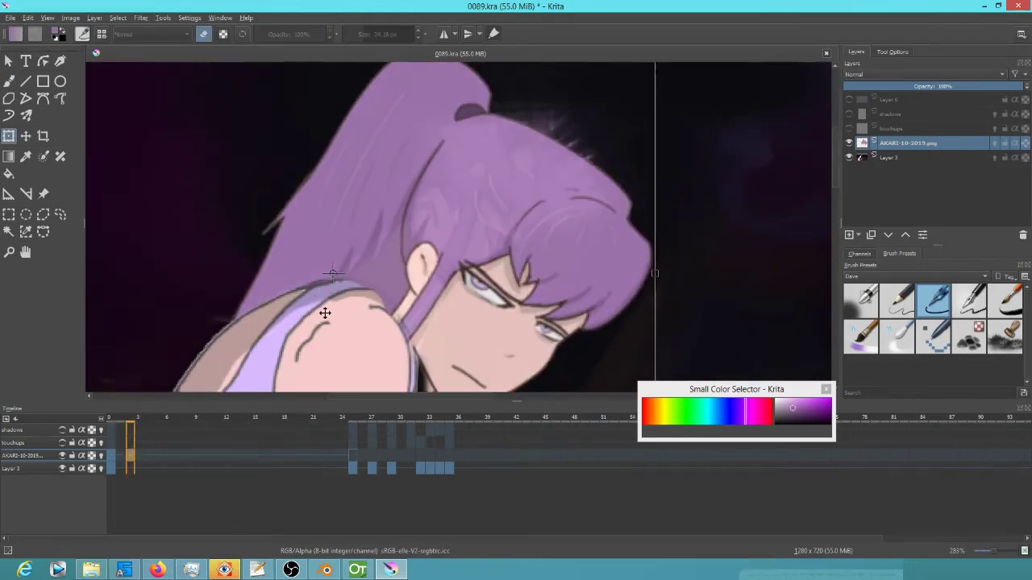
key(ctrl+t)
key(b)
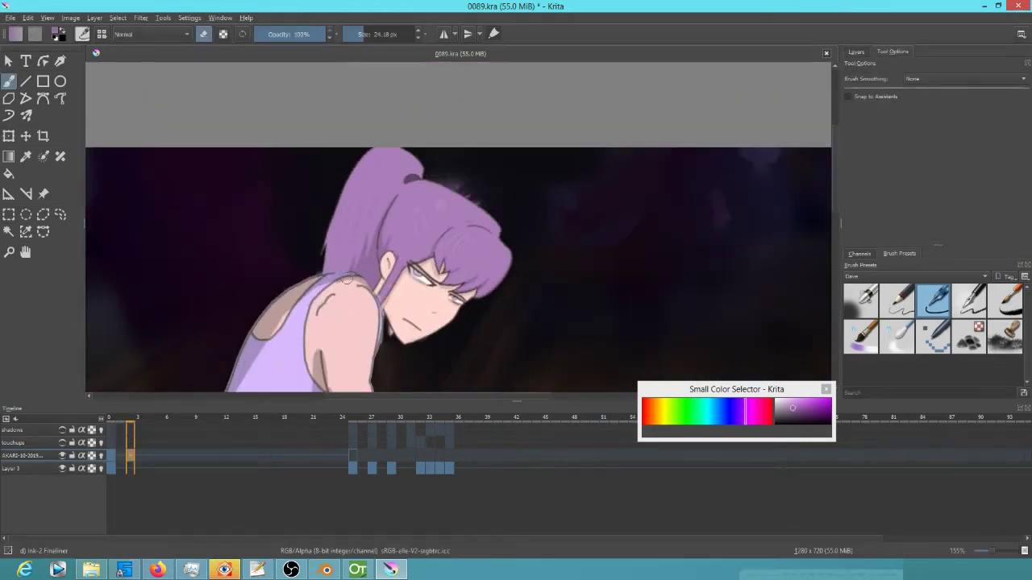
scroll(435, 274, up, 5)
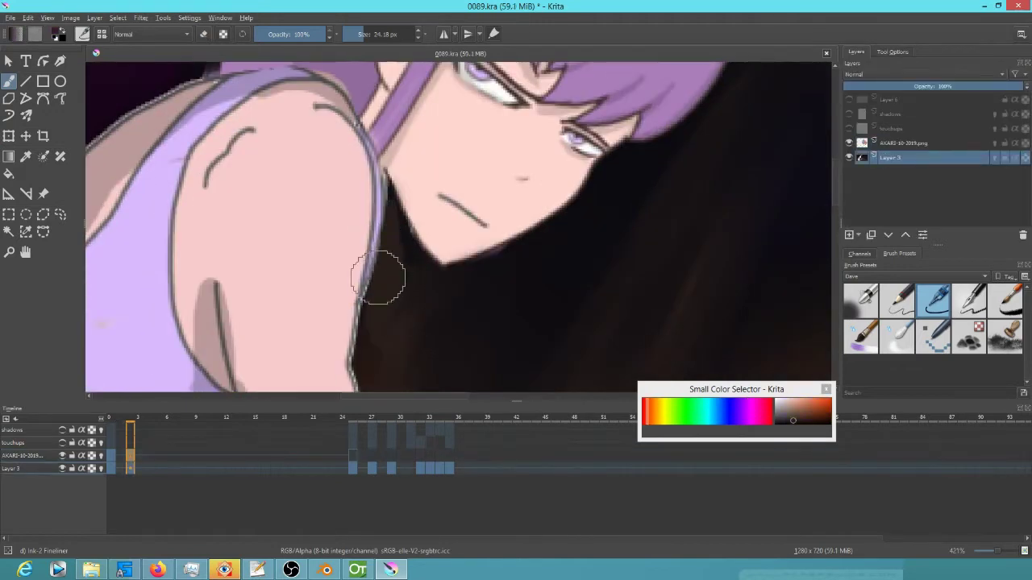
Step: Fill the neck between the ear and shoulder with shaded skin colour on the AKARI-10-2019.png layer at frame 2
scroll(387, 269, up, 3)
key(d)
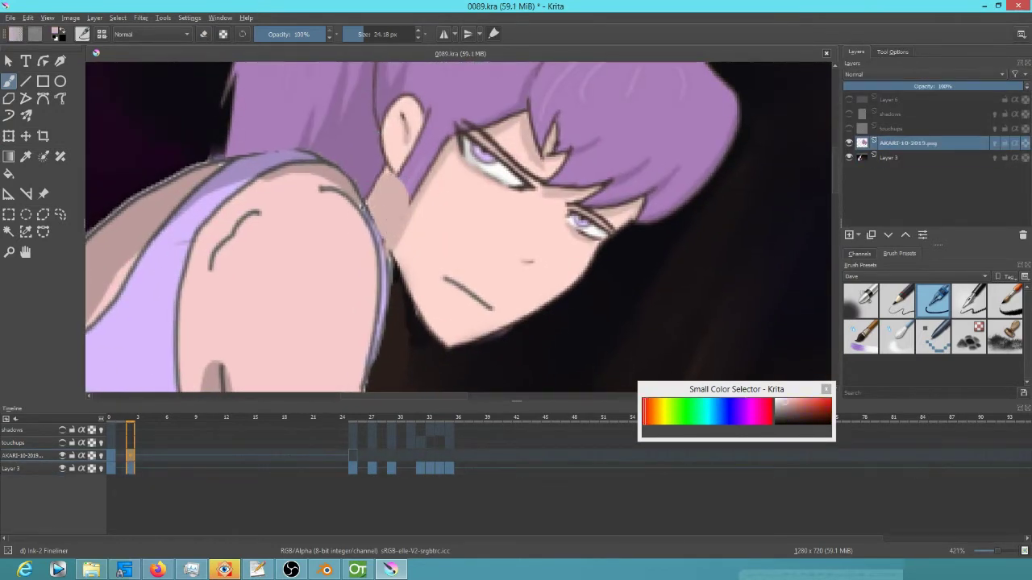
scroll(405, 176, down, 3)
Step: Paint a long purple hair strand curving down from beside the ear on frame 2, using frame 0 as reference
click(130, 456)
drag(470, 113, 489, 357)
click(111, 455)
click(129, 456)
drag(491, 314, 455, 211)
drag(440, 261, 449, 299)
scroll(451, 227, down, 1)
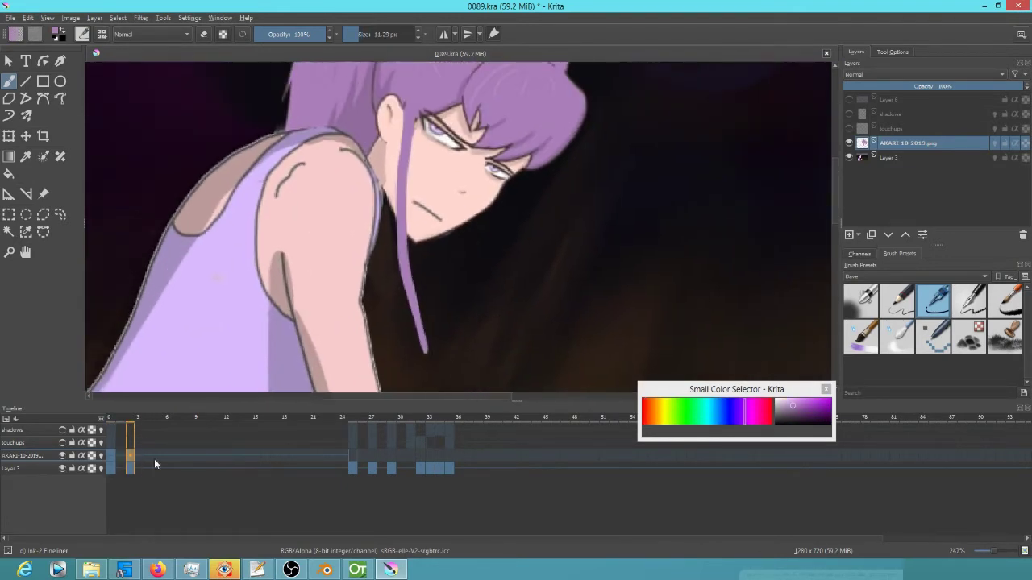
Step: Add a head keyframe on frame 4 and reshape the head there with the Liquify transform
key(ctrl+t)
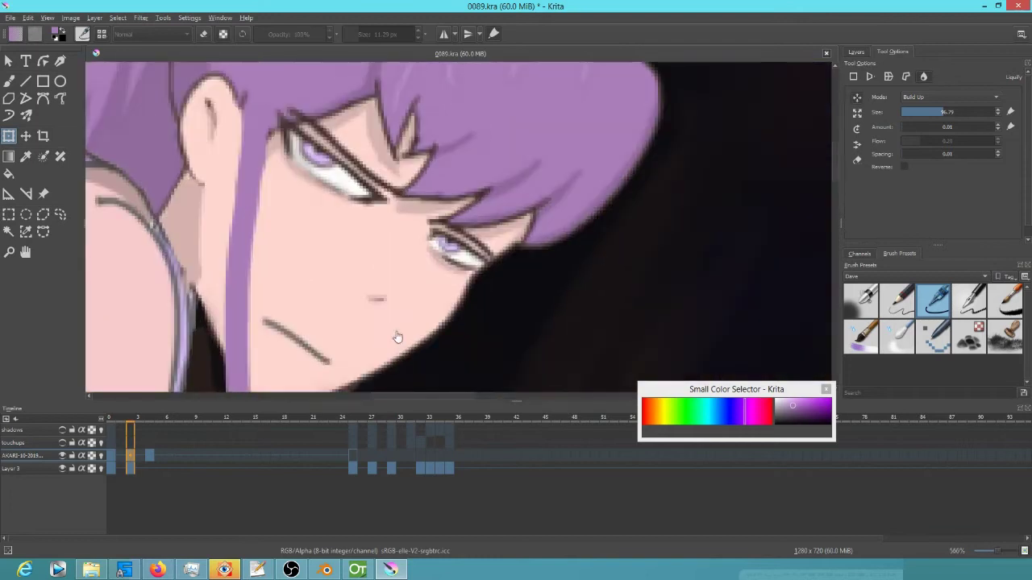
key(/)
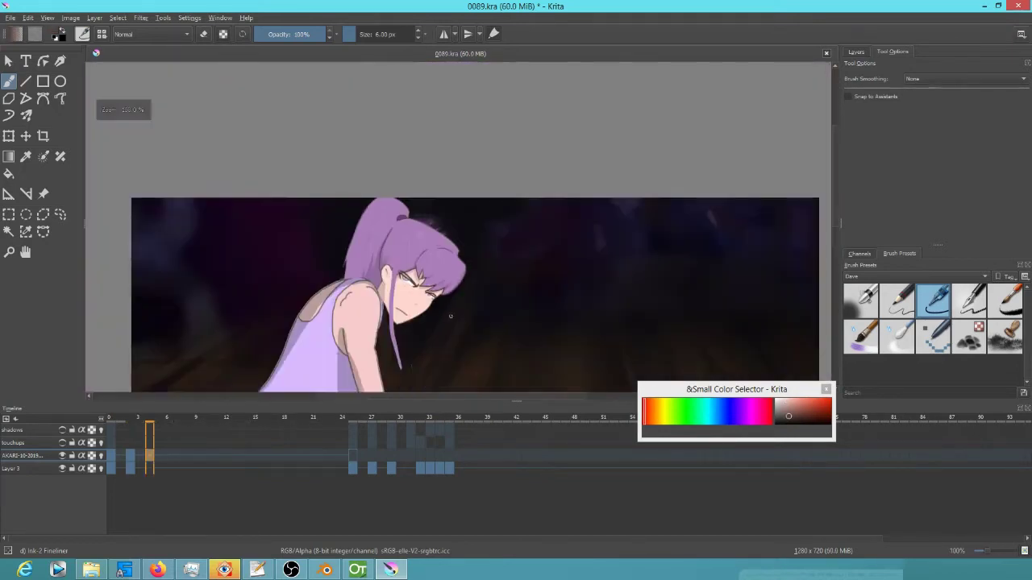
key(ctrl+t)
mouse_move(451, 294)
mouse_down()
mouse_move(473, 312)
mouse_move(428, 334)
mouse_up()
key(5)
Step: Compare the head poses on frames 0 and 2 in full view and close up
click(111, 456)
key(minus)
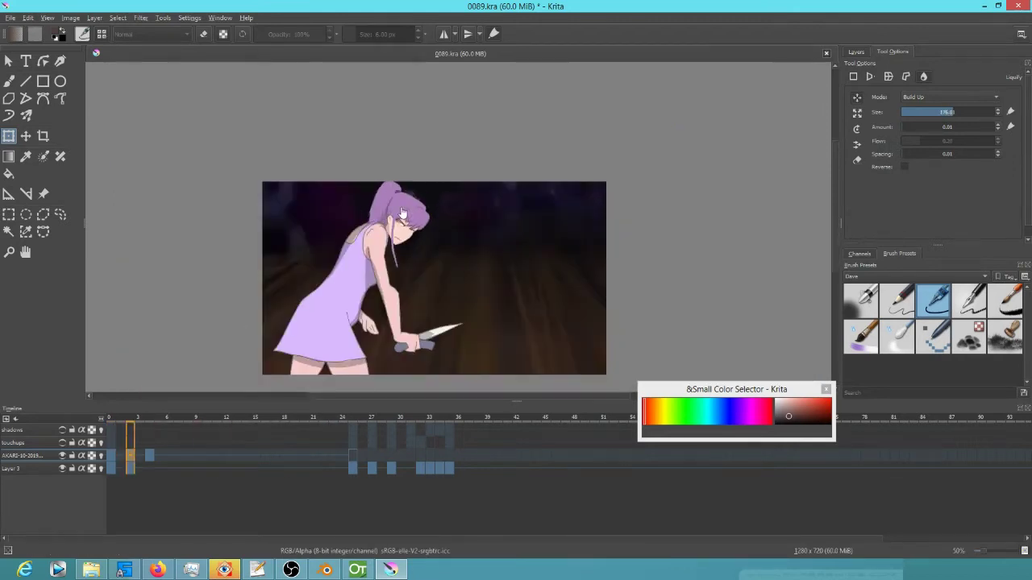
click(137, 456)
key(plus)
key(plus)
key(plus)
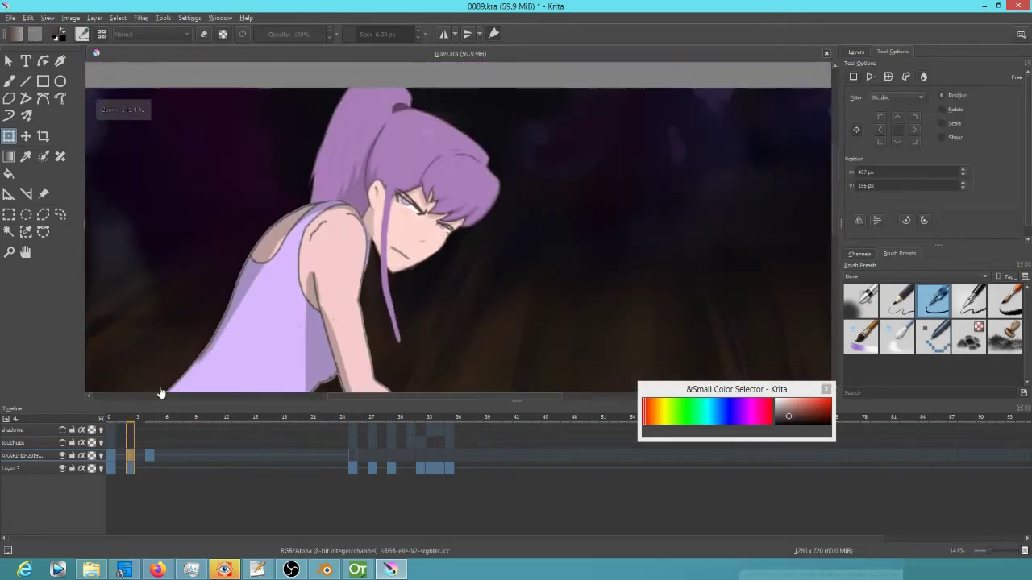
Step: Draw a dark outline along the ponytail's lower edge, from the shoulder up to the ear, on frame 0
click(110, 456)
key(plus)
key(plus)
key(b)
key(plus)
key(plus)
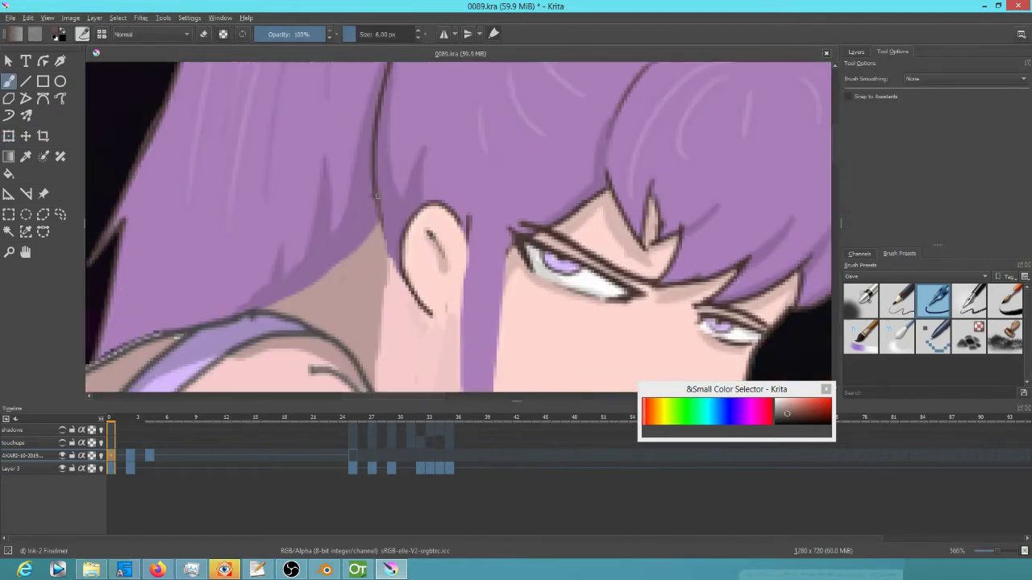
drag(259, 310, 361, 239)
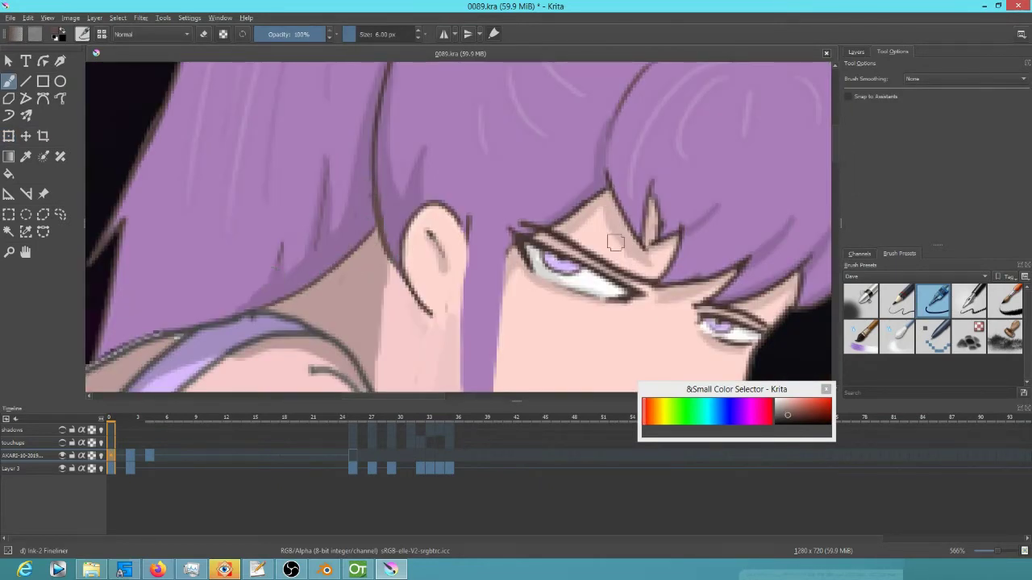
Step: Outline the purple hair strand beside the ear with dark lines on frame 2
key(minus)
key(minus)
key(minus)
key(minus)
click(130, 456)
key(plus)
key(plus)
key(plus)
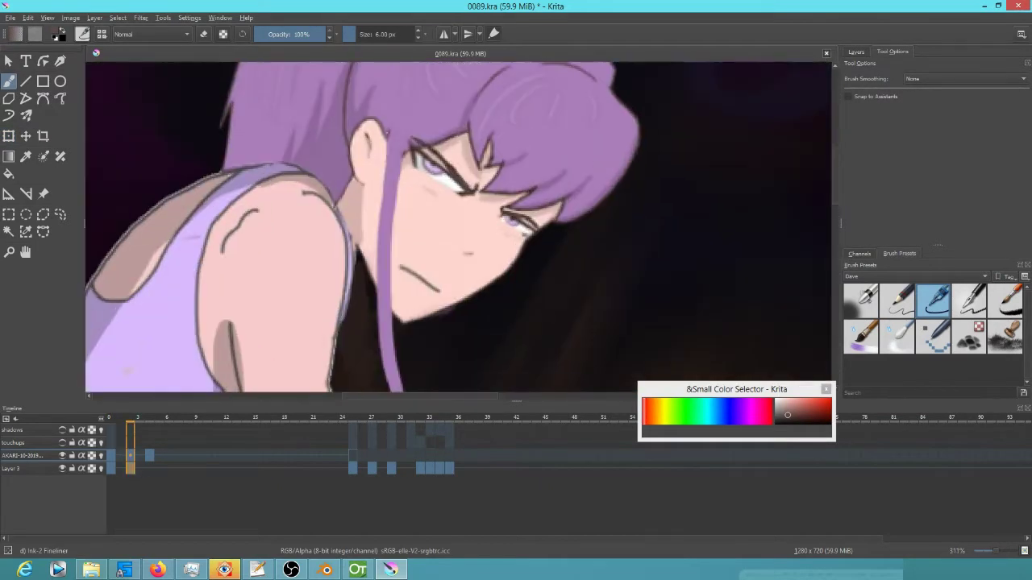
scroll(458, 226, down, 2)
scroll(401, 295, up, 4)
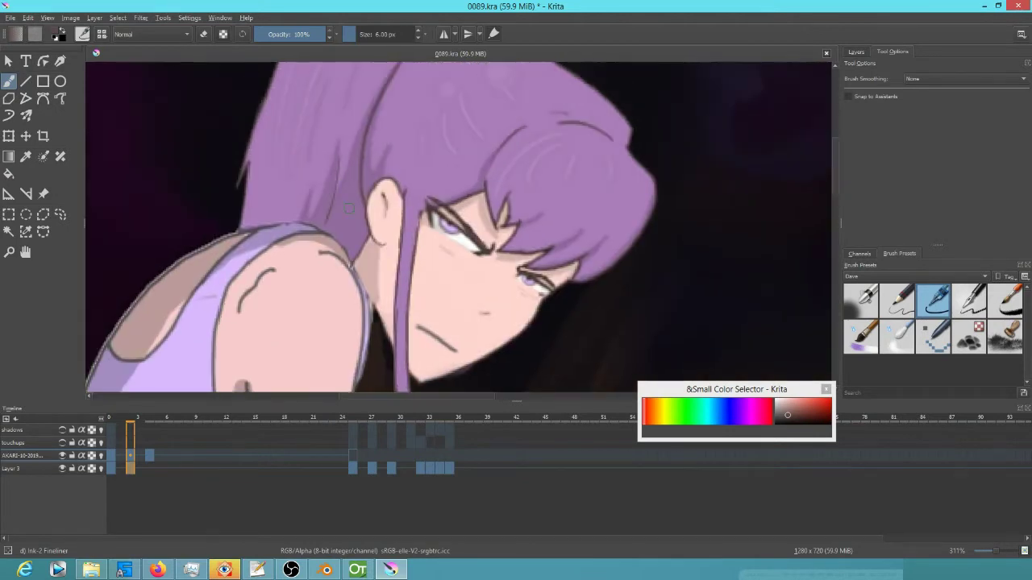
Step: Refine the two hanging hair strands on frame 0 with dark outlines and purple fill
key(comma)
drag(427, 186, 417, 313)
drag(416, 387, 449, 253)
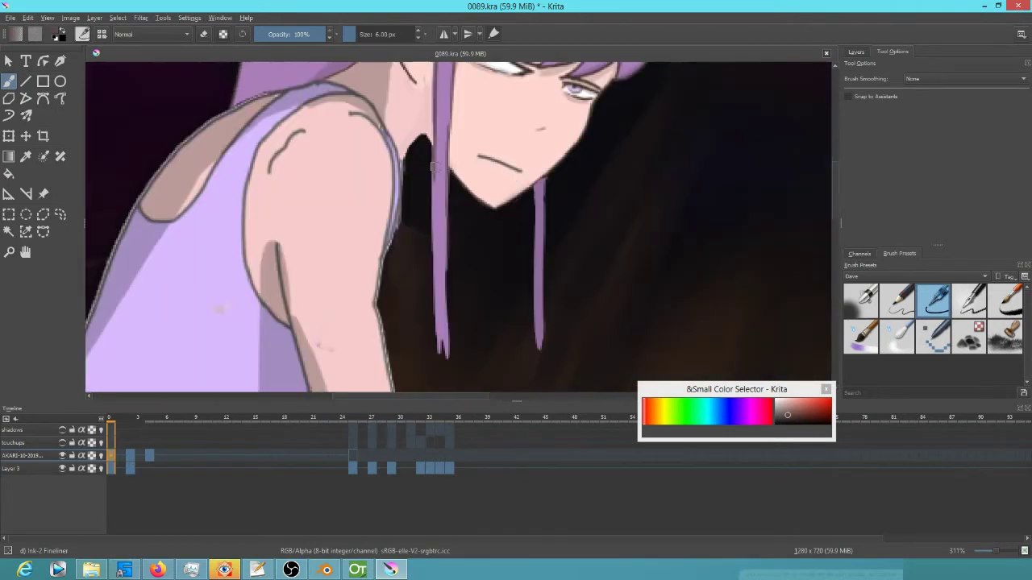
drag(434, 159, 435, 304)
drag(440, 242, 442, 286)
ctrl+click(443, 194)
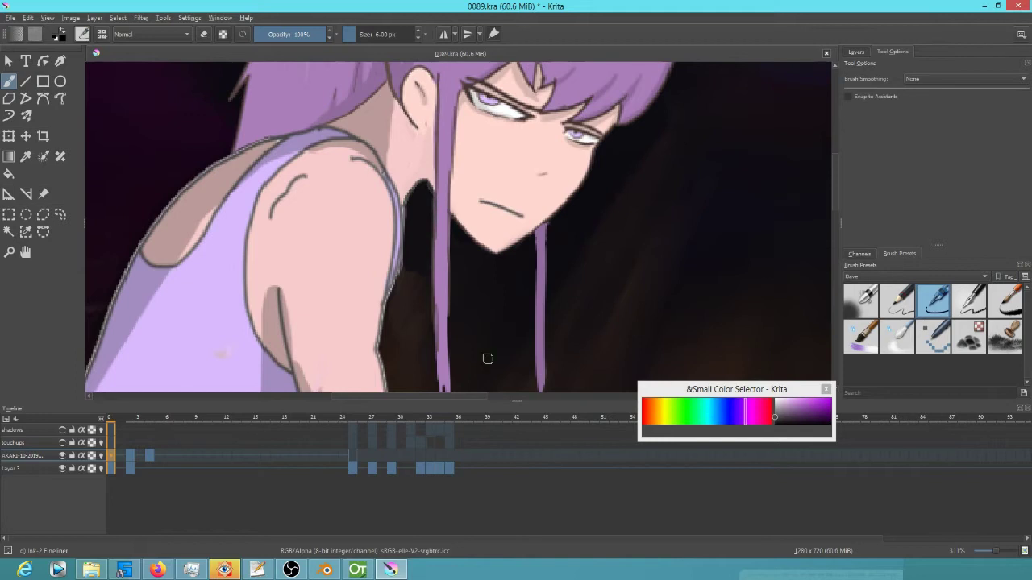
scroll(560, 296, down, 4)
scroll(511, 255, up, 6)
drag(362, 172, 482, 266)
scroll(483, 266, down, 5)
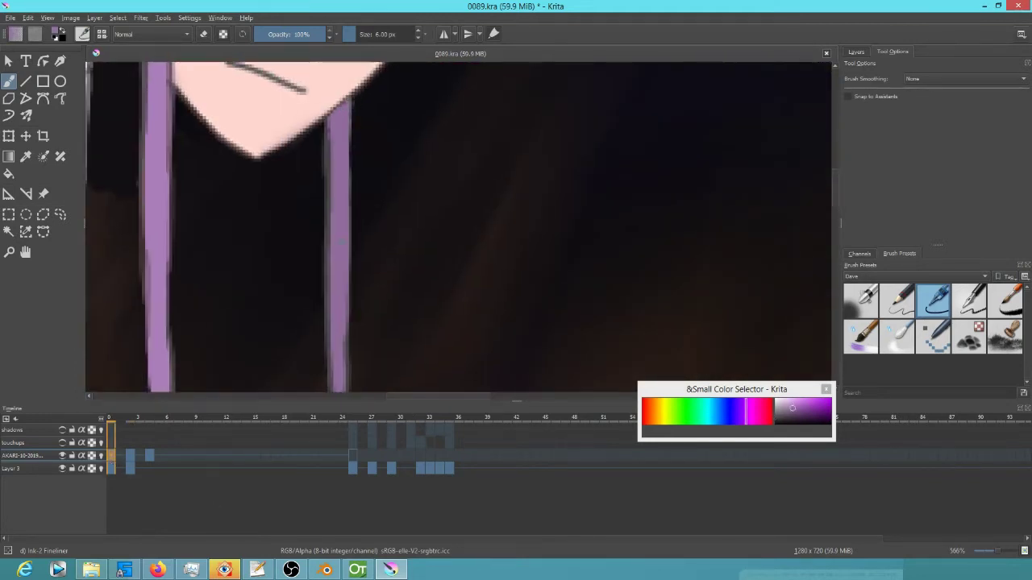
Step: Paint a second wavy purple hair strand hanging from behind the chin on frame 2
key(Right)
key(Right)
scroll(282, 234, up, 4)
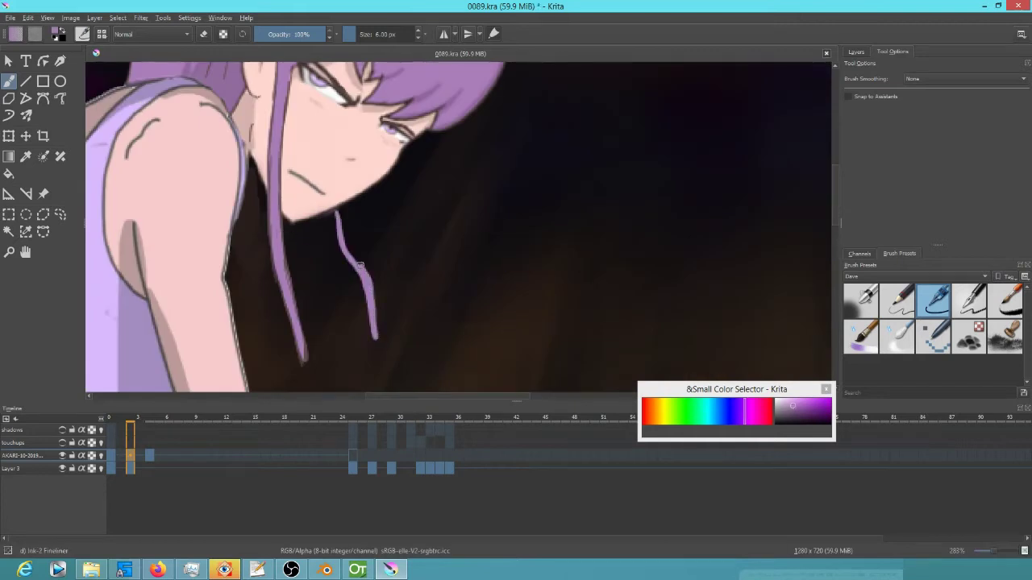
scroll(392, 227, down, 3)
Step: Add the second hair strand behind the chin on frame 4, adjust it with Liquify and play the animation
click(152, 456)
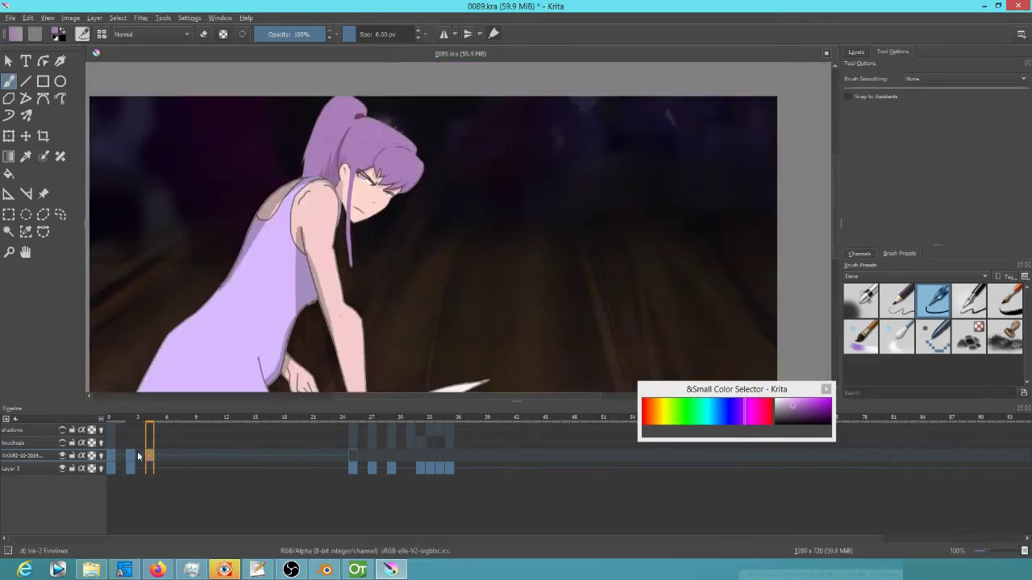
scroll(394, 257, up, 3)
scroll(457, 319, down, 3)
key(ctrl+t)
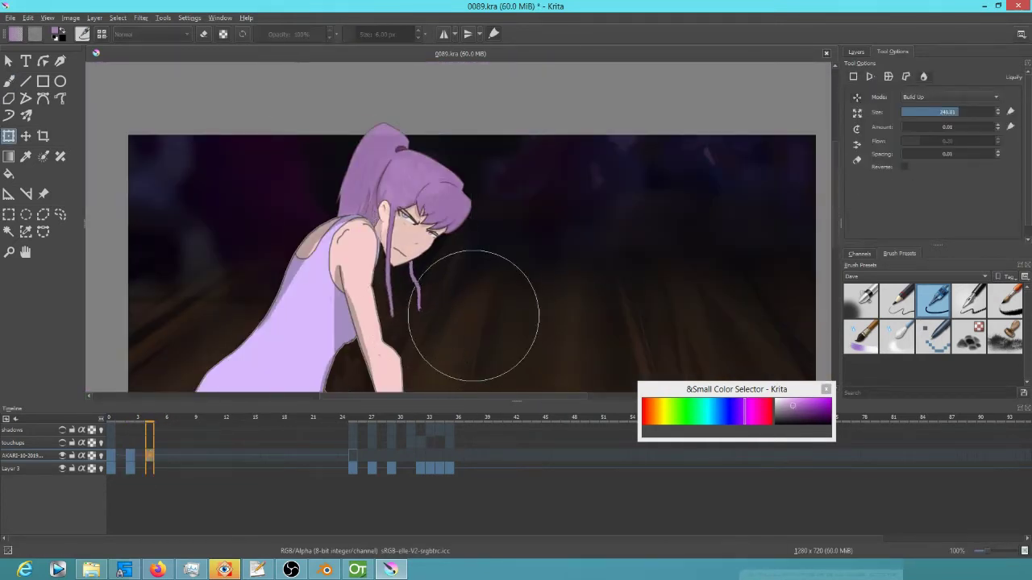
key(space)
scroll(456, 285, down, 2)
scroll(457, 286, up, 1)
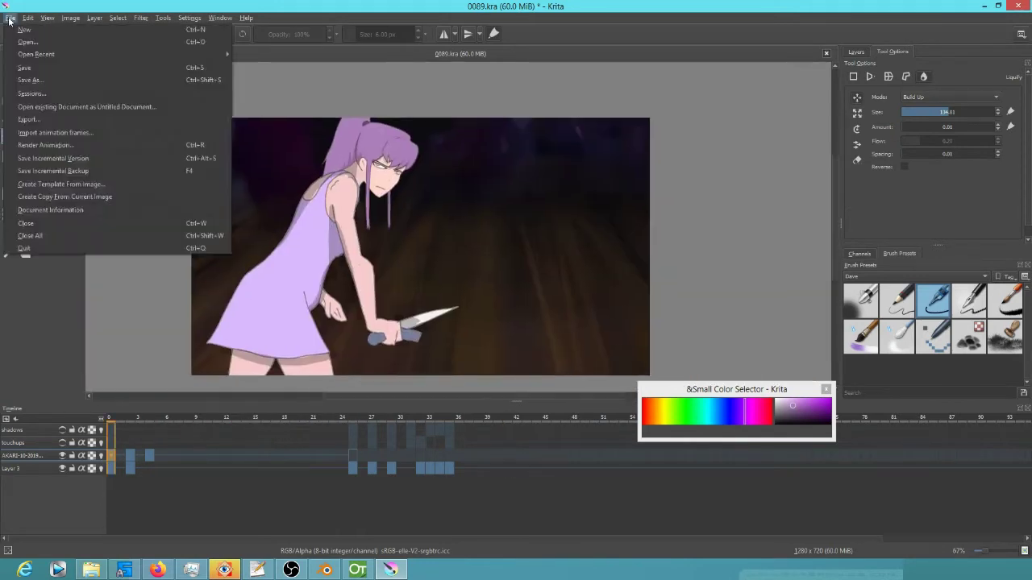
Step: Show the touchups layer, merge it down into AKARI-10-2019.png and save the file
click(856, 51)
click(890, 129)
click(849, 129)
click(401, 443)
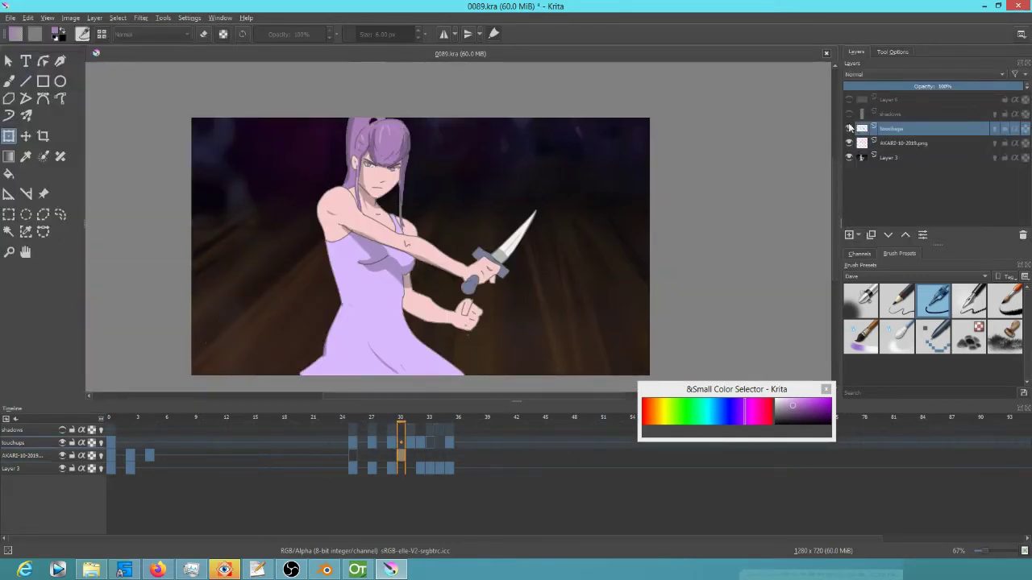
key(ctrl+e)
click(9, 17)
click(27, 67)
Step: Show the shadows layer and clear its existing artwork and keyframes
click(848, 114)
mouse_move(111, 419)
mouse_down()
mouse_move(177, 422)
mouse_move(112, 421)
mouse_up()
scroll(387, 150, up, 2)
click(924, 115)
key(ctrl+a)
key(Delete)
scroll(363, 234, down, 2)
drag(324, 429, 498, 431)
Step: Paint new black shadows on the shadows layer at frames 0 and 2 with the Ink-7 Brush Rough preset
click(107, 433)
scroll(416, 339, up, 3)
click(774, 421)
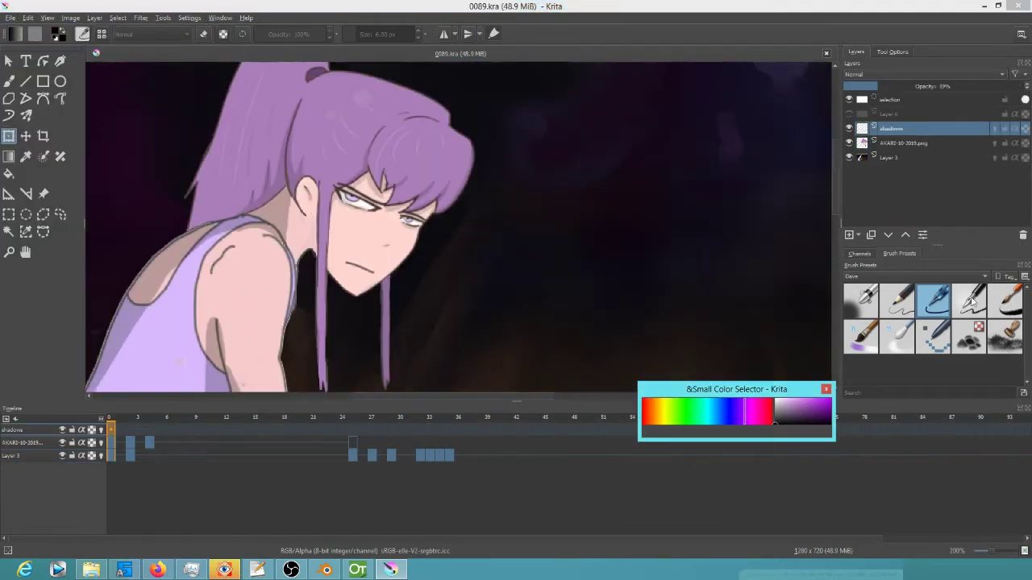
click(1006, 300)
key(b)
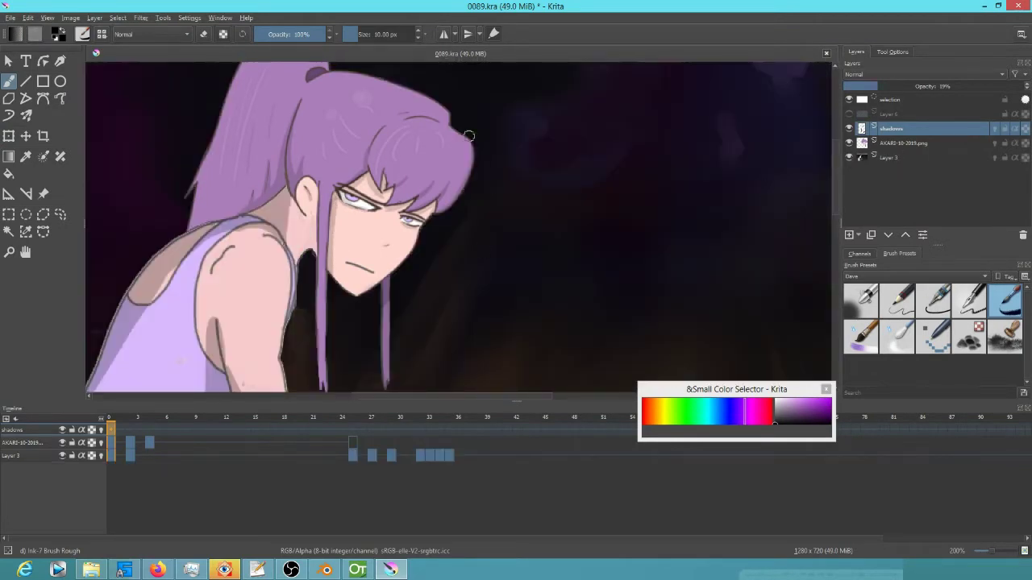
drag(394, 266, 358, 295)
mouse_move(427, 292)
mouse_down()
mouse_move(421, 404)
mouse_move(339, 272)
mouse_move(346, 345)
mouse_up()
click(131, 430)
drag(440, 217, 435, 198)
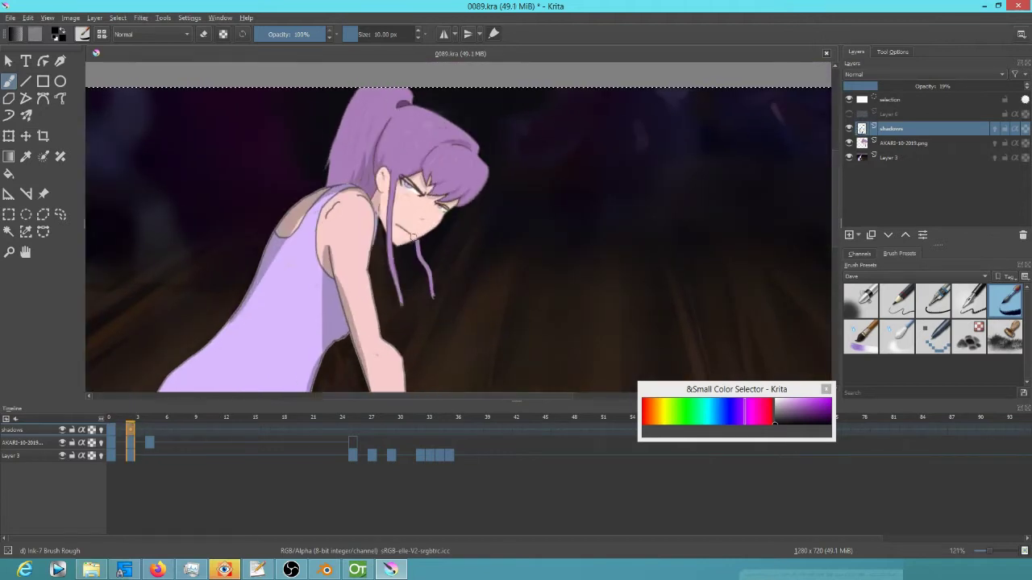
Step: Erase the wavy strand behind the chin on frame 4 of AKARI-10-2019.png and repaint it straighter with a dark outline
click(148, 456)
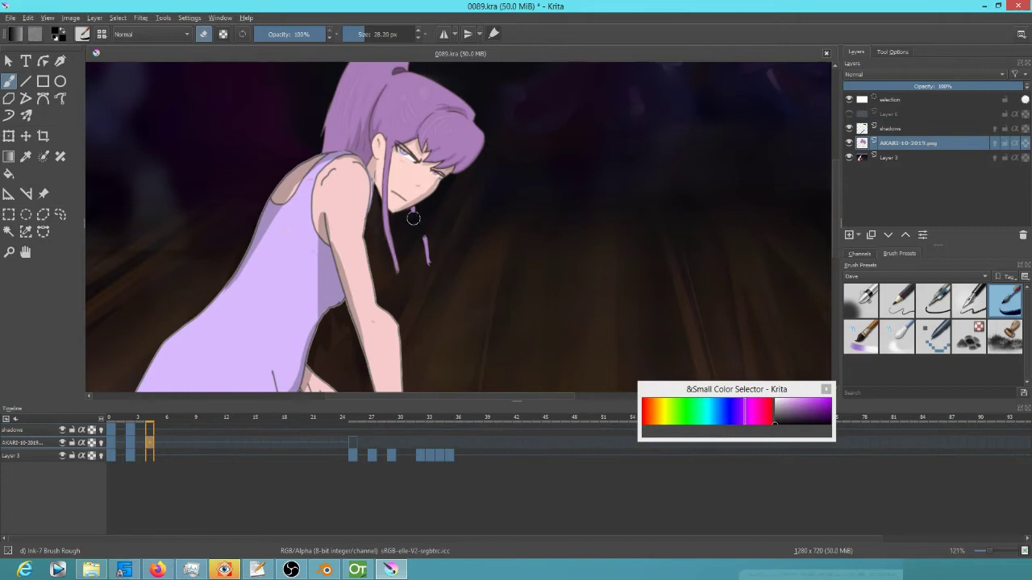
key(ctrl+t)
key(b)
key(plus)
key(plus)
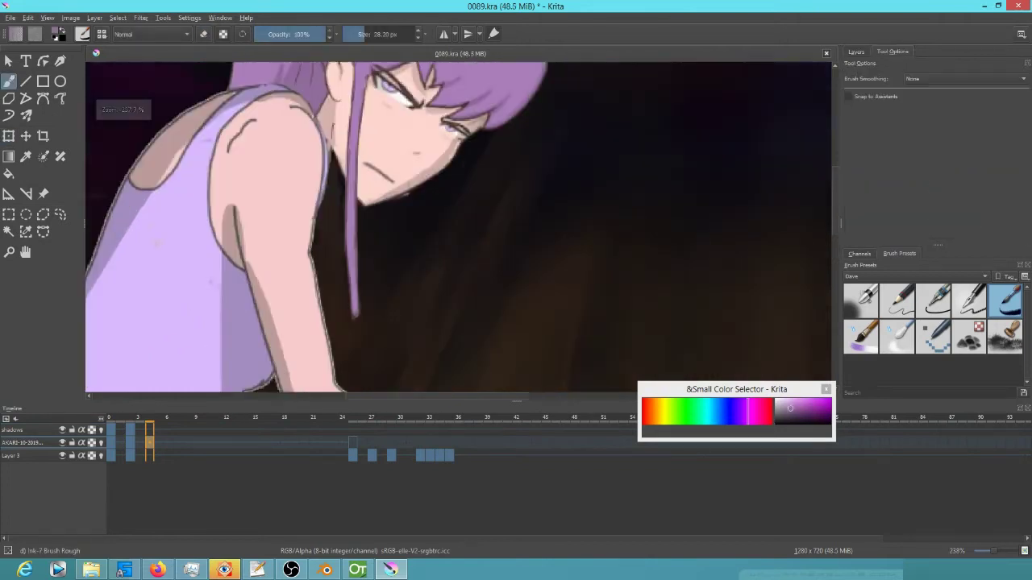
key(slash)
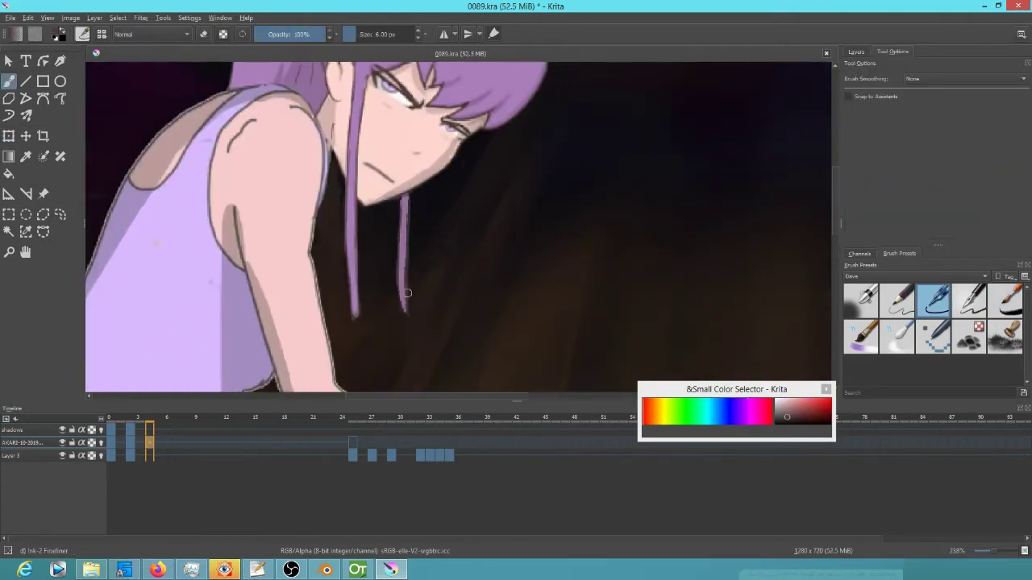
scroll(376, 374, down, 2)
Step: Play the animation from frame 0 and save the file
click(111, 420)
key(space)
key(space)
click(10, 17)
click(24, 68)
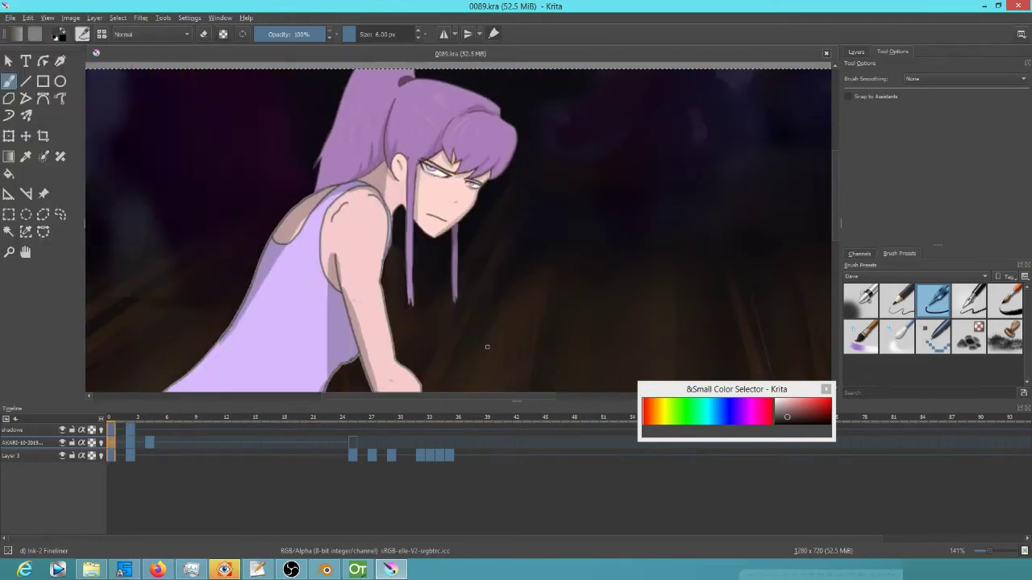
Step: Examine the turning head poses on the later frames, comparing frames 16, 18 and 19
scroll(486, 347, down, 2)
drag(540, 339, 482, 266)
scroll(482, 266, up, 1)
scroll(468, 274, down, 1)
click(393, 438)
click(471, 456)
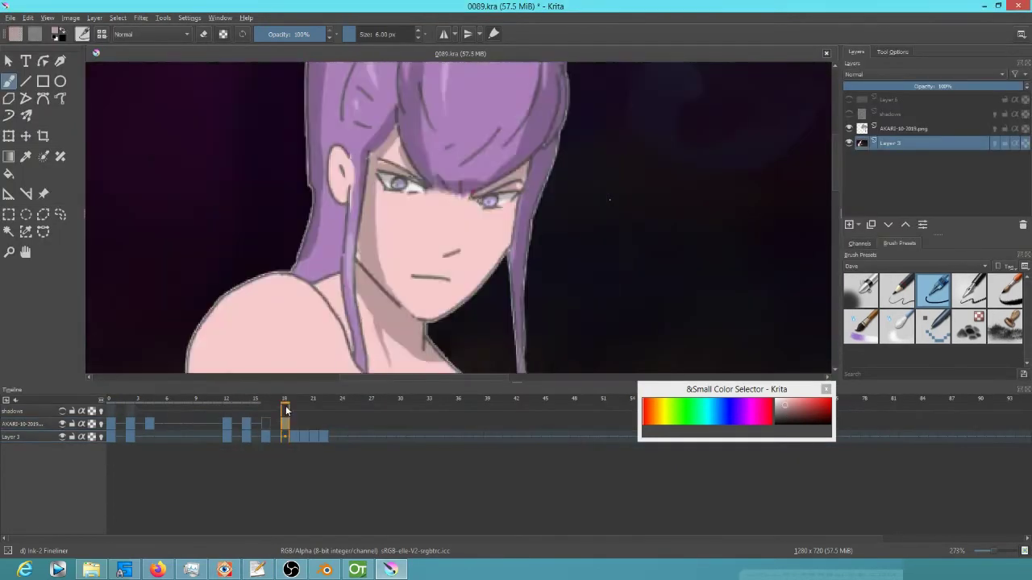
click(298, 414)
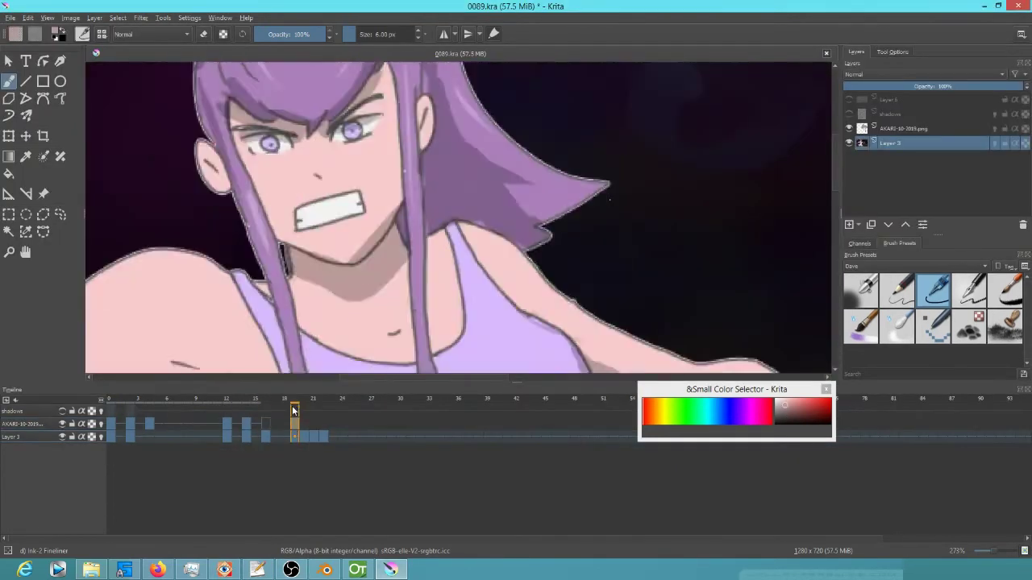
drag(298, 414, 265, 427)
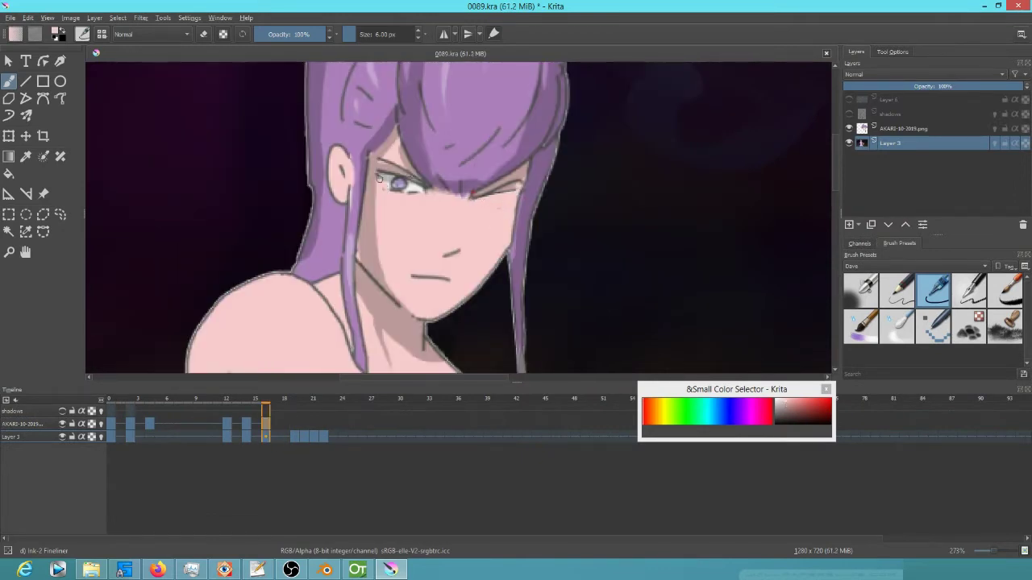
Step: Paint over the eyes with skin colour on frame 16 of Layer 3 and redraw the eyelids in dark lines
scroll(395, 183, up, 3)
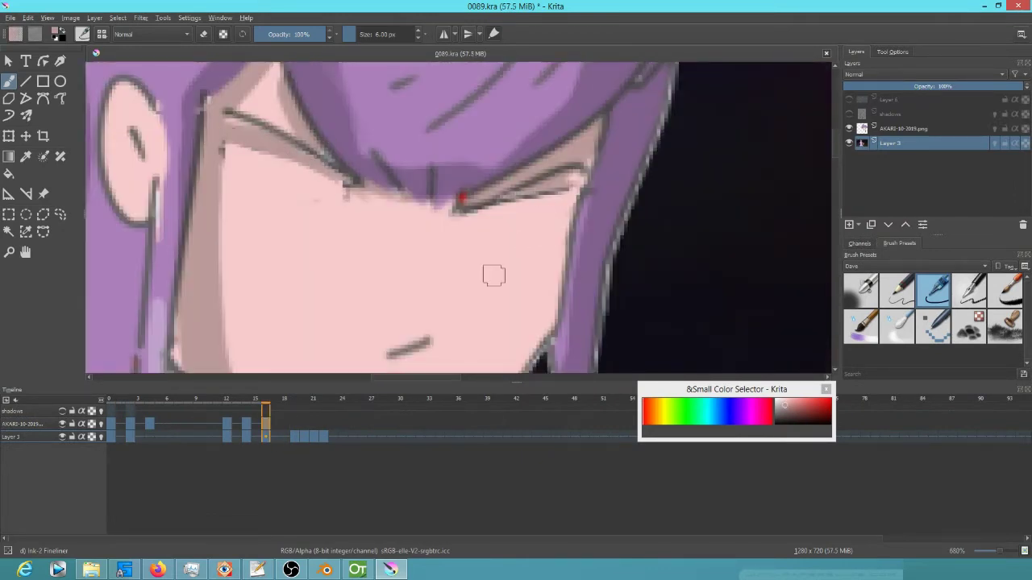
drag(577, 184, 630, 205)
ctrl+click(568, 211)
key(m)
mouse_move(504, 213)
mouse_down()
mouse_move(640, 136)
mouse_move(645, 153)
mouse_up()
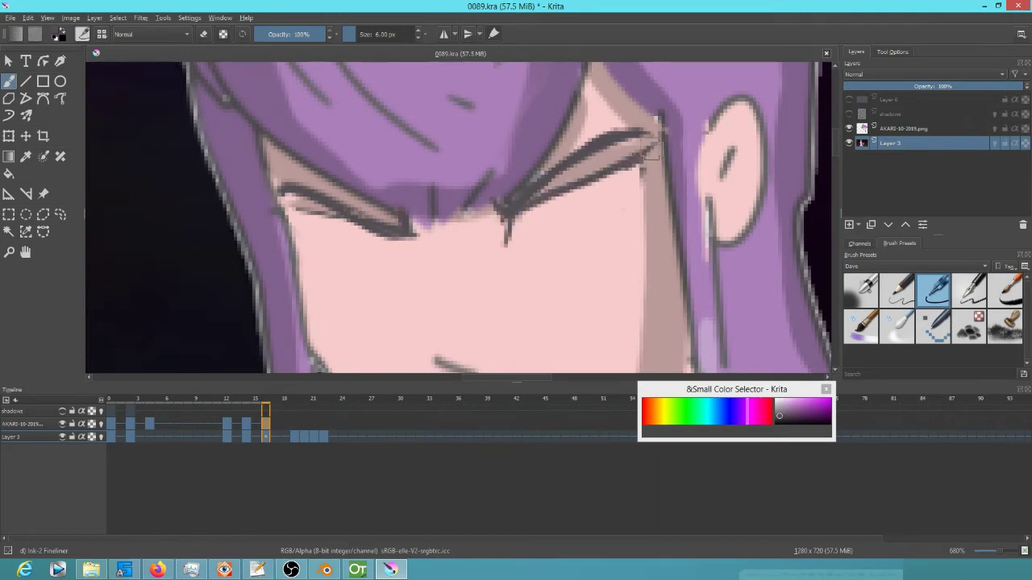
drag(299, 238, 395, 266)
scroll(509, 190, down, 3)
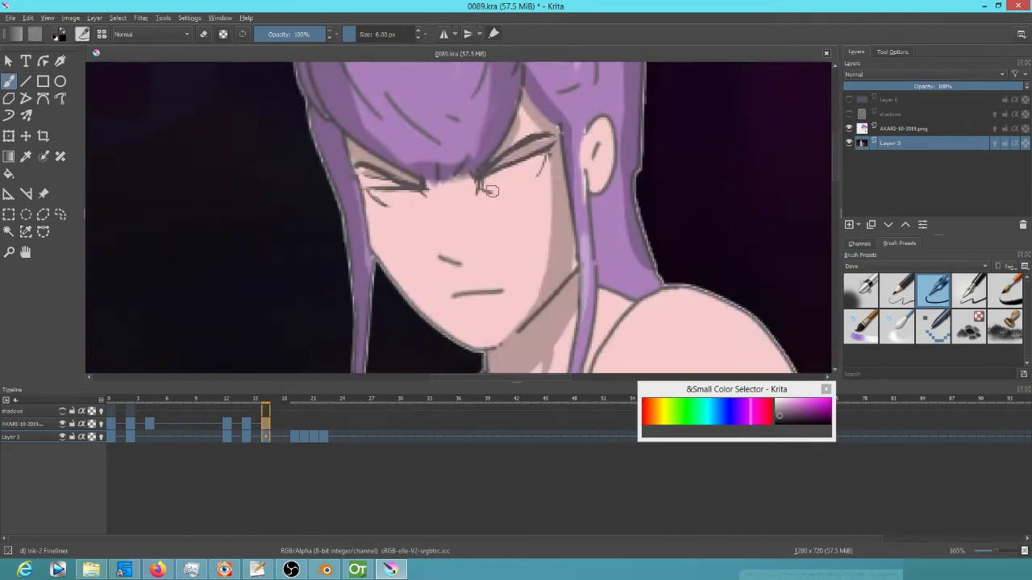
Step: Redraw both irises on frame 16, fill the eyes with white and lavender, and play the animation
scroll(482, 181, up, 3)
drag(392, 171, 411, 158)
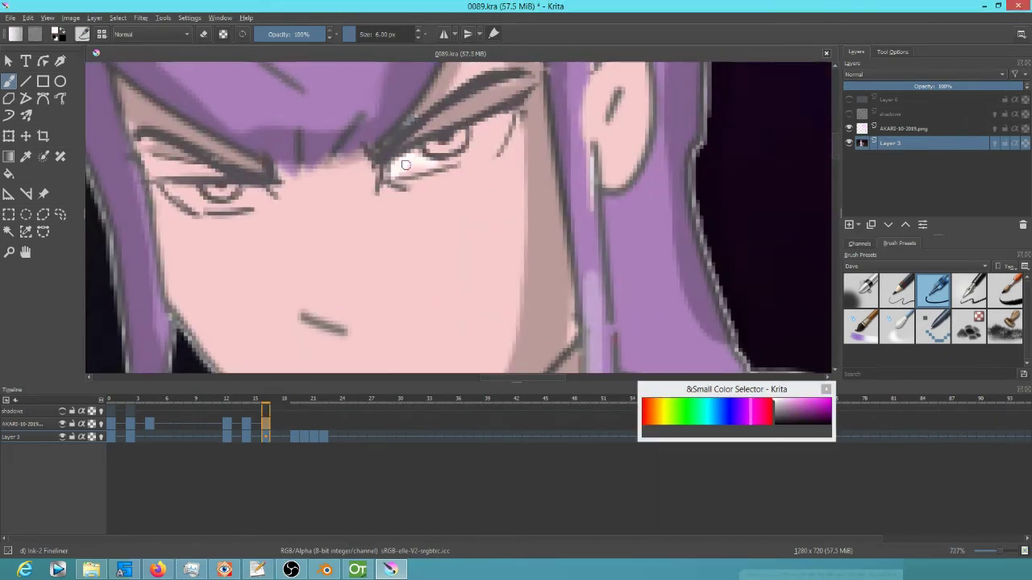
key(m)
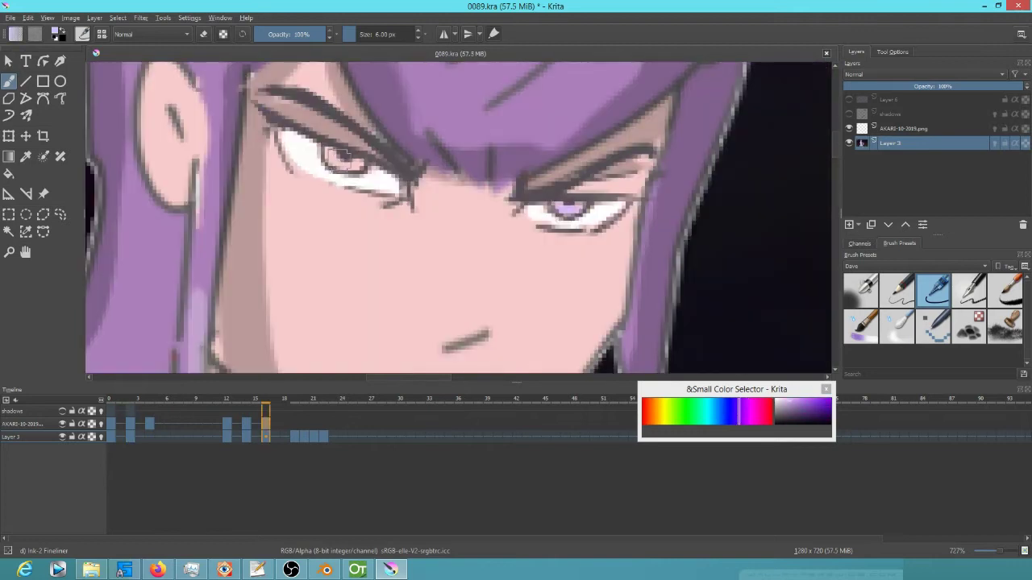
scroll(518, 251, down, 3)
key(space)
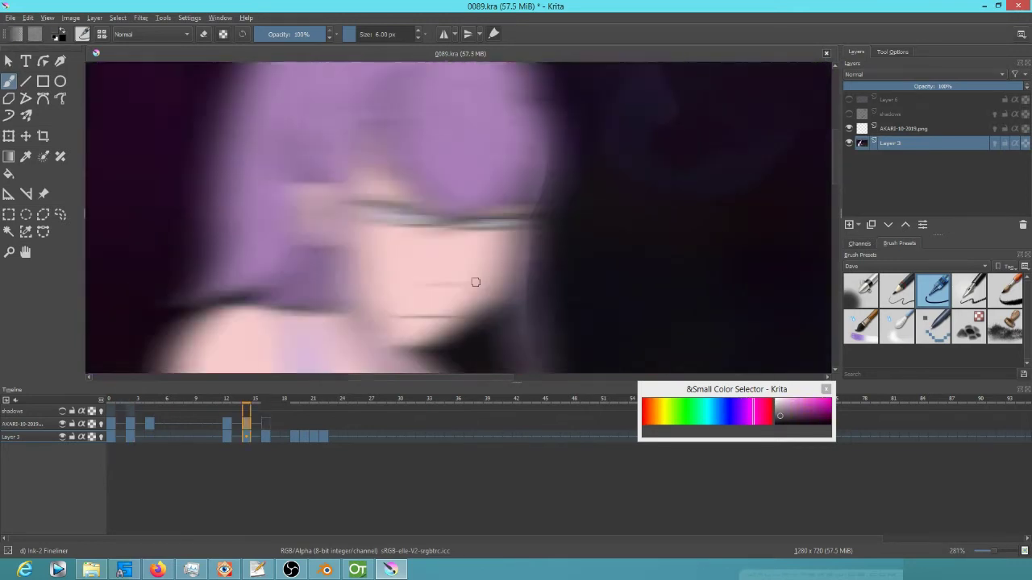
key(space)
Step: Adjust the face on frame 16 with Liquify, then remove the straight mouth and redraw it as a slight frown
key(ctrl+t)
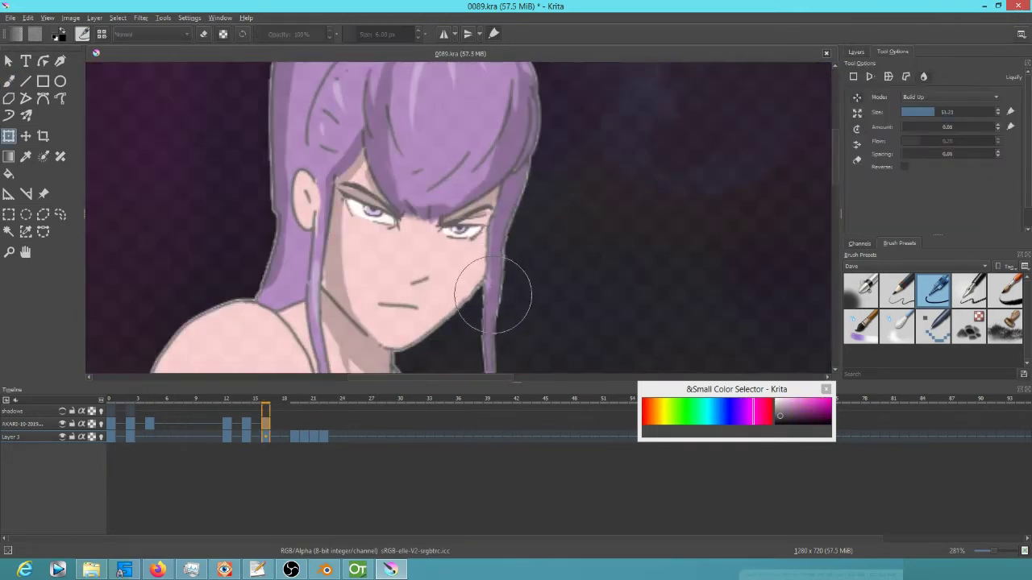
key(Return)
key(b)
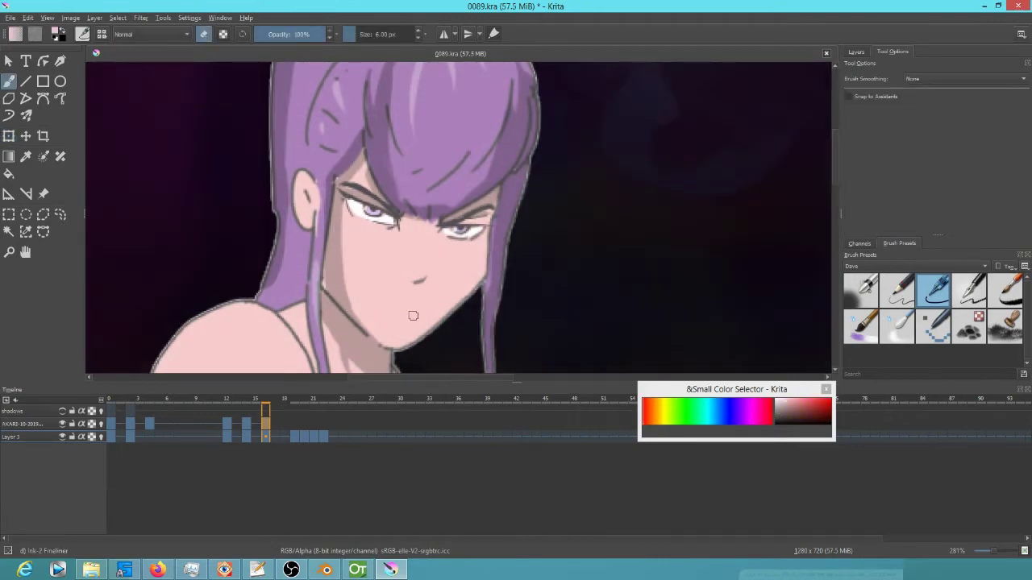
ctrl+click(374, 187)
key(e)
scroll(403, 210, down, 5)
key(space)
key(space)
scroll(444, 210, up, 7)
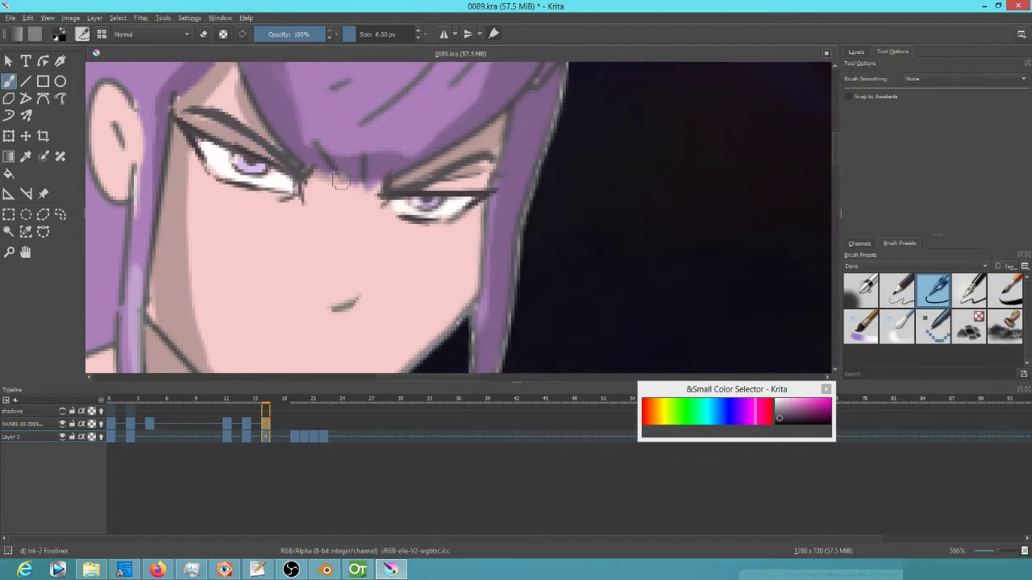
Step: Push the top of the hair inward on frame 16 with the Liquify transform
scroll(340, 180, down, 5)
scroll(460, 126, up, 3)
key(ctrl+t)
mouse_move(437, 120)
mouse_down()
mouse_move(405, 110)
mouse_move(411, 141)
mouse_up()
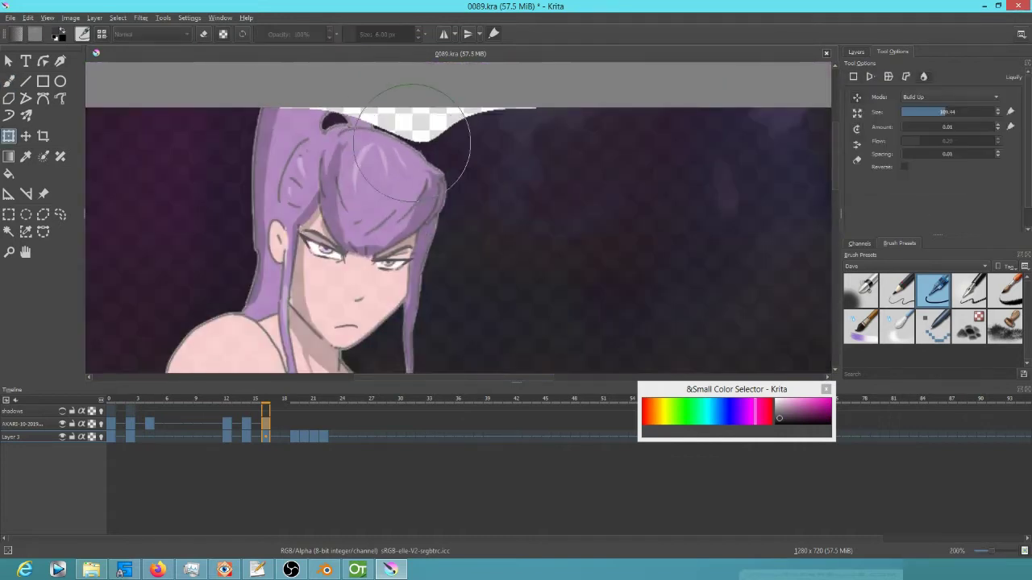
key(Return)
Step: Paint dark background colour back into the transparent gap above the hair on frame 16
key(b)
key(/)
click(897, 326)
drag(555, 116, 524, 122)
click(861, 326)
mouse_move(524, 137)
mouse_down()
mouse_move(546, 178)
mouse_move(601, 132)
mouse_up()
Step: Clean up the outline along the top of the hair on frame 16 with the Ink-2 Fineliner
scroll(405, 176, up, 3)
click(933, 291)
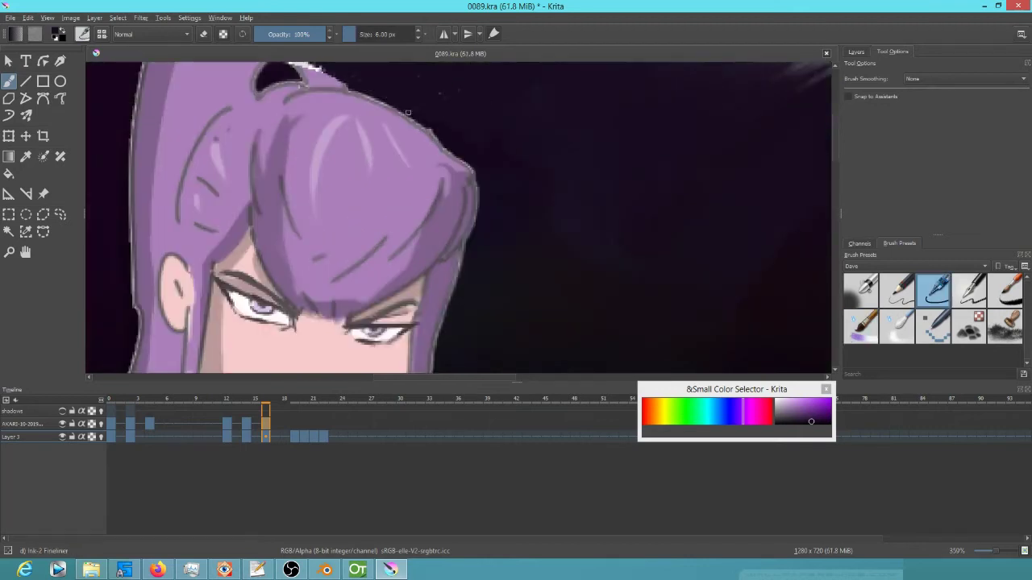
drag(344, 185, 407, 130)
Step: Reshape the fringe tips between the eyebrows on frame 16 into points using shaded skin colour and purple
click(228, 424)
click(266, 424)
ctrl+click(336, 229)
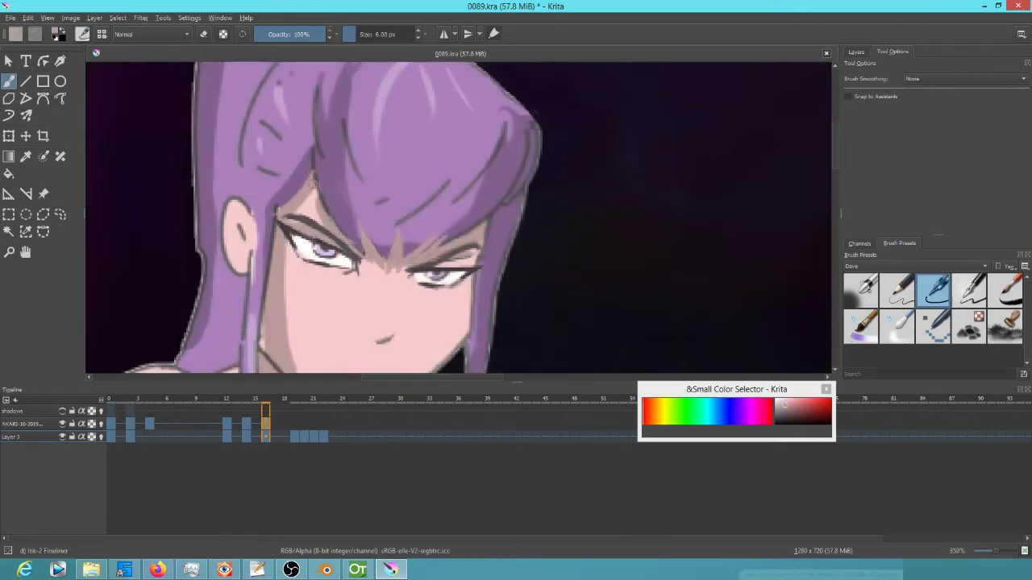
click(785, 401)
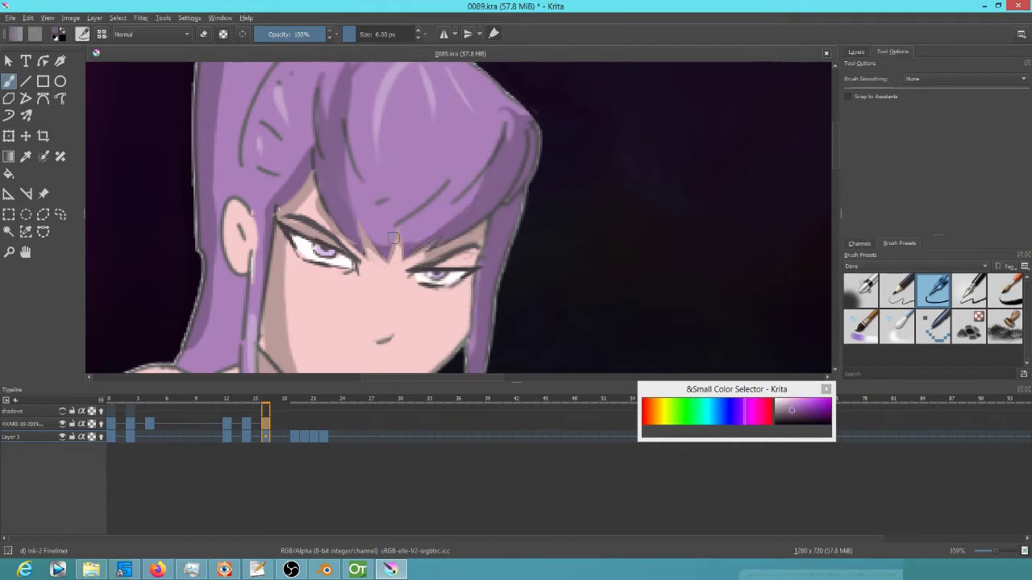
Step: Outline the fringe tips between the eyebrows on frame 16 in dark grey with the Ink-2 Fineliner
drag(457, 83, 371, 229)
ctrl+click(378, 203)
scroll(373, 227, up, 2)
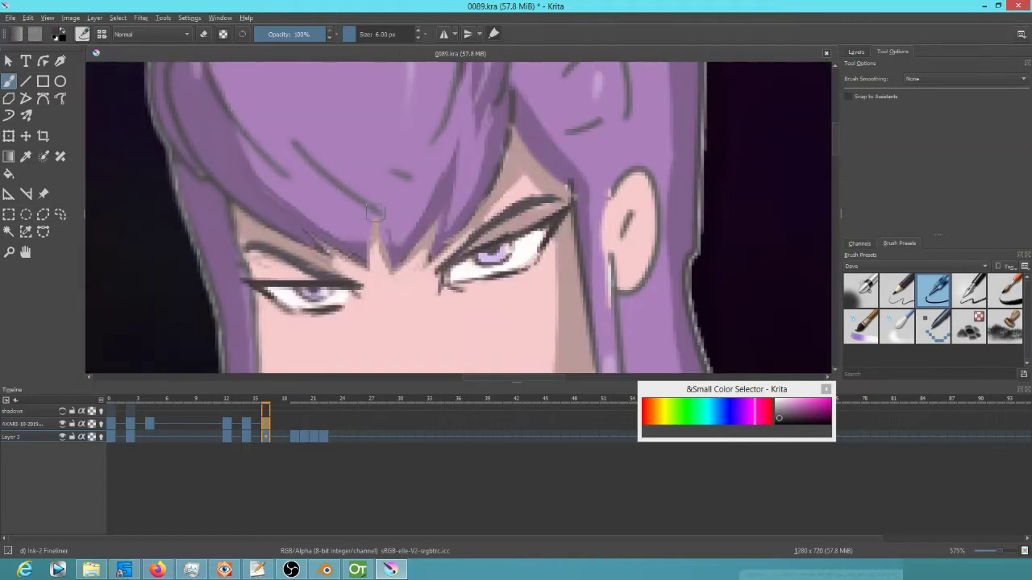
scroll(374, 201, down, 3)
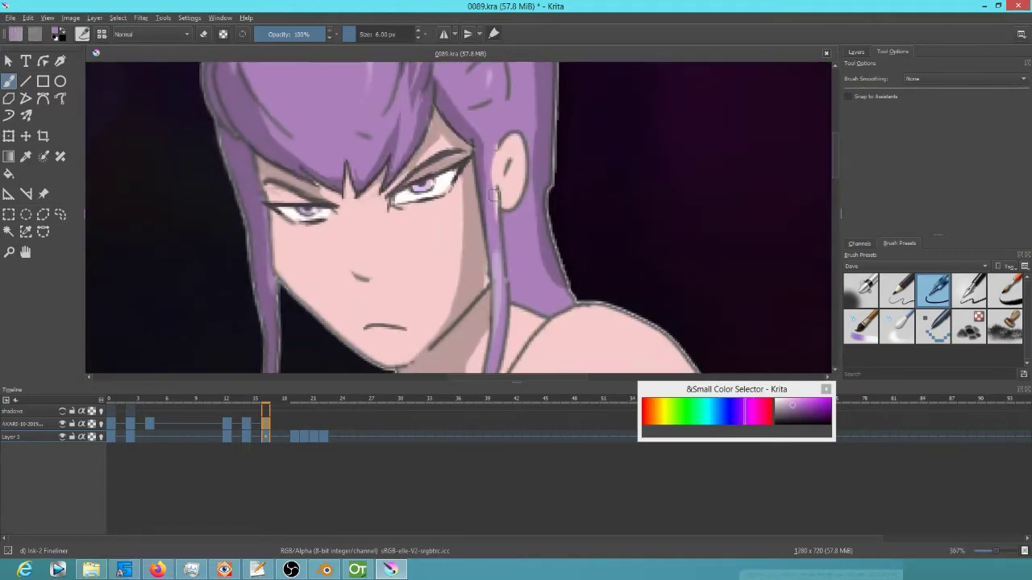
scroll(440, 123, down, 3)
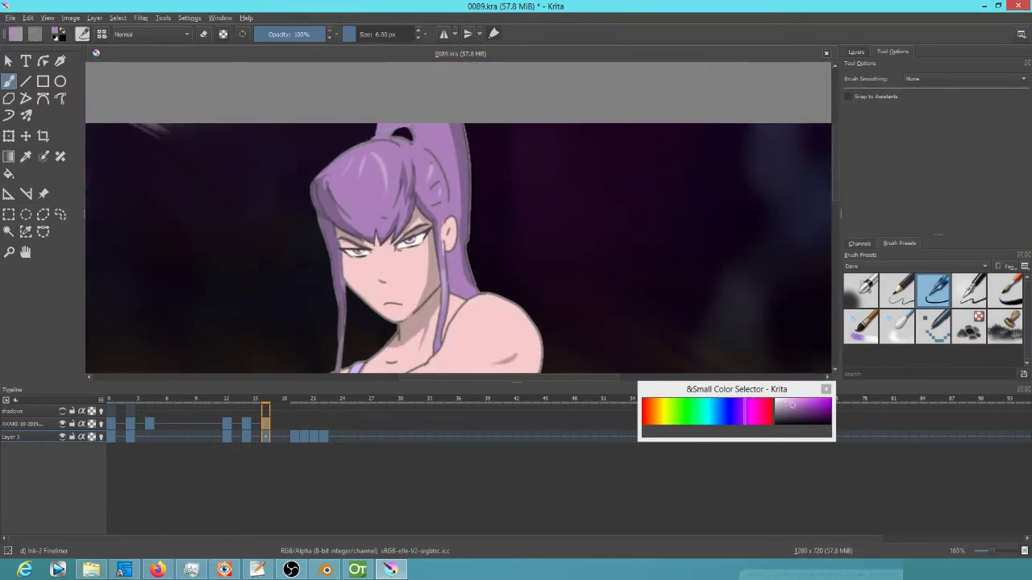
Step: Fill the dark opening at the base of the ponytail on frame 16 with shaded purple and touch up the hair's front outline
scroll(347, 205, up, 5)
scroll(341, 203, down, 3)
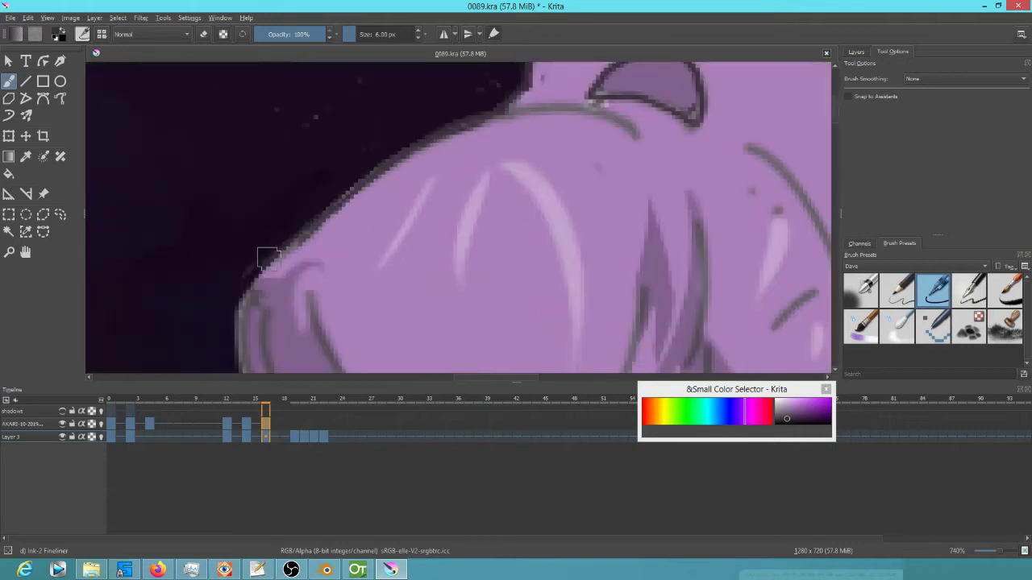
scroll(285, 204, down, 4)
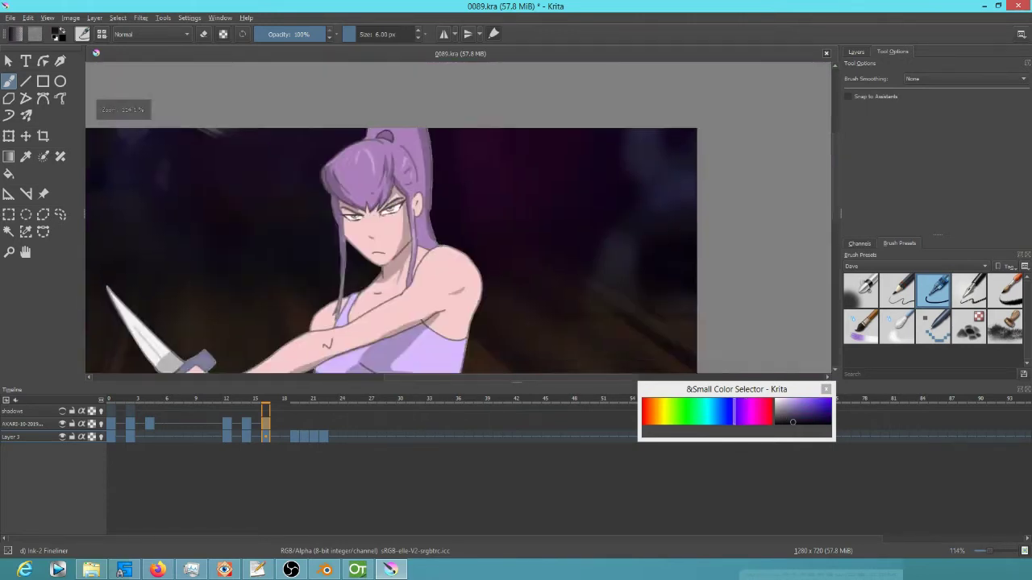
scroll(550, 210, up, 3)
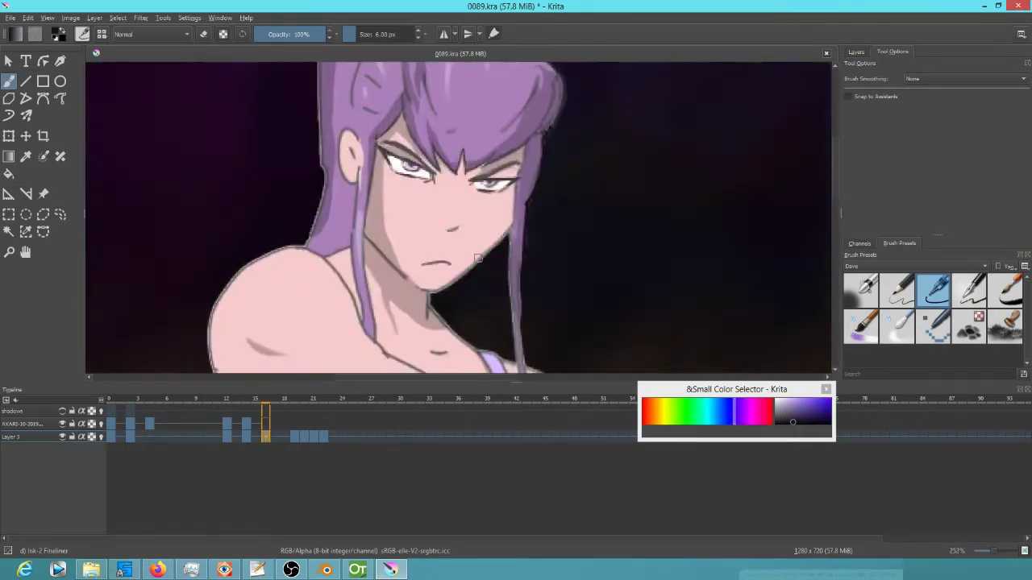
Step: Adjust the hair and head with the Liquify transform and move the four trailing Layer 3 keyframes to frames 33 to 36
key(ctrl+t)
mouse_move(587, 196)
mouse_down()
mouse_move(576, 253)
mouse_move(575, 219)
mouse_move(499, 214)
mouse_up()
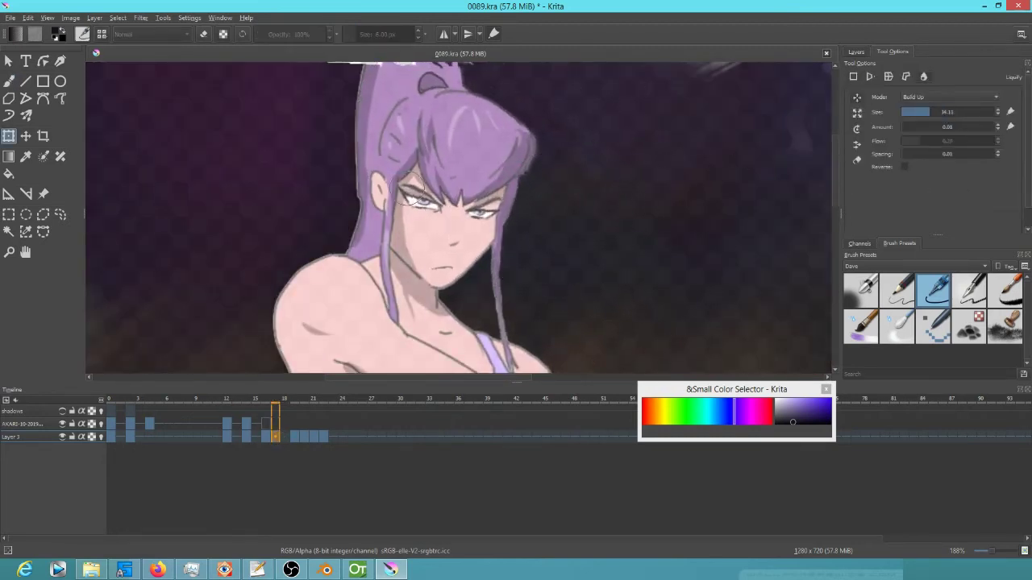
key(Return)
click(297, 439)
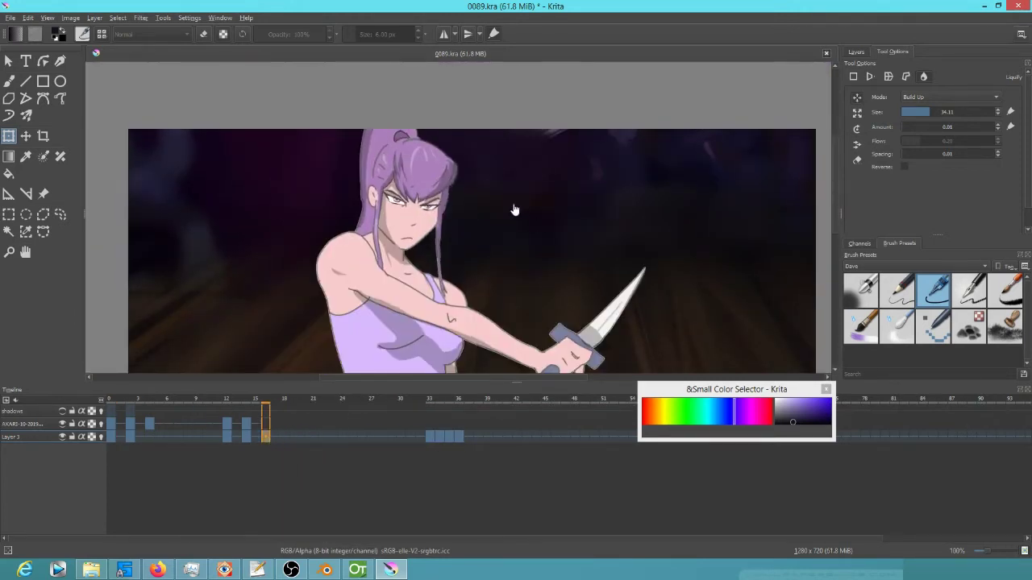
Step: Build up the crown and front of the hair on frame 16 in purple with a 12.48 px Ink-2 Fineliner
key(b)
scroll(435, 161, up, 5)
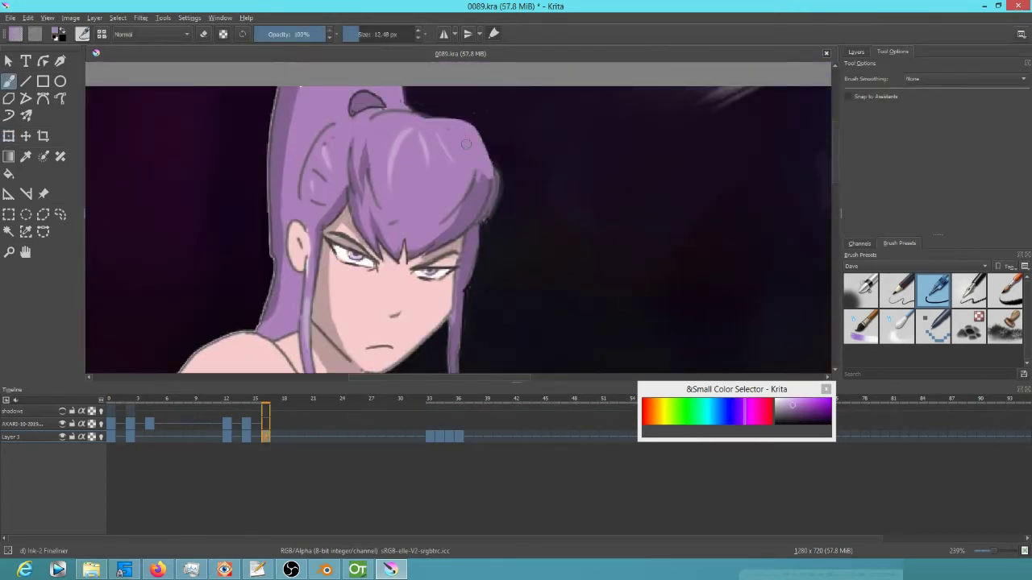
scroll(460, 131, down, 3)
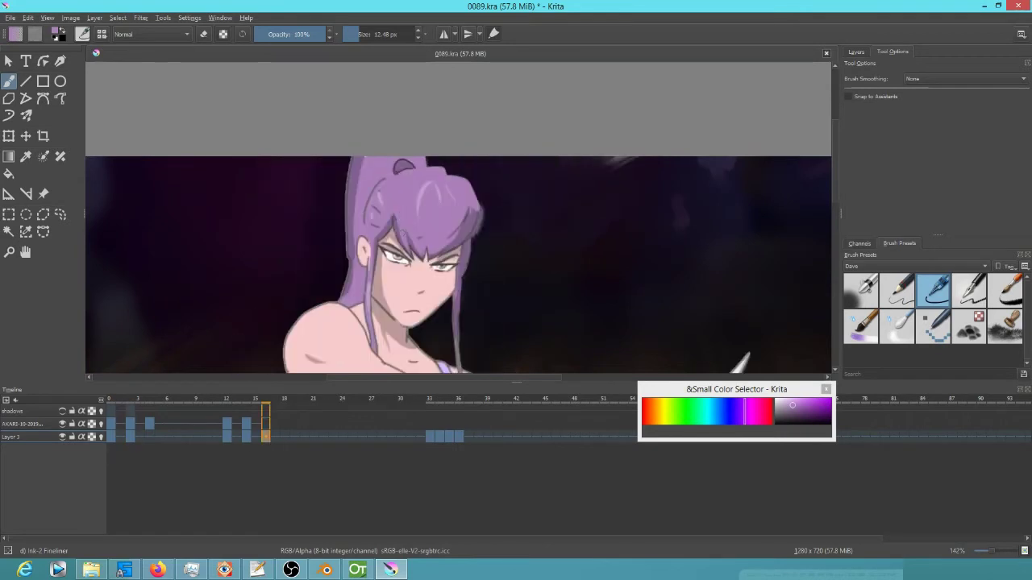
Step: Paint soft shadows under both eyes on frame 16 in a skin tone at reduced brush opacity
drag(460, 242, 474, 254)
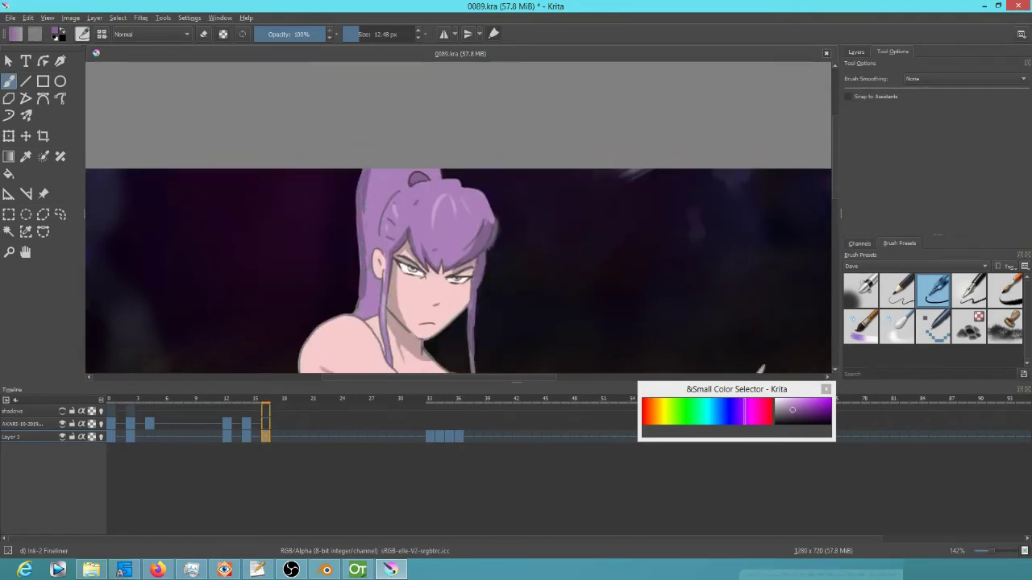
scroll(403, 307, up, 8)
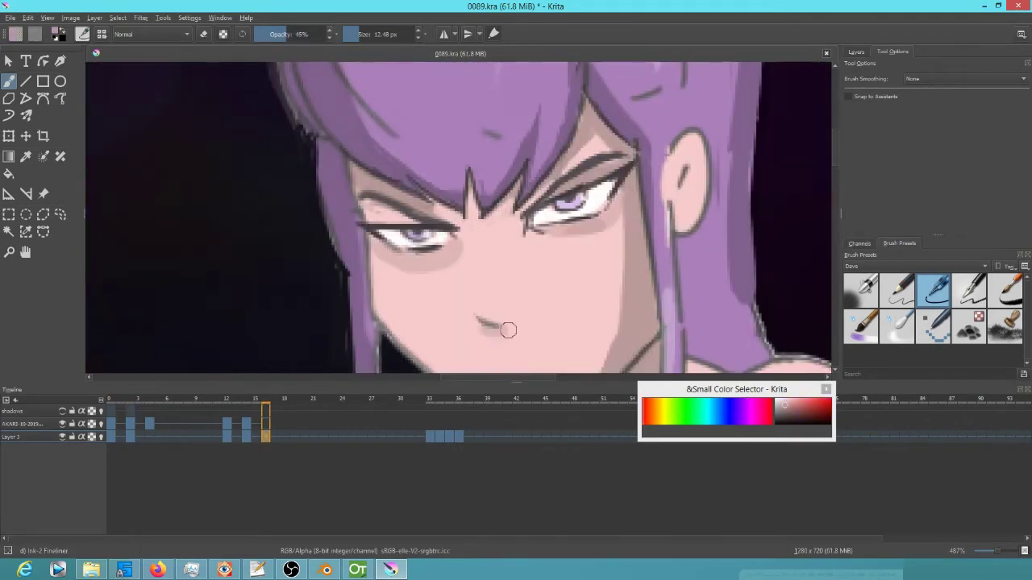
scroll(508, 330, down, 8)
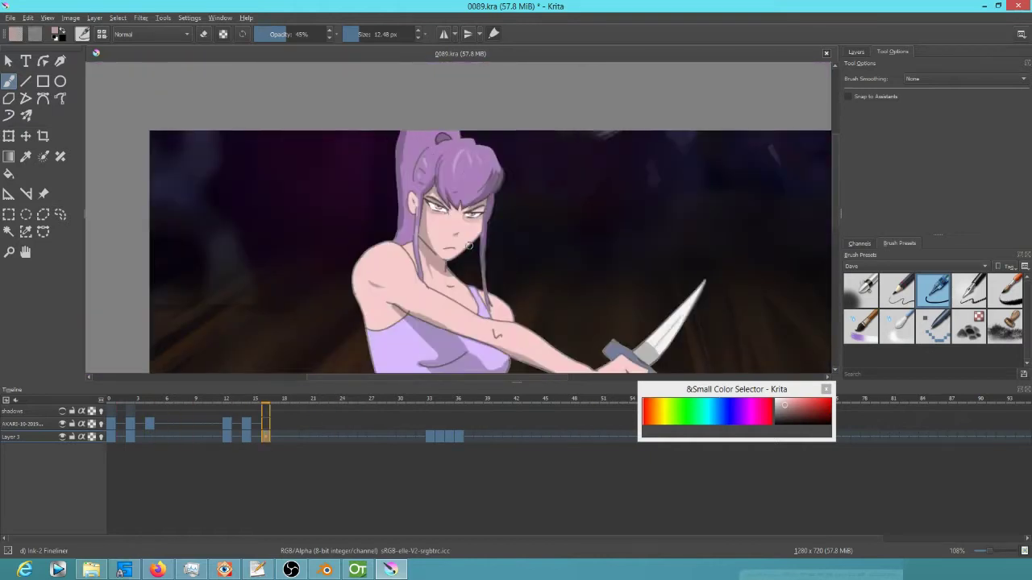
Step: Reshape the head and face on the copied keyframe at frame 17 with the Liquify transform
key(ctrl+t)
scroll(472, 242, up, 6)
key(1)
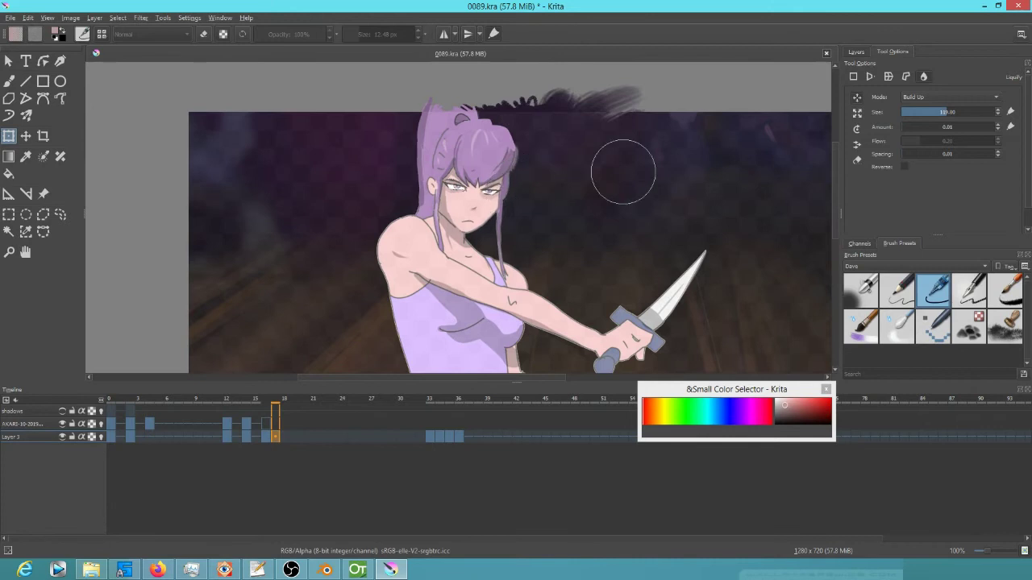
key(Return)
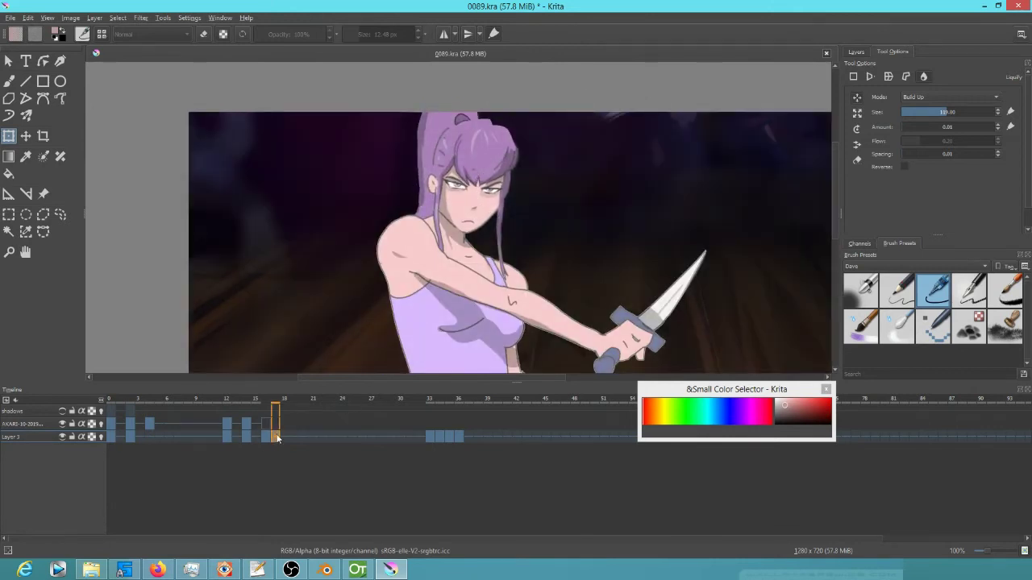
Step: Paint a shaded skin strip down the cheek beside the long hair strand on frame 0
click(113, 437)
key(b)
scroll(467, 195, up, 3)
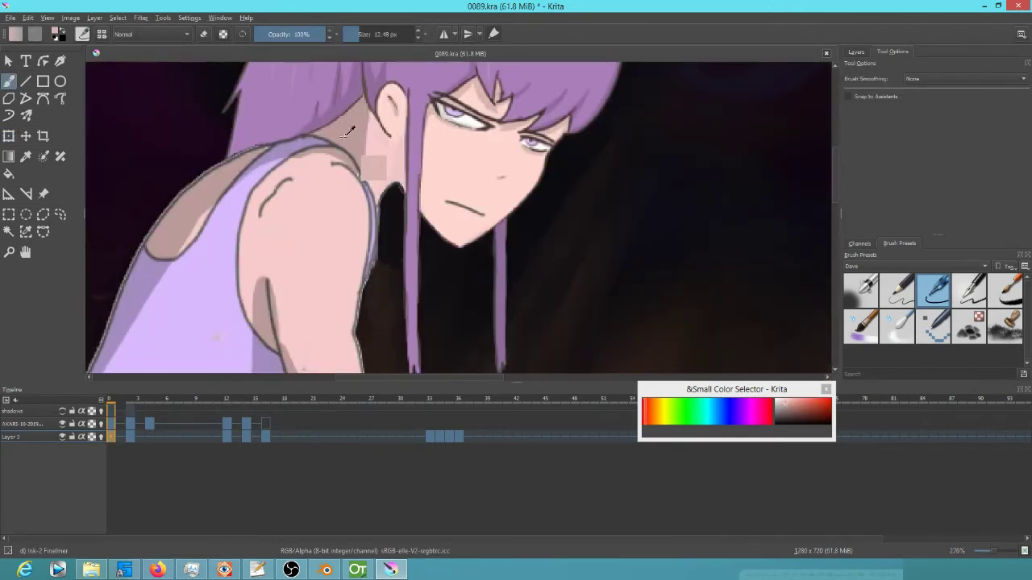
click(447, 126)
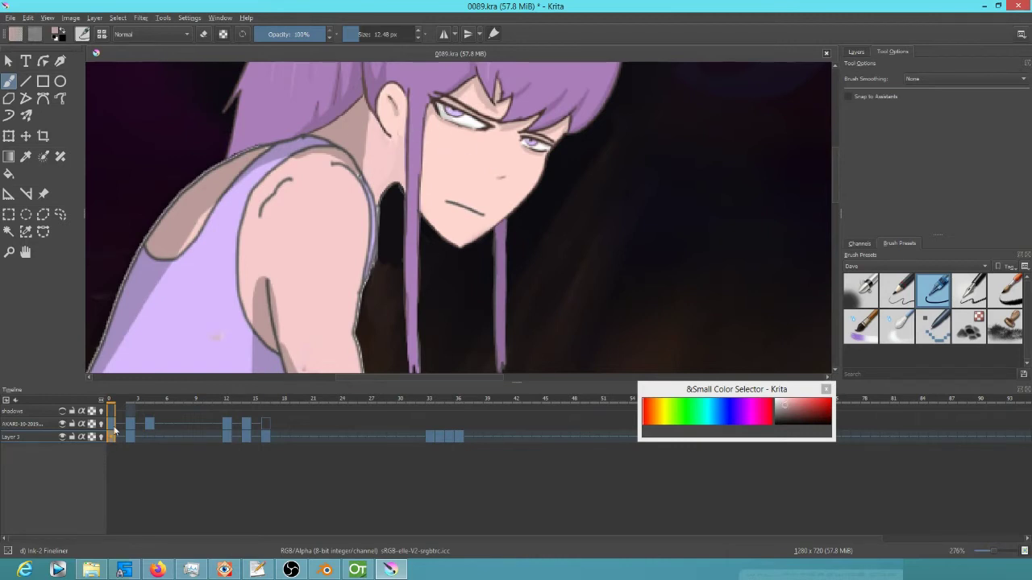
key(Page_Up)
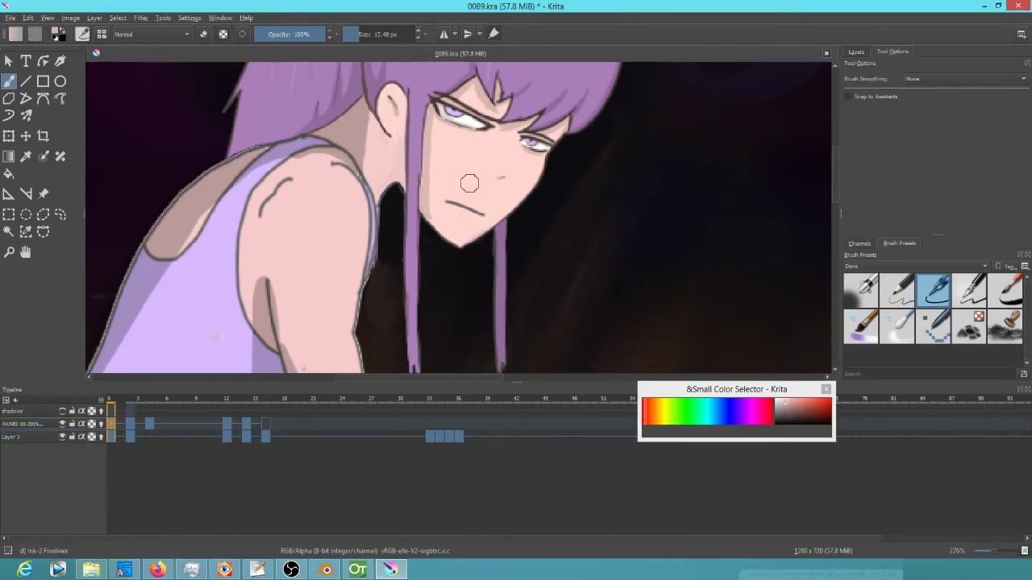
Step: Paint a matching shaded skin strip along the cheek beside the hair strand on frame 4
key(period)
key(period)
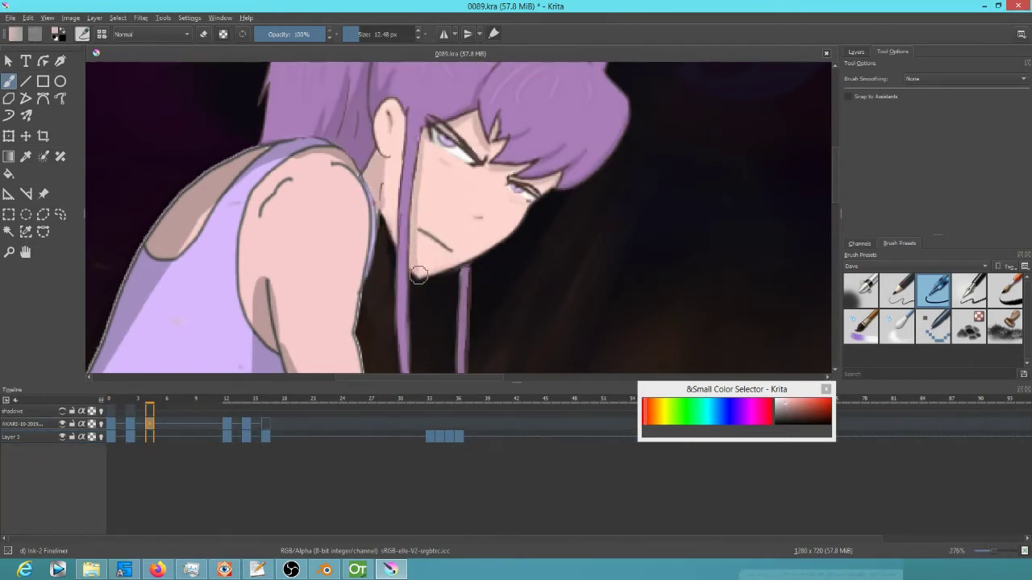
click(113, 425)
key(1)
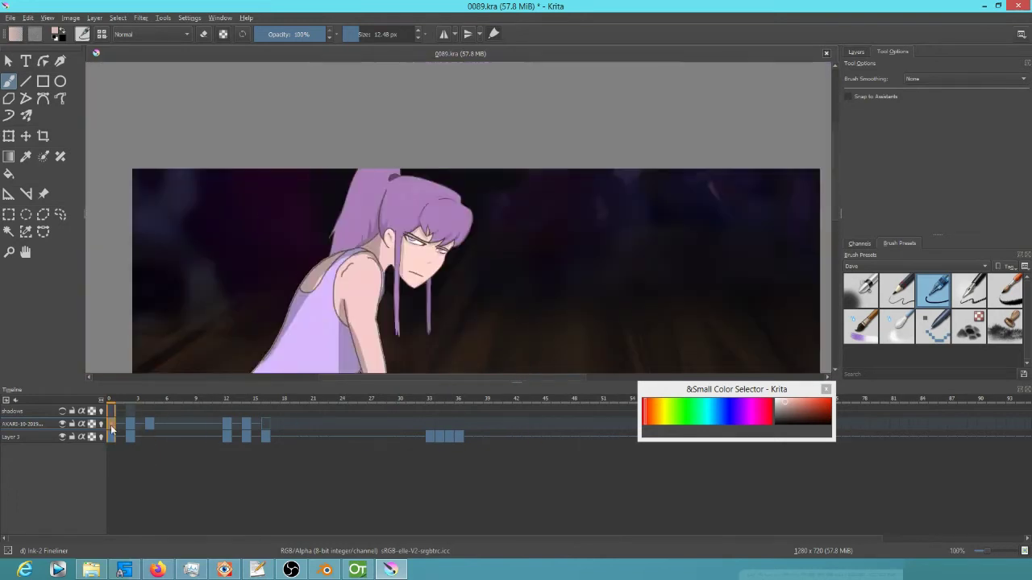
Step: Adjust the face and side hair on frame 16 with the Liquify transform and compare it with frame 14
click(265, 436)
scroll(472, 161, up, 5)
key(ctrl+t)
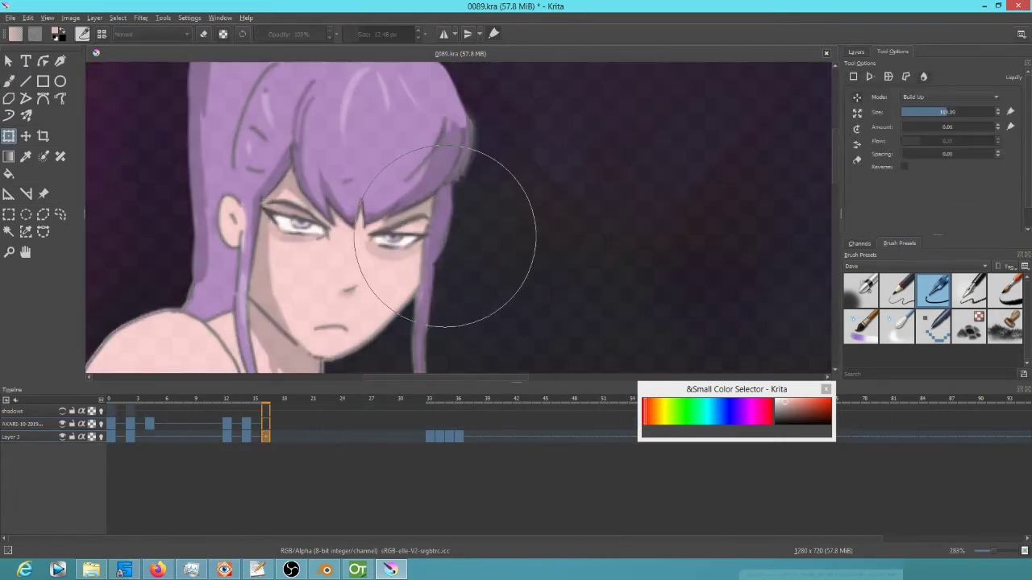
key(1)
scroll(460, 242, up, 5)
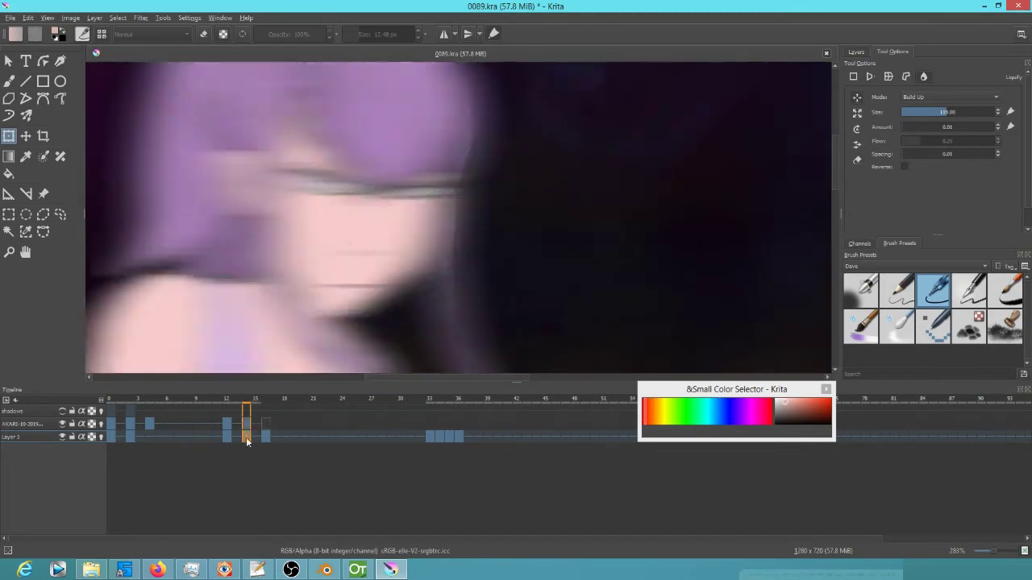
key(b)
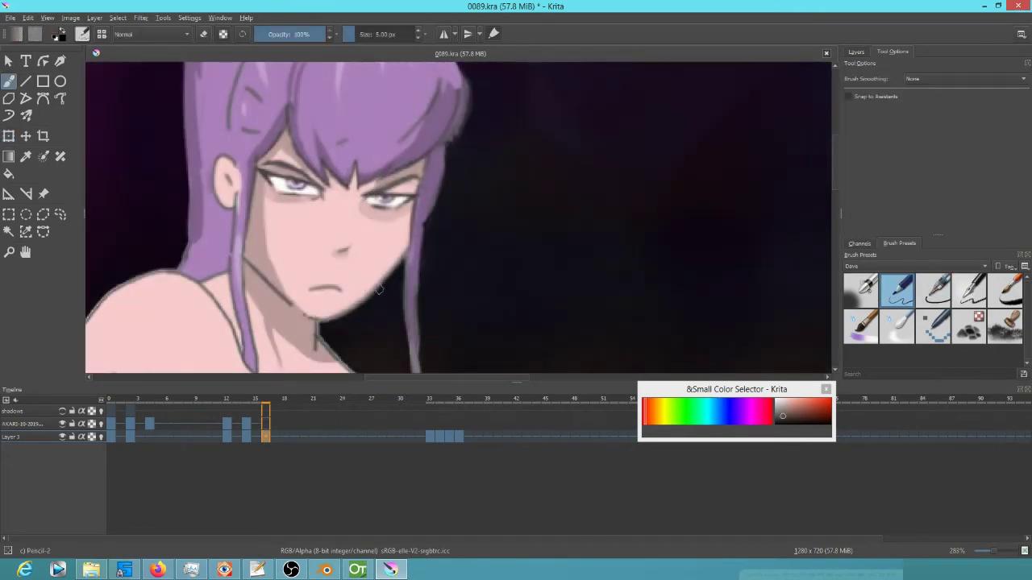
Step: Refine the top of the hair on frame 16 with Liquify and cover the gaps above it using the Wet Textured Soft brush
drag(504, 174, 524, 238)
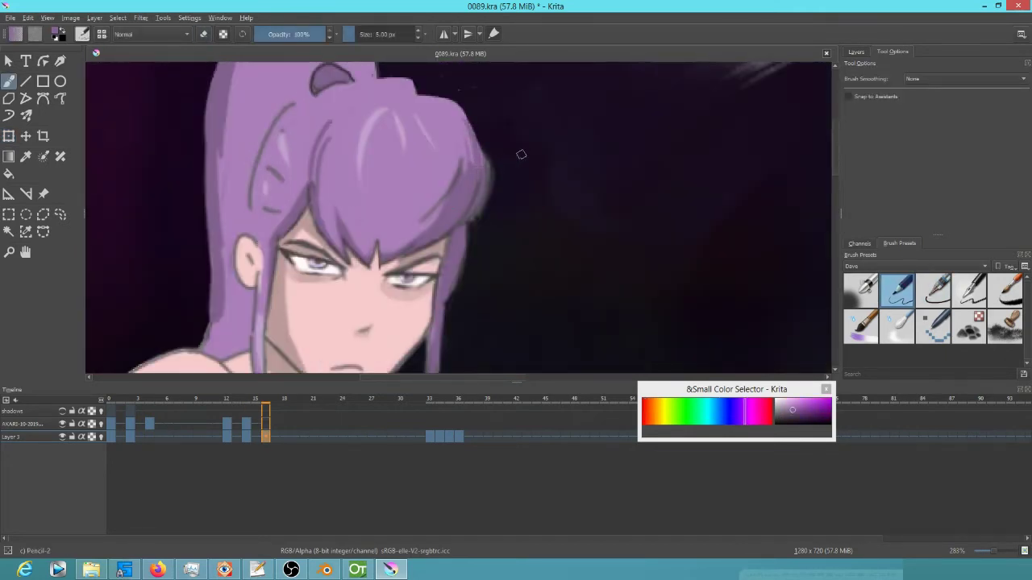
scroll(479, 206, down, 4)
key(ctrl+t)
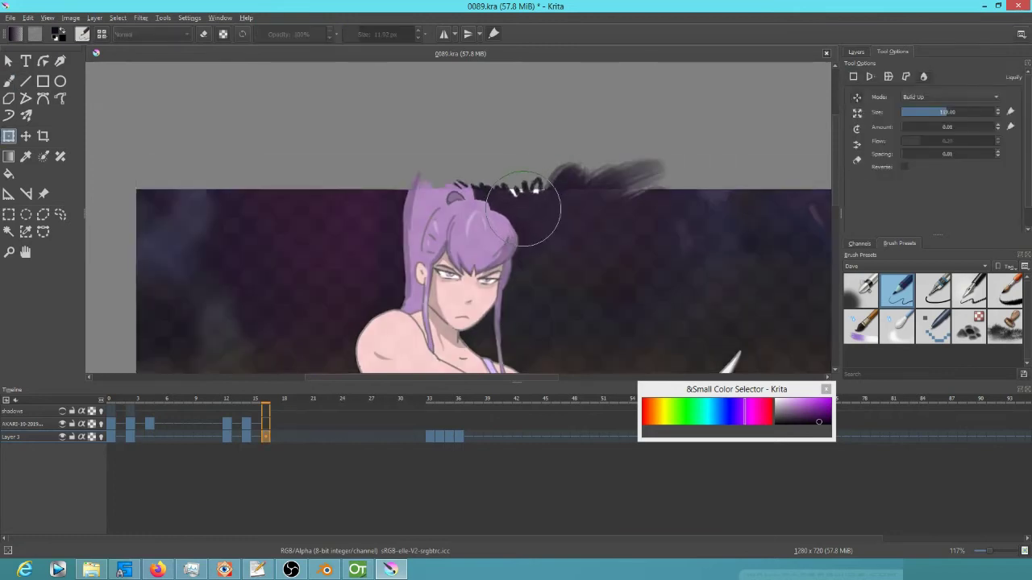
click(860, 326)
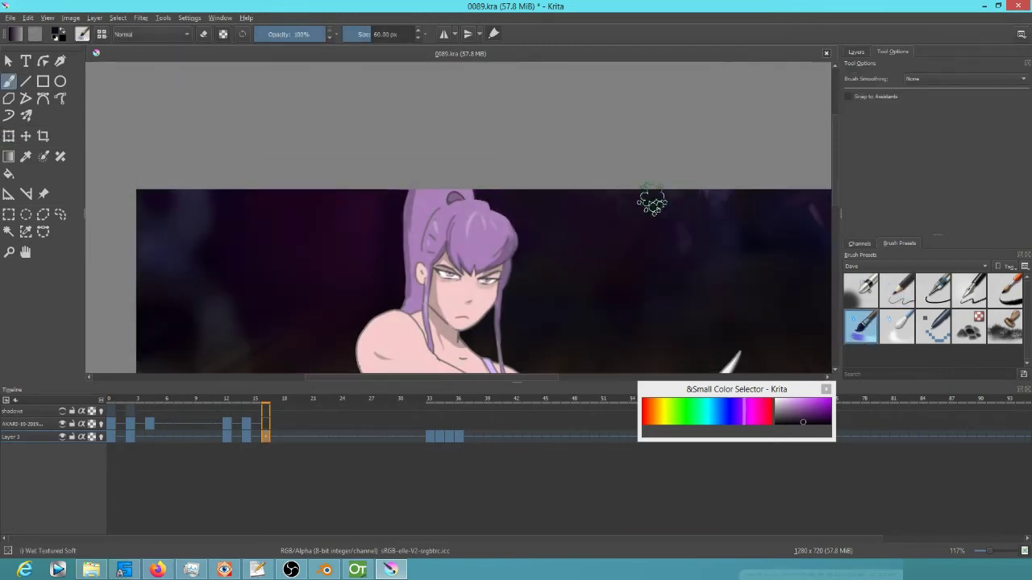
Step: Duplicate the Layer 3 keyframe from frame 33 to frame 32 and smear skin-coloured strokes beneath its outstretched arm
scroll(703, 226, down, 2)
click(111, 440)
click(430, 436)
click(410, 437)
drag(430, 436, 420, 437)
ctrl+click(251, 214)
drag(255, 227, 345, 229)
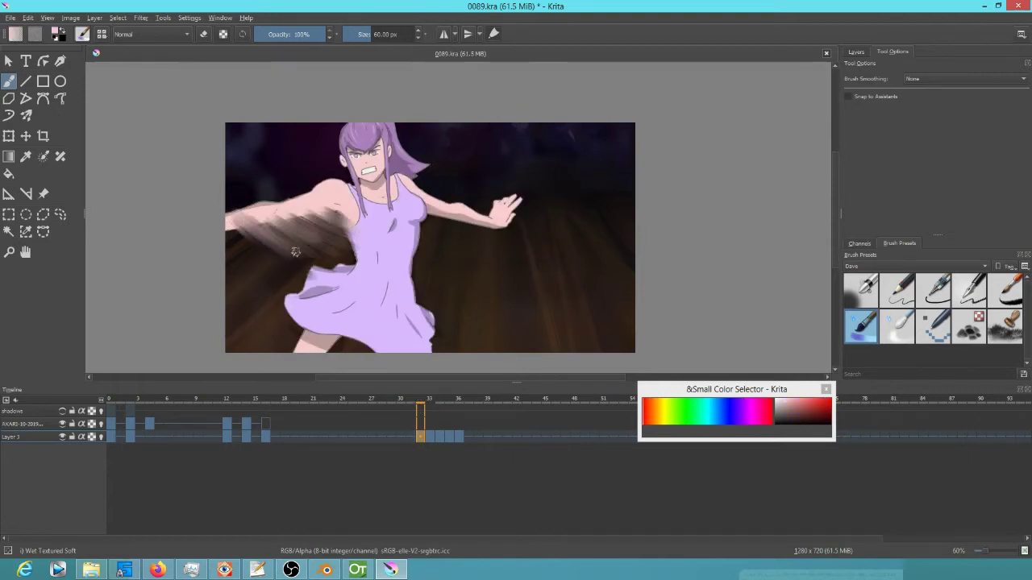
Step: Bend the streaked arm on frame 32 downward with Liquify and feather its edges with the Wet Textured Soft brush
key(ctrl+t)
mouse_move(288, 202)
mouse_down()
mouse_move(223, 234)
mouse_move(234, 262)
mouse_up()
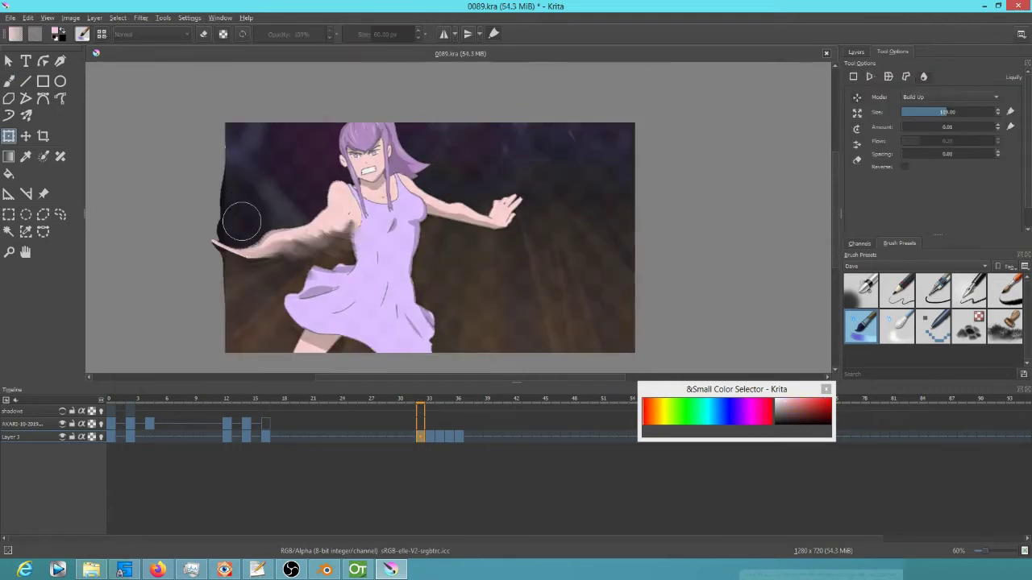
key(Return)
key(b)
ctrl+click(233, 262)
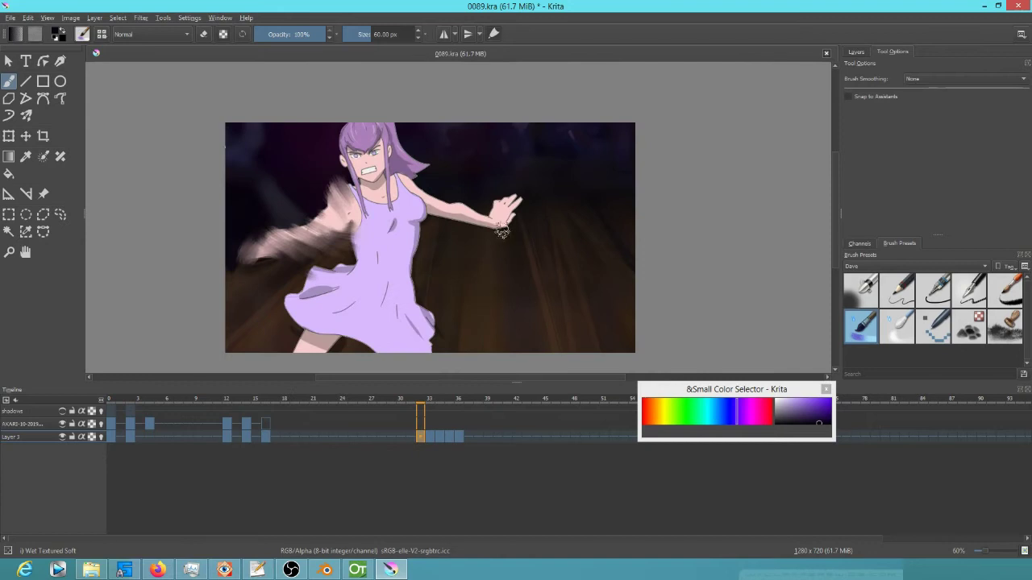
Step: Pull the other arm down and shift the head and skirt on frame 32 with Liquify, comparing against the neighbouring frames
key(ctrl+t)
drag(506, 208, 480, 291)
drag(367, 147, 394, 152)
key(comma)
key(period)
key(comma)
key(period)
drag(346, 287, 411, 323)
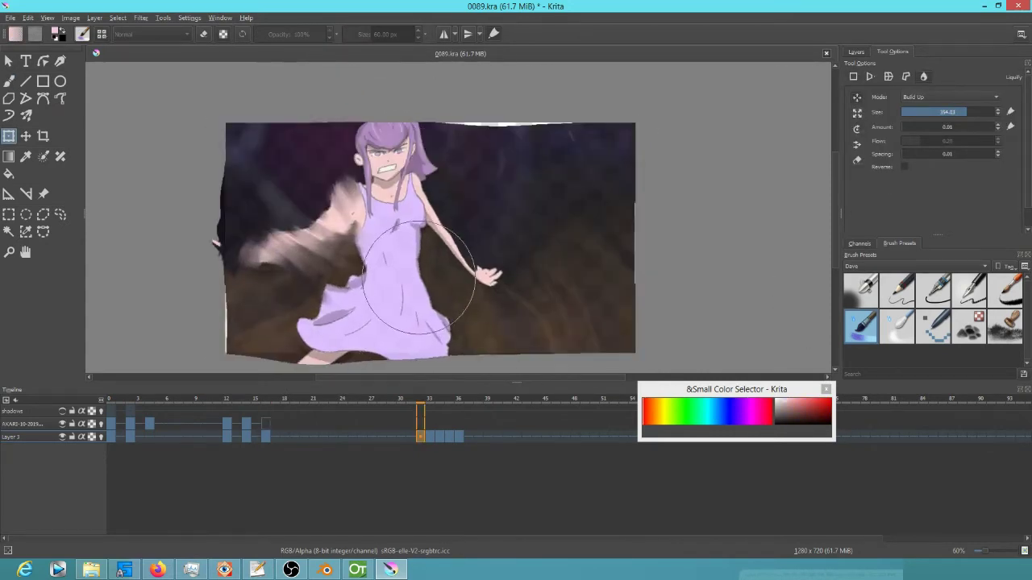
Step: Smear the edges of the dress, arm, hand and face on frame 32 into streaks with the Wet Textured Soft brush
key(b)
drag(423, 271, 469, 331)
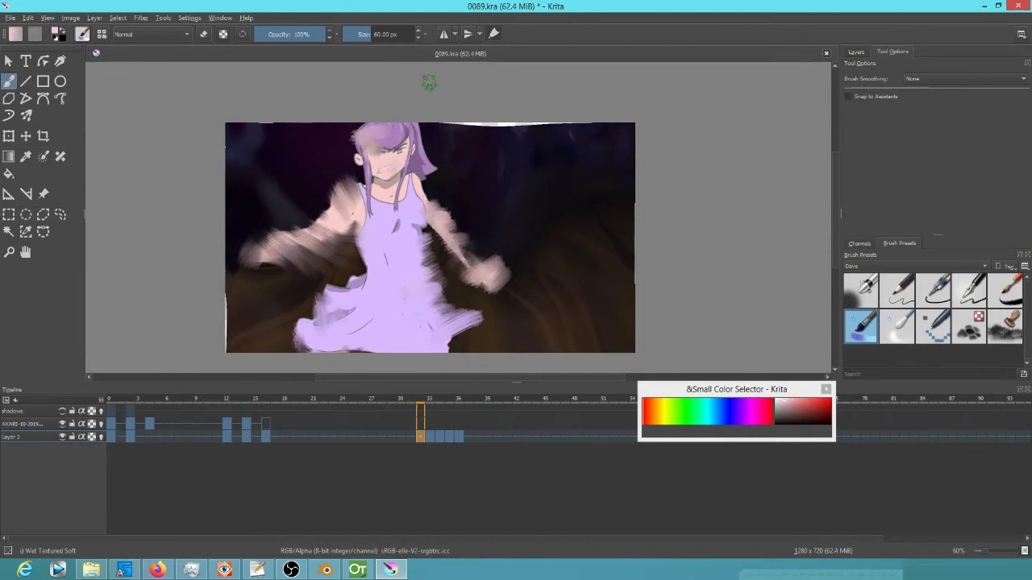
Step: Fill the bare strip along the upper edge of frame 32 with dark background colour and blur the whole frame
ctrl+click(448, 136)
drag(445, 121, 611, 117)
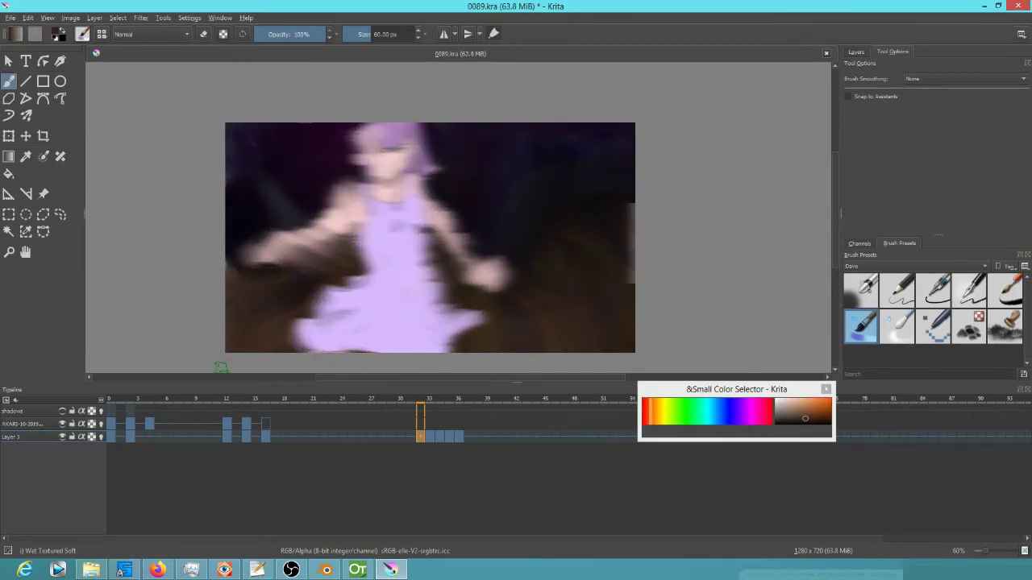
Step: Paint dark background colour along the pale strip at the right-hand edge of frame 32 with a 151.49 px brush
click(456, 437)
click(449, 437)
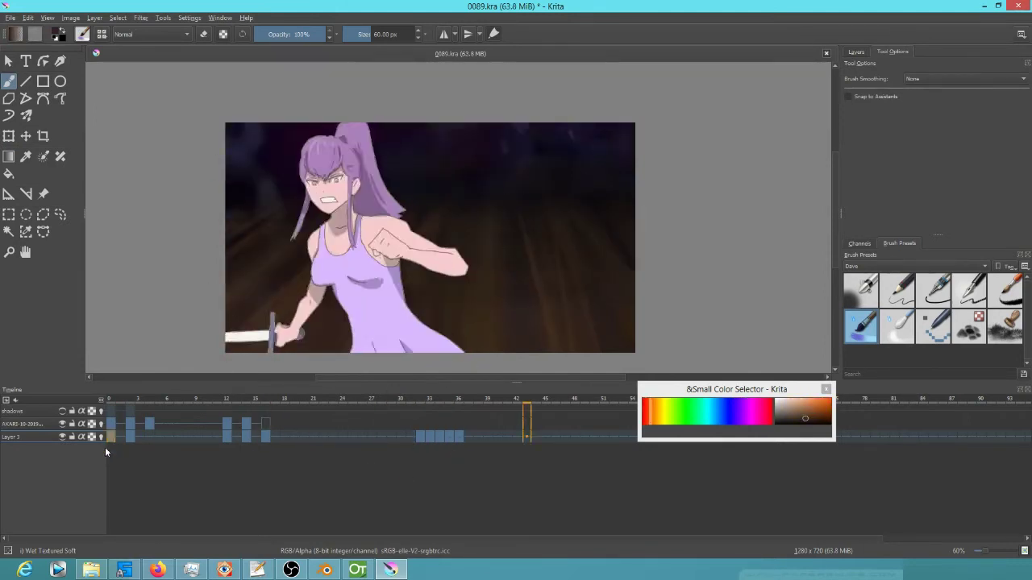
click(420, 437)
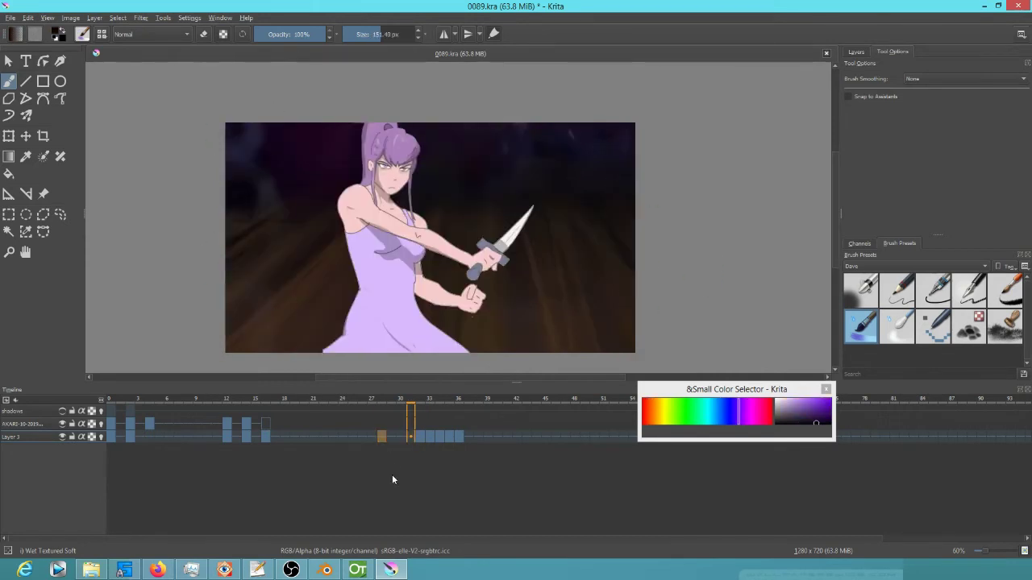
Step: Play the animation around frame 32 to check how the blurred in-between reads in motion
click(441, 407)
key(space)
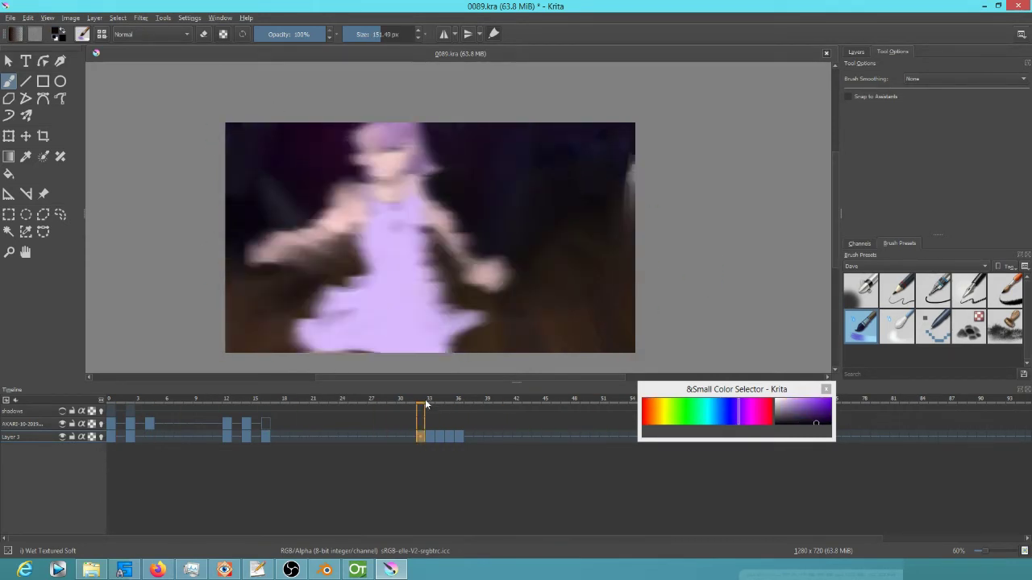
Step: Smear the outstretched arm and hand on frame 34 into streaks with the Wet Textured Soft brush at 151.49 px
key(space)
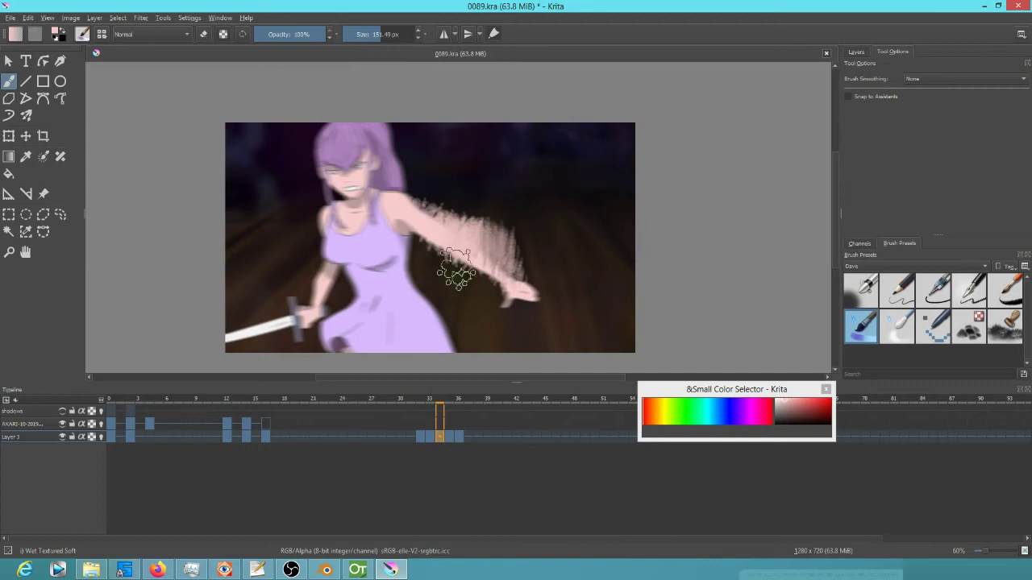
ctrl+click(457, 271)
drag(500, 242, 540, 311)
key(space)
key(space)
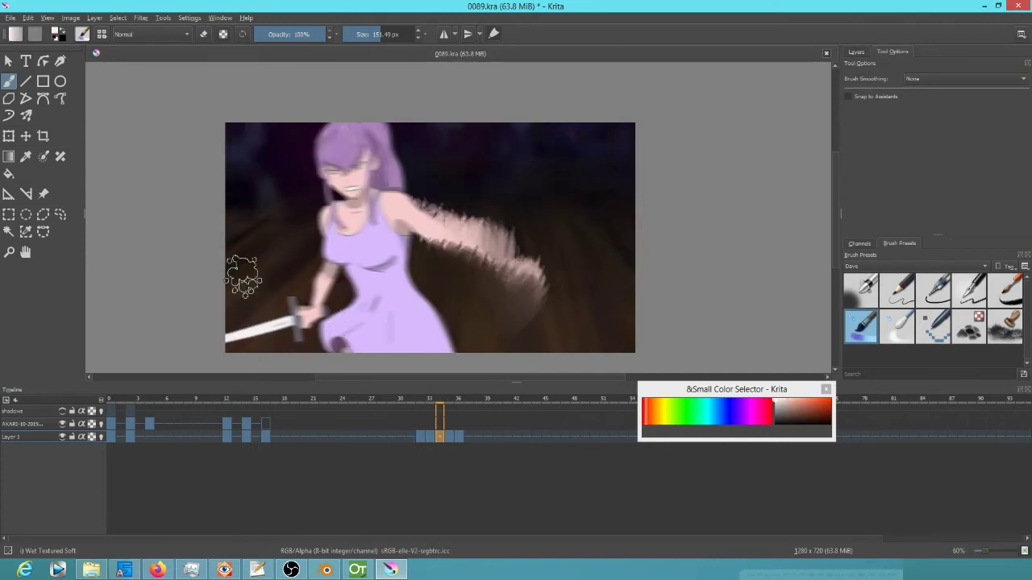
key(space)
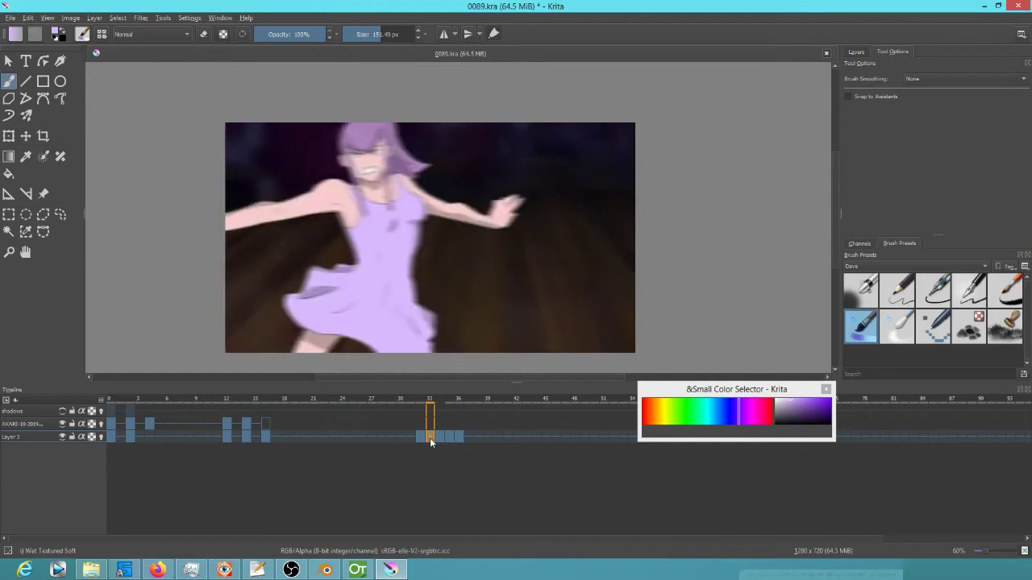
Step: Paint dark background colour over the pale strip along the left edge of the blurred frame 34
key(ctrl+t)
key(b)
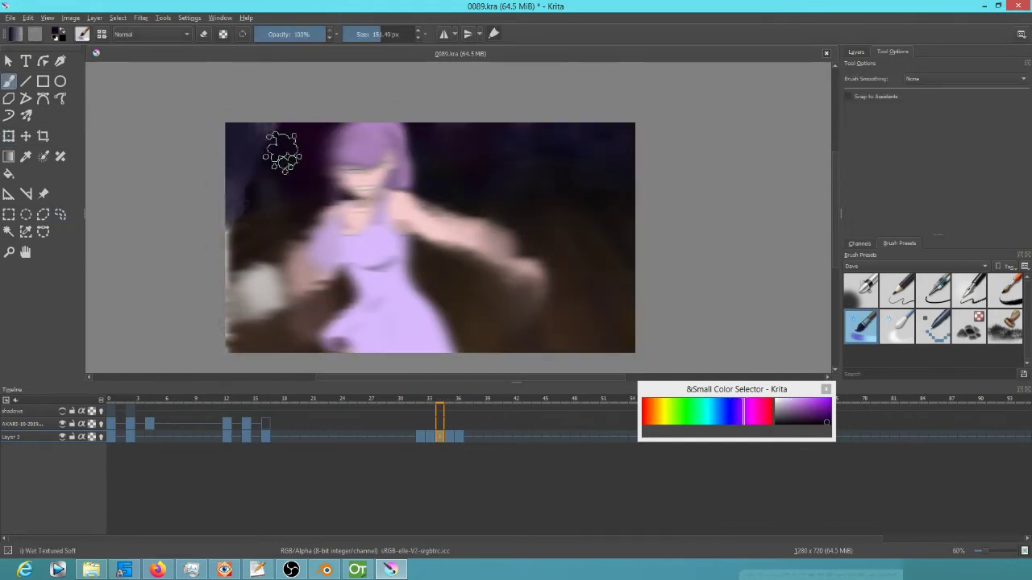
ctrl+click(234, 278)
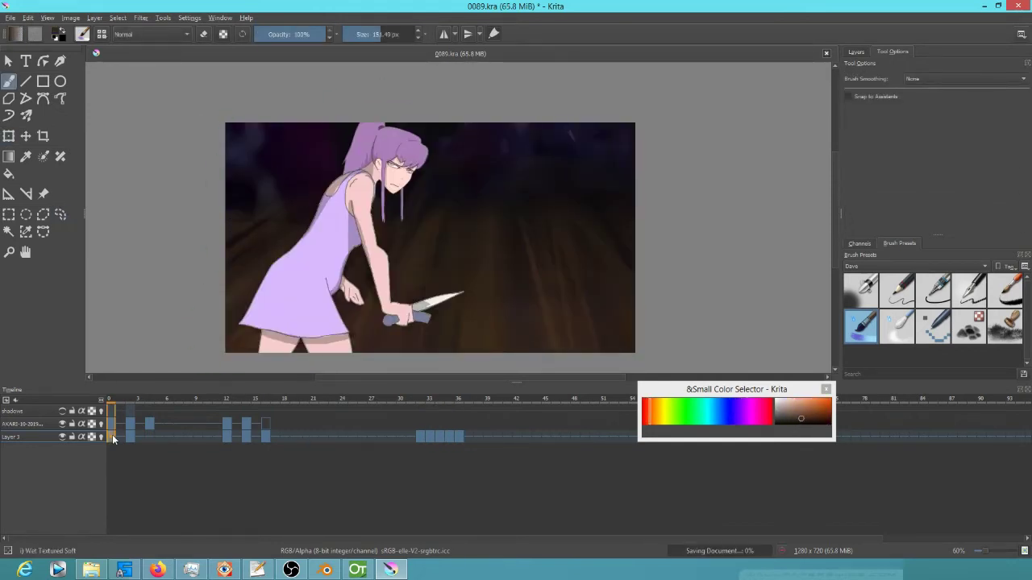
Step: Select the outstretched arm on frame 35 with a freehand outline and blur it
click(457, 412)
key(Left)
key(ctrl+shift+f)
drag(494, 192, 419, 239)
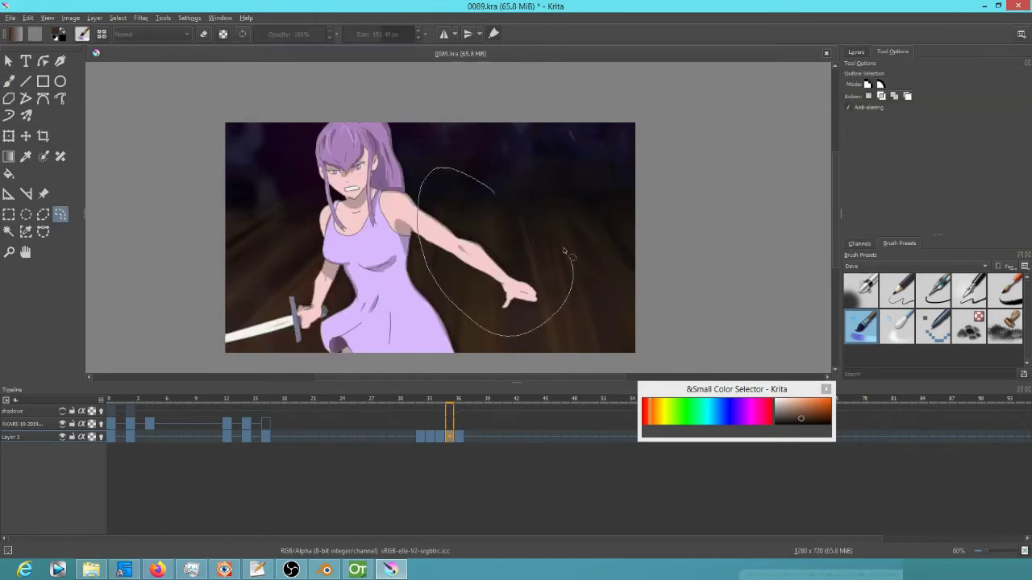
click(112, 438)
key(space)
Step: Bend the blurred arm and hand on frame 35 downward and toward the body with the Liquify transform
click(461, 440)
key(Left)
key(ctrl+t)
drag(511, 279, 492, 291)
key(Return)
key(space)
click(448, 439)
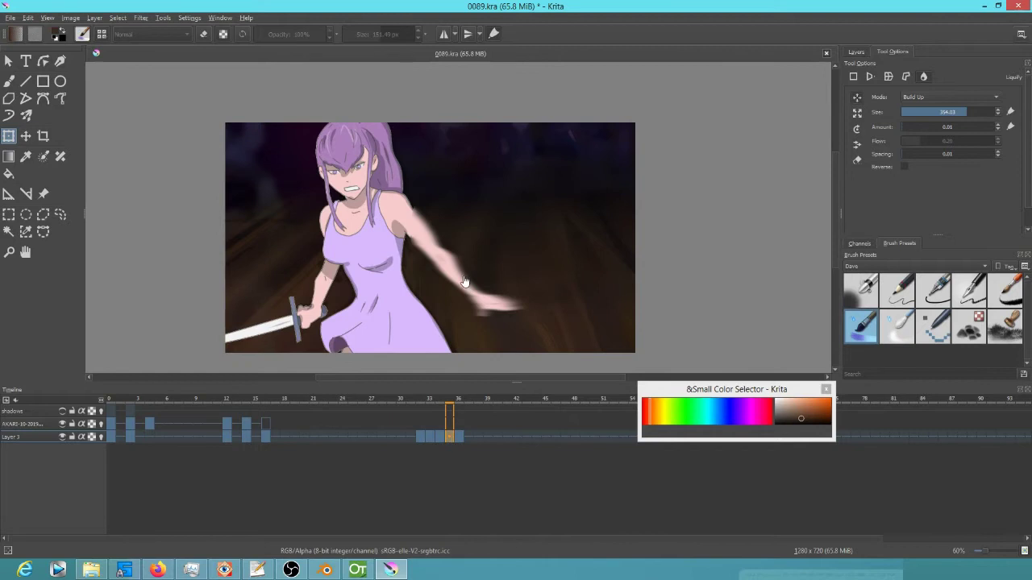
Step: Play the animation from the first frame to check how the blurred in-betweens read in motion
key(ctrl+t)
click(111, 437)
key(space)
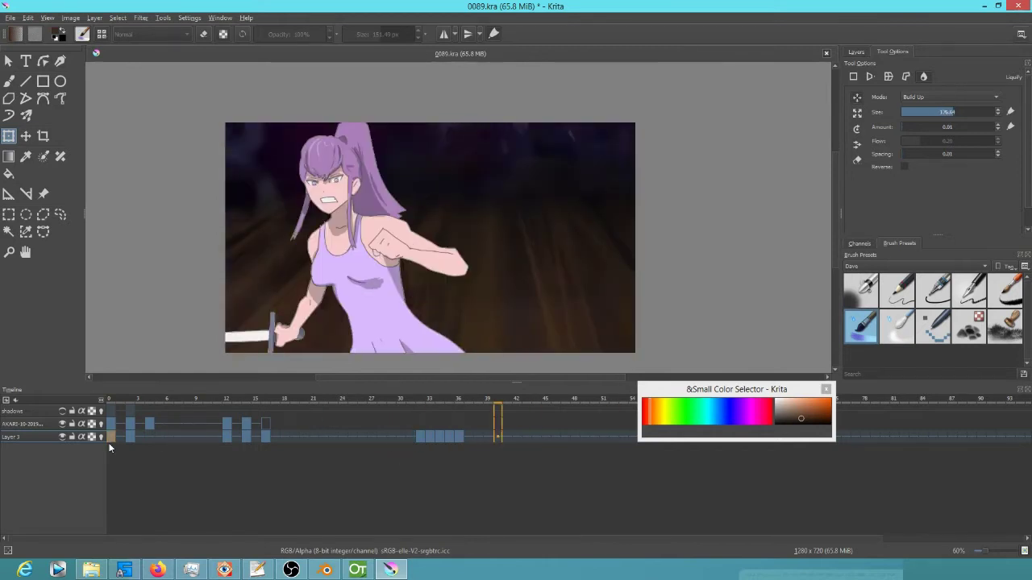
key(b)
click(266, 437)
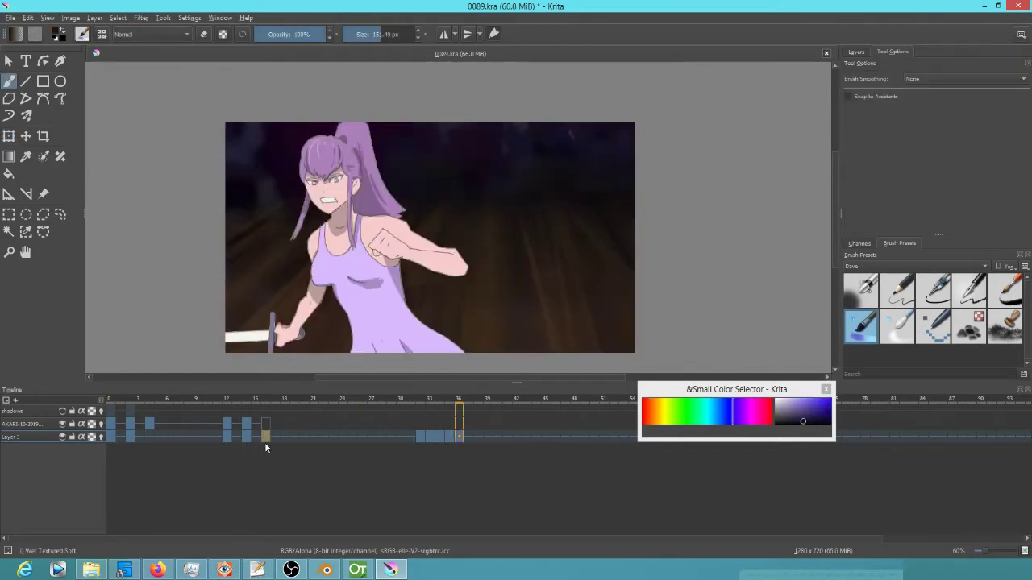
key(/)
key(/)
key(space)
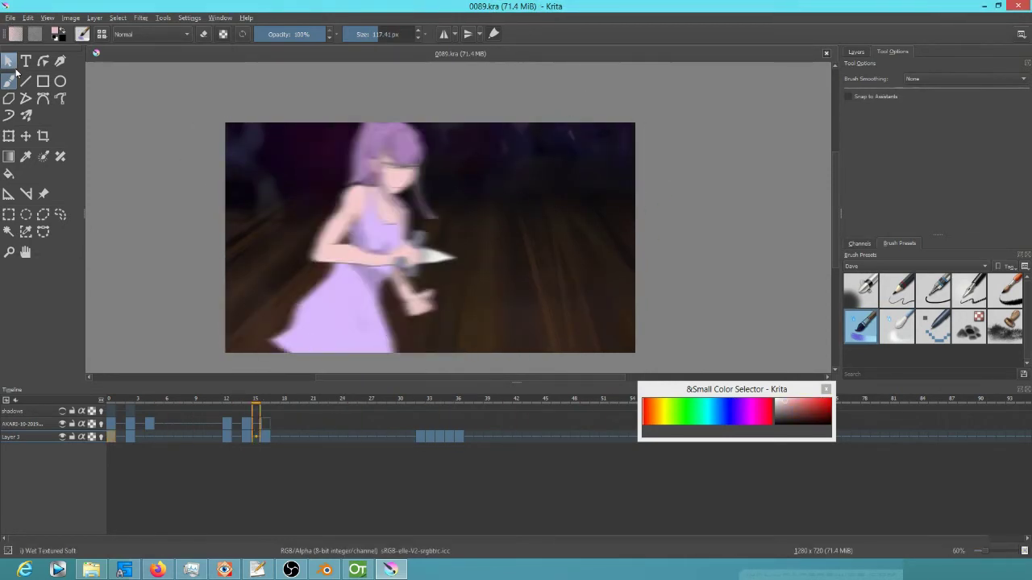
Step: Pull the lower edge of the dress on frame 20 downward with the Liquify transform
key(ctrl+t)
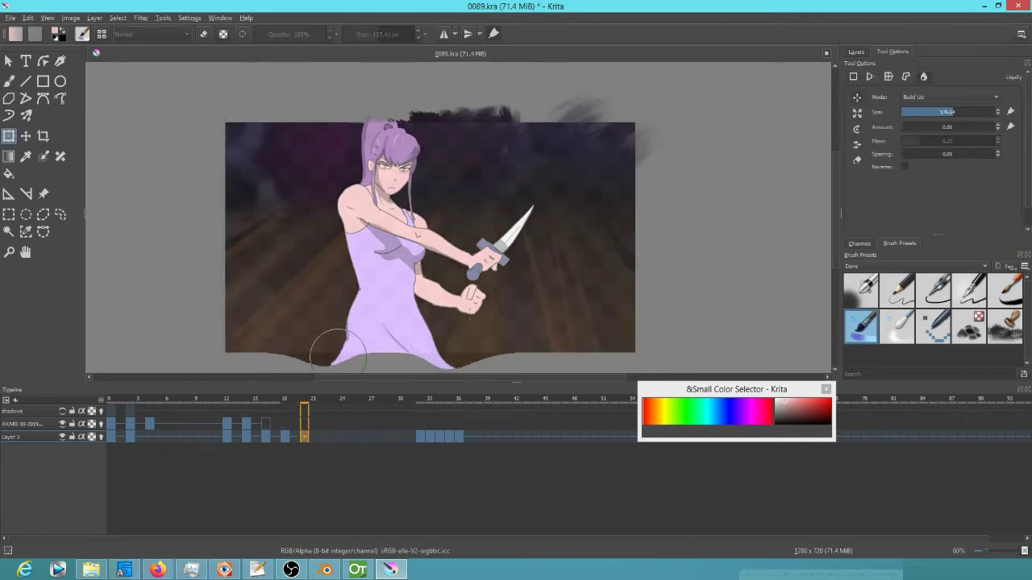
key(Escape)
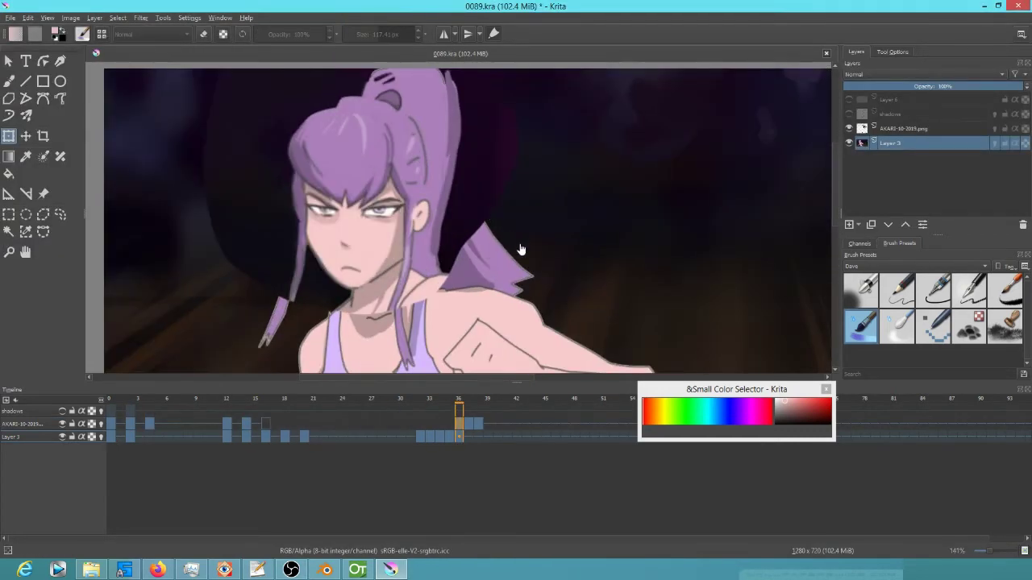
Step: Erase the surplus dark patch around the head and ponytail on the AKARI-10-2019.png layer at frame 36
key(b)
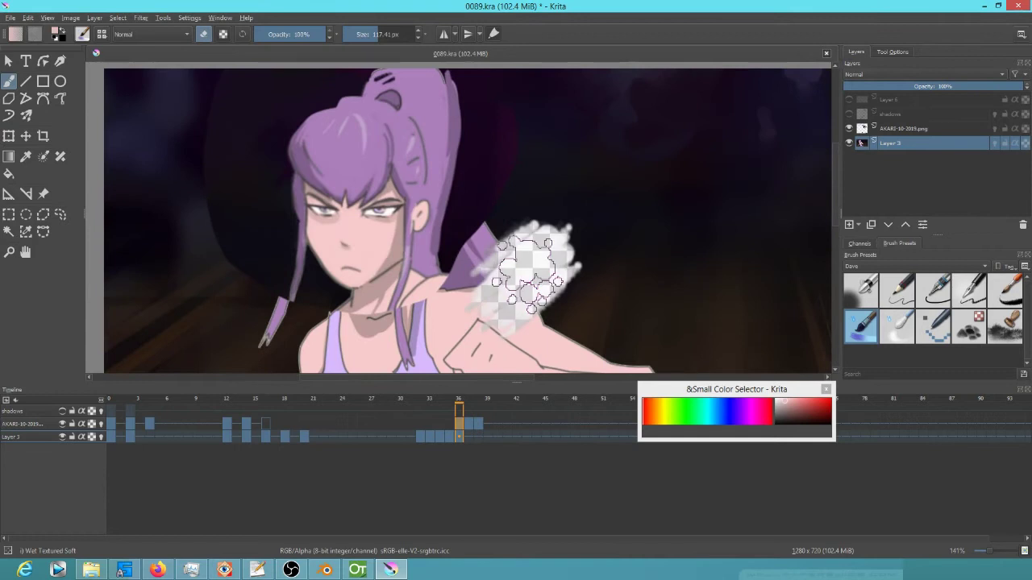
key(Page_Up)
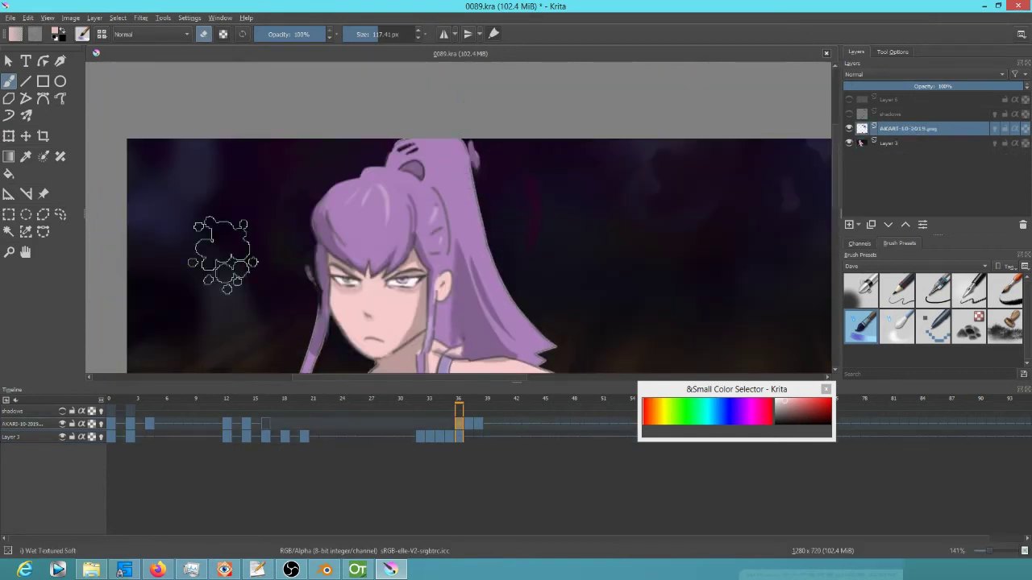
drag(528, 270, 436, 232)
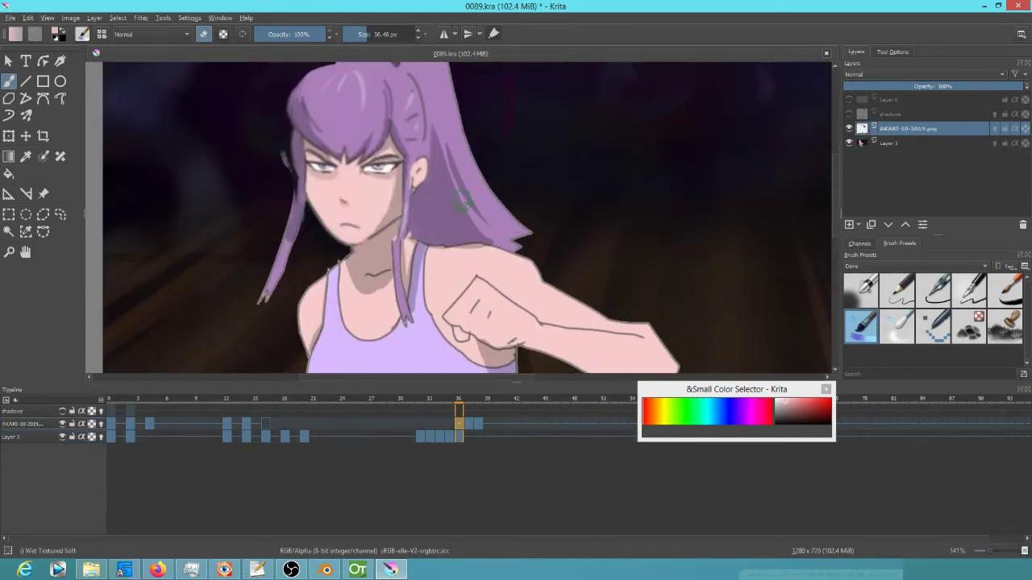
scroll(462, 201, up, 1)
Step: Replace the closed mouth on frame 36 with outlined bared teeth using the Ink-2 Fineliner brush at 6 px
key(ctrl+t)
click(933, 290)
drag(343, 262, 415, 218)
drag(329, 250, 377, 255)
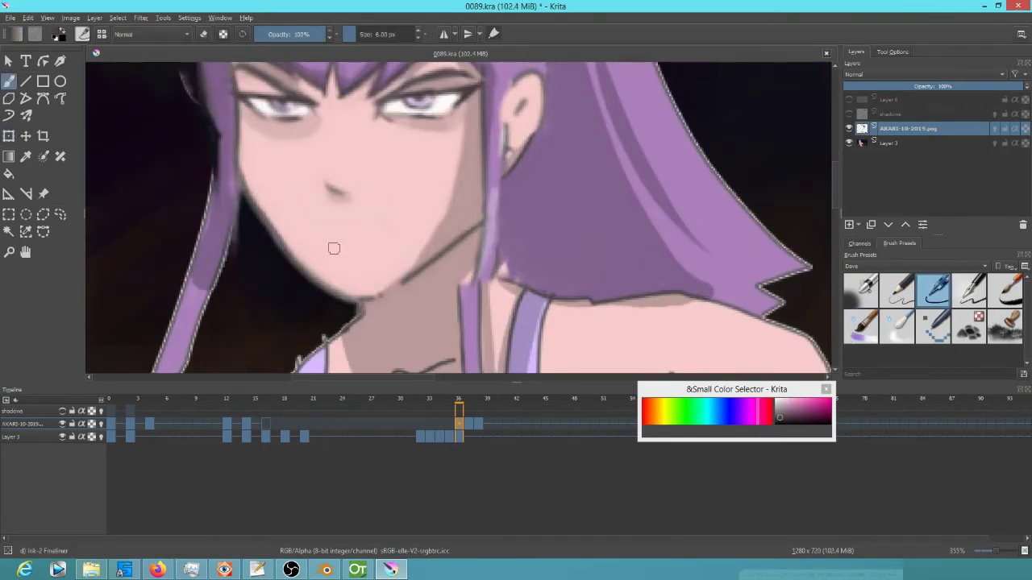
click(371, 252)
key(b)
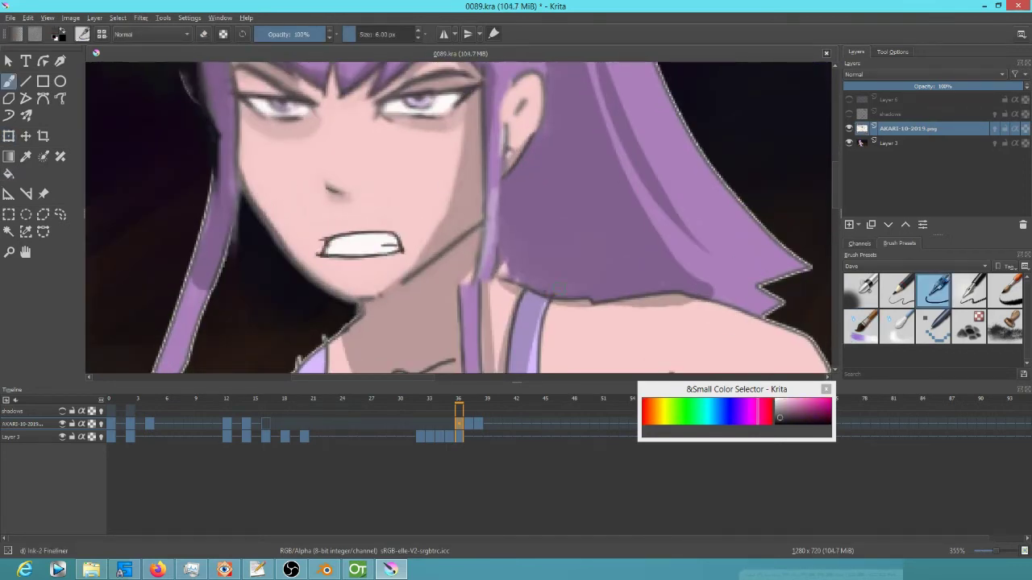
Step: Repaint both eyes on frame 36 with clean whites, small purple irises and dark pupils
scroll(404, 178, up, 2)
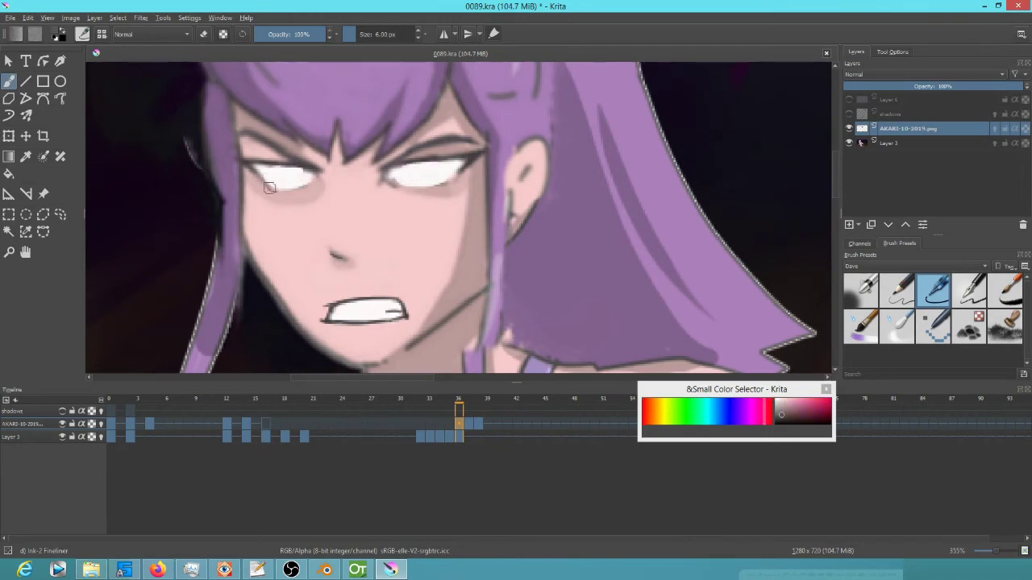
drag(288, 176, 282, 183)
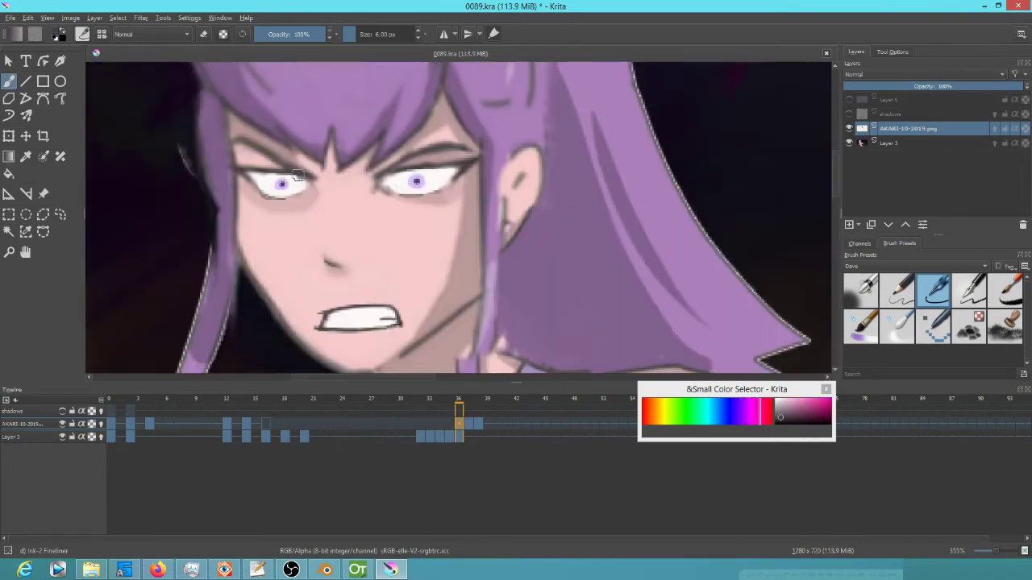
scroll(282, 184, up, 4)
scroll(294, 259, down, 3)
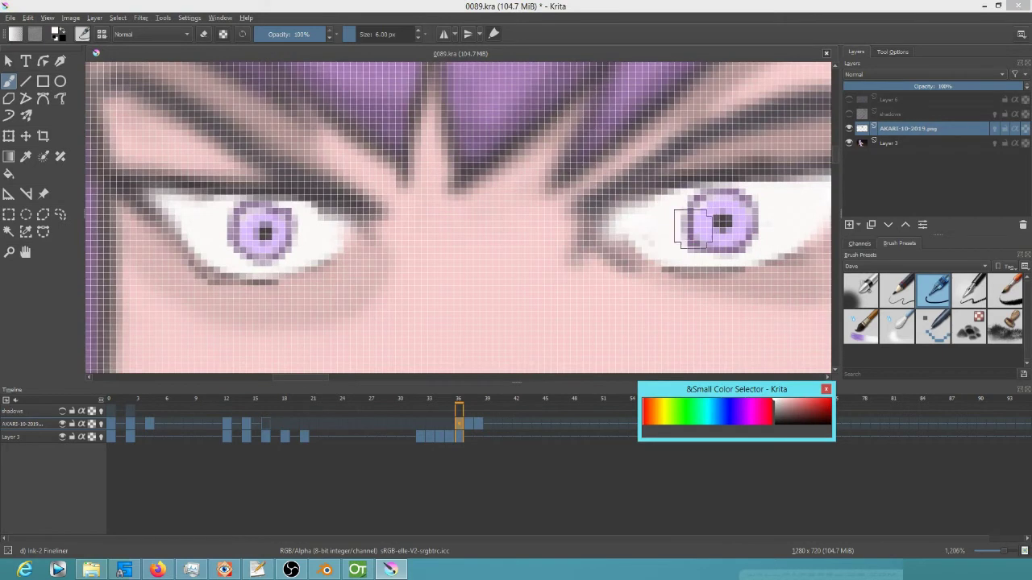
Step: Flip through frames 36 to 38 to compare the head and face between the poses
scroll(270, 234, down, 4)
drag(464, 403, 430, 406)
click(459, 422)
click(480, 422)
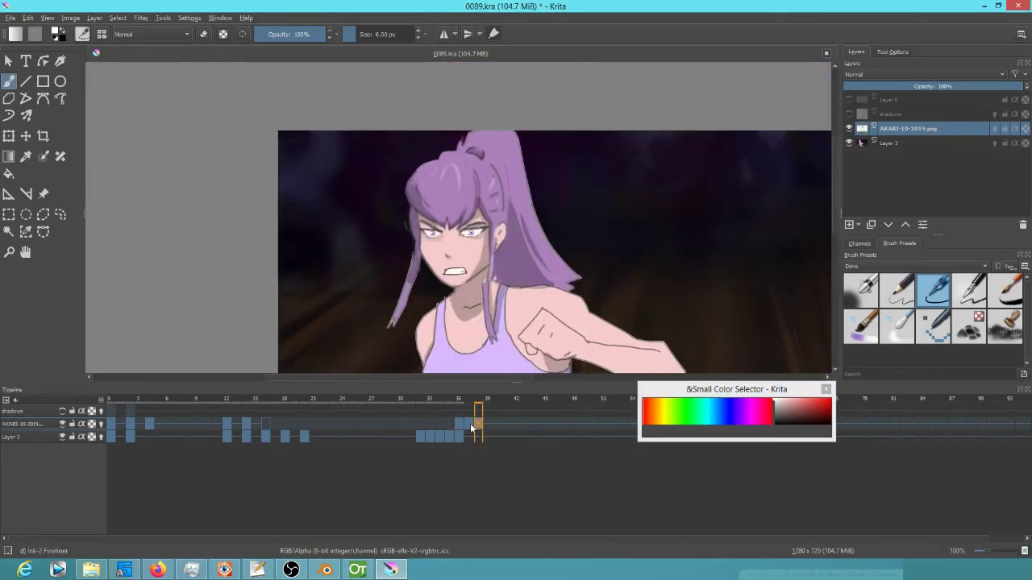
click(468, 437)
click(477, 433)
key(ctrl+t)
scroll(664, 155, down, 1)
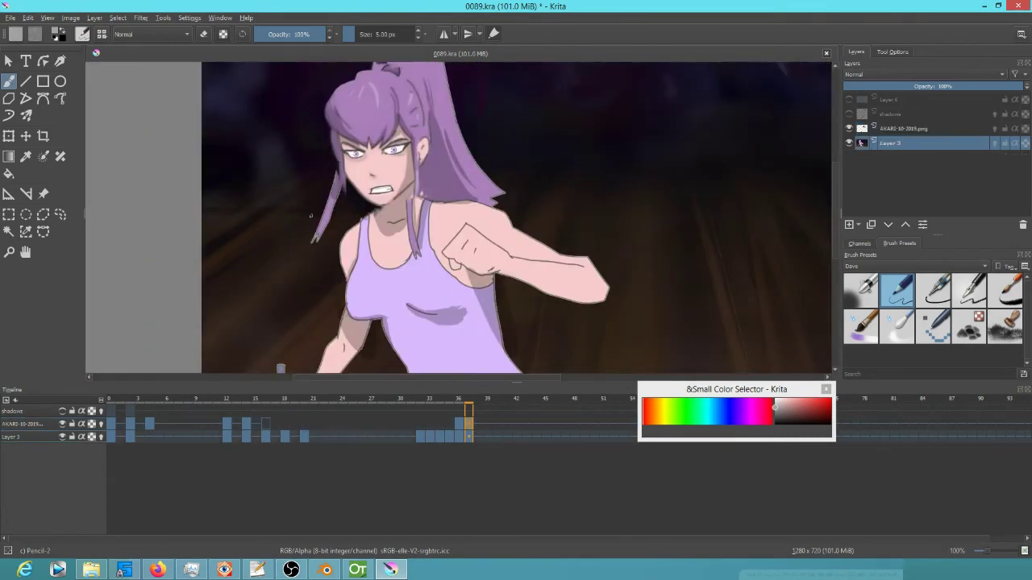
Step: Reshape the loose hair strand beside the face on Layer 3 at frame 37 with the Liquify transform so it hangs closer to the neck
key(ctrl+t)
click(893, 51)
mouse_move(303, 213)
mouse_down()
mouse_move(292, 236)
mouse_move(212, 299)
mouse_up()
click(507, 424)
click(465, 438)
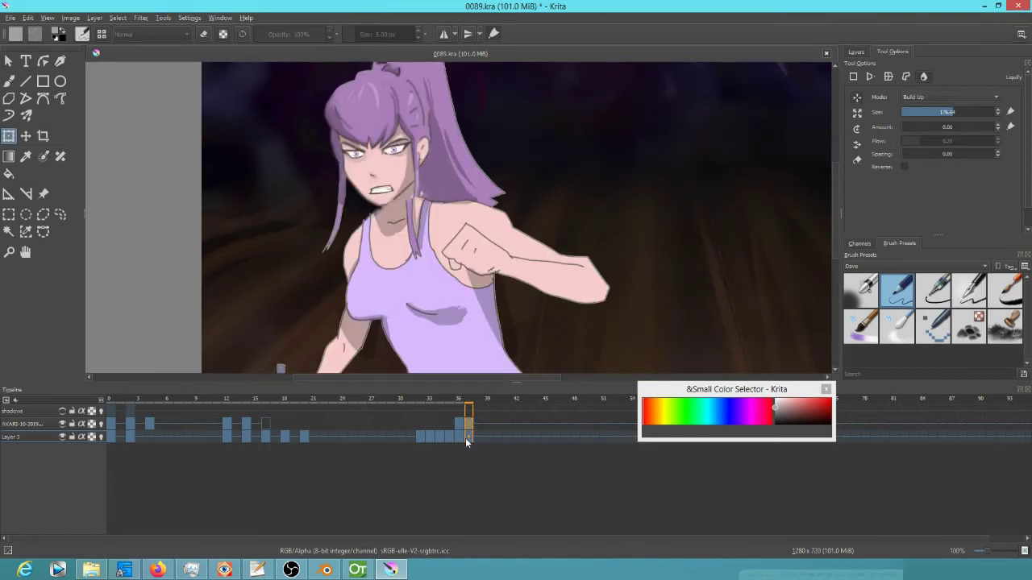
Step: Preview frames 37 and 38 to check the reshaped hair strand against the whole pose
key(b)
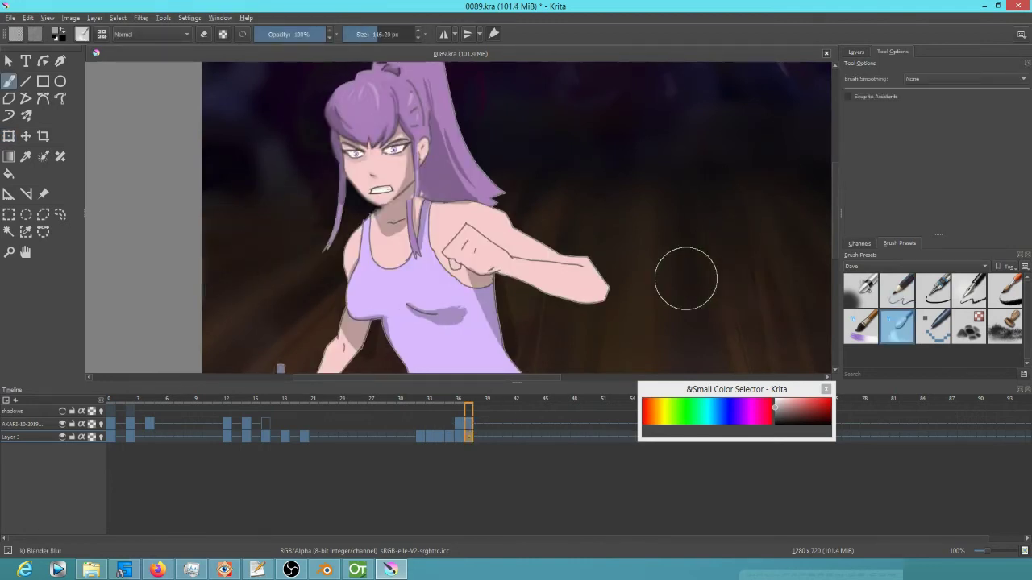
scroll(686, 279, down, 1)
key(space)
drag(519, 265, 533, 295)
key(space)
click(478, 424)
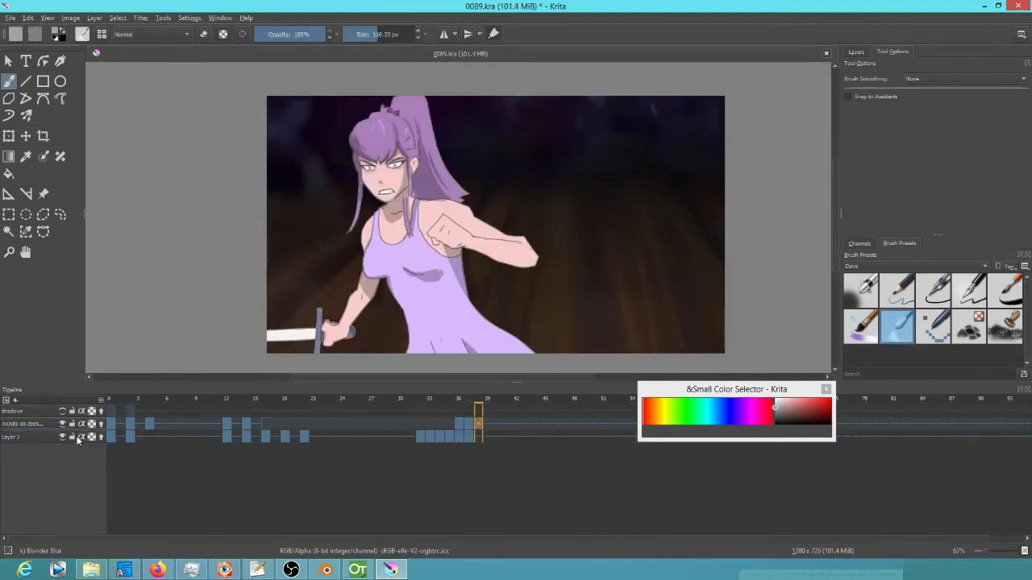
Step: Paint out the hanging end of the hair strand beside the face on frame 37 with dark background colour and the Airbrush Soft brush
scroll(341, 176, up, 2)
click(468, 437)
ctrl+click(348, 306)
key(slash)
drag(355, 278, 202, 278)
drag(365, 283, 345, 302)
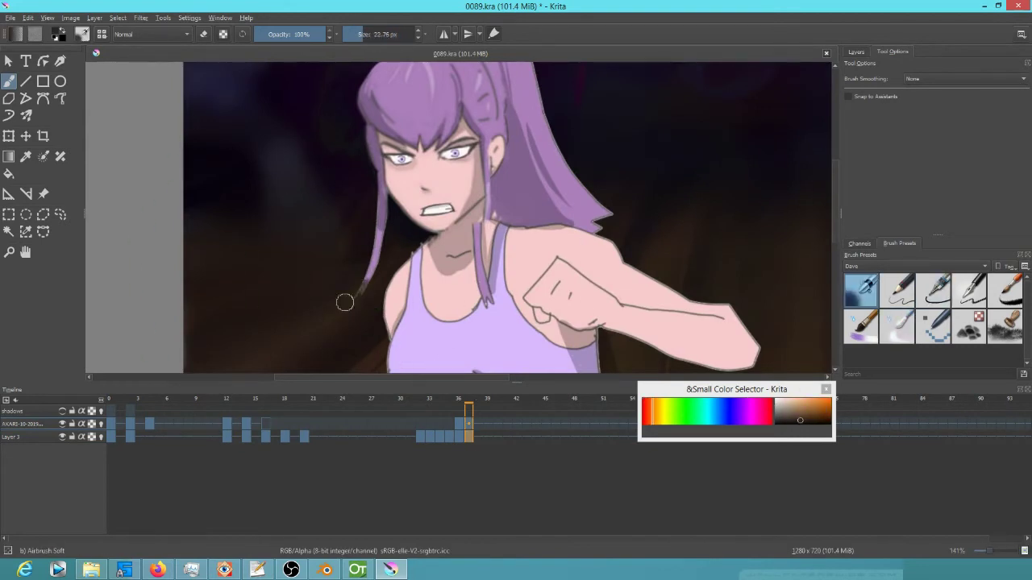
key(slash)
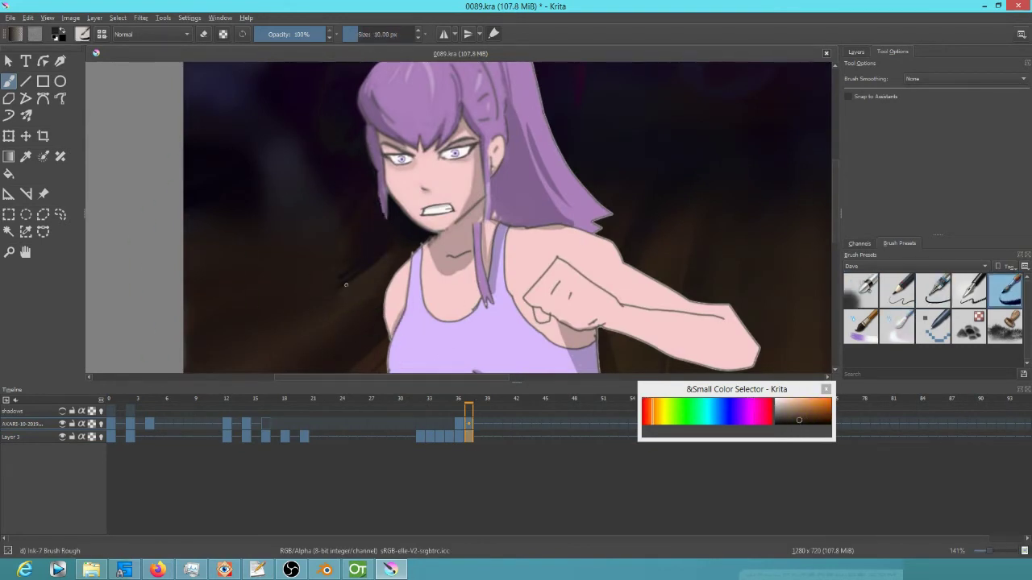
Step: Touch up the dark background along the chin, neck and shoulder outline on frame 37 with the Wet Textured Soft brush at 3.83 px
key(slash)
drag(397, 271, 419, 145)
drag(493, 211, 403, 211)
ctrl+click(487, 168)
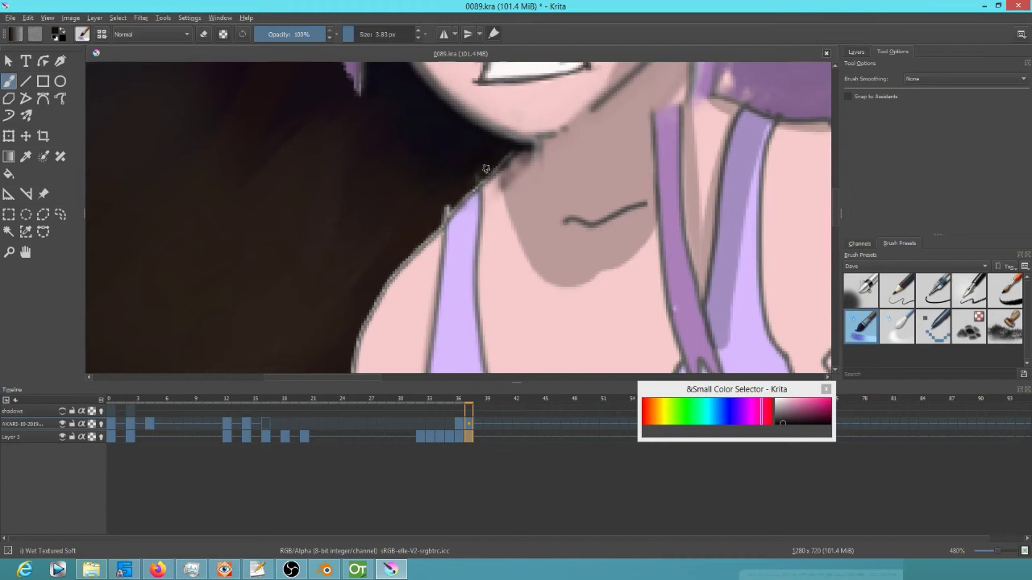
drag(497, 186, 812, 269)
key(slash)
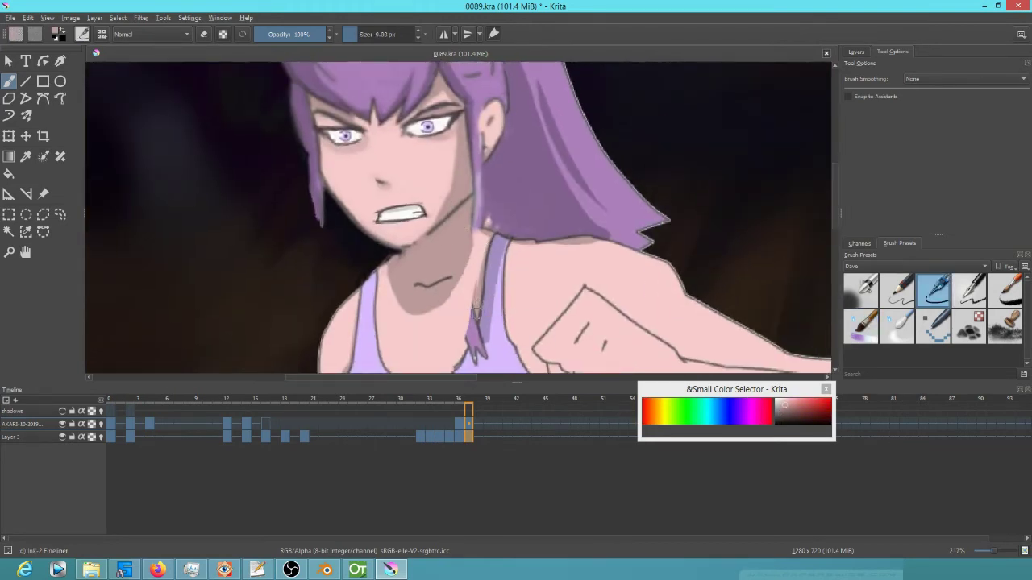
Step: Paint over the hair lock across the chest and dress strap on frame 37 with matching skin and strap colours using Ink-2 Fineliner
drag(456, 363, 382, 298)
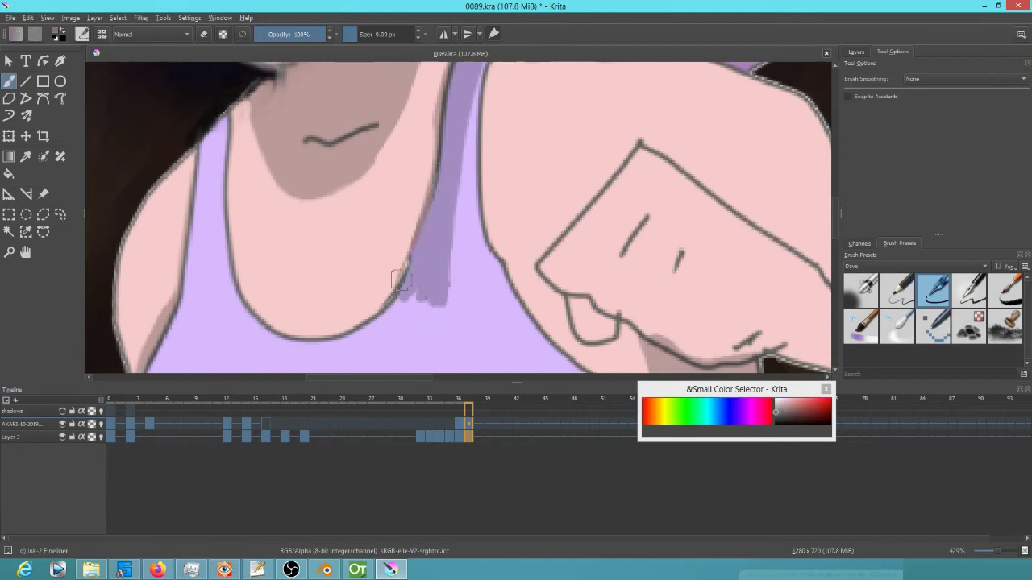
ctrl+click(466, 155)
mouse_move(453, 190)
mouse_down()
mouse_move(438, 227)
mouse_move(434, 300)
mouse_up()
drag(434, 242, 393, 177)
drag(498, 178, 471, 266)
Step: Trim the flared outer part of the ponytail on frame 37 with dark background colour and the Wet Textured Soft brush
ctrl+click(476, 201)
key(slash)
mouse_move(447, 144)
mouse_down()
mouse_move(495, 295)
mouse_move(540, 299)
mouse_up()
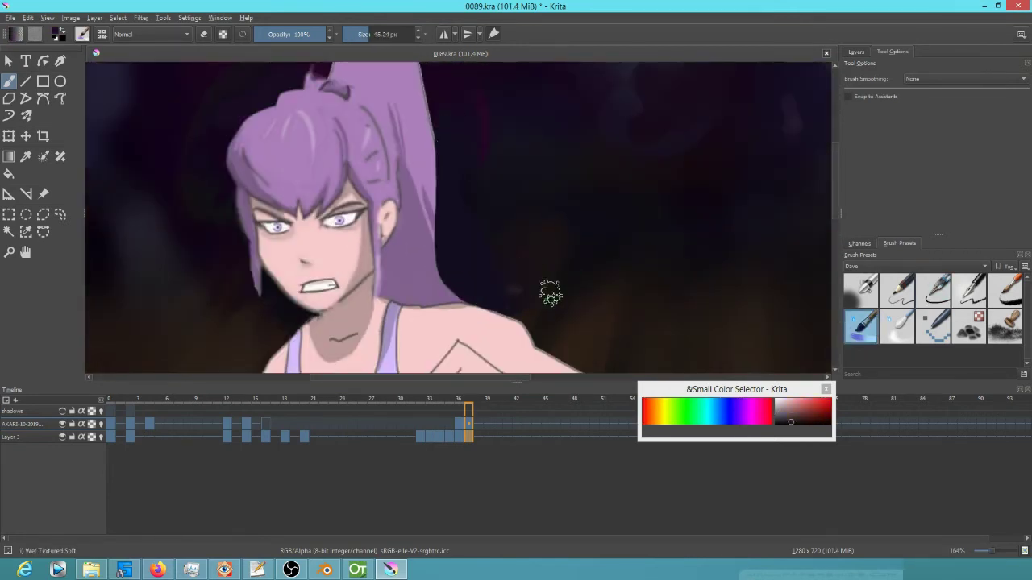
key(minus)
key(minus)
key(minus)
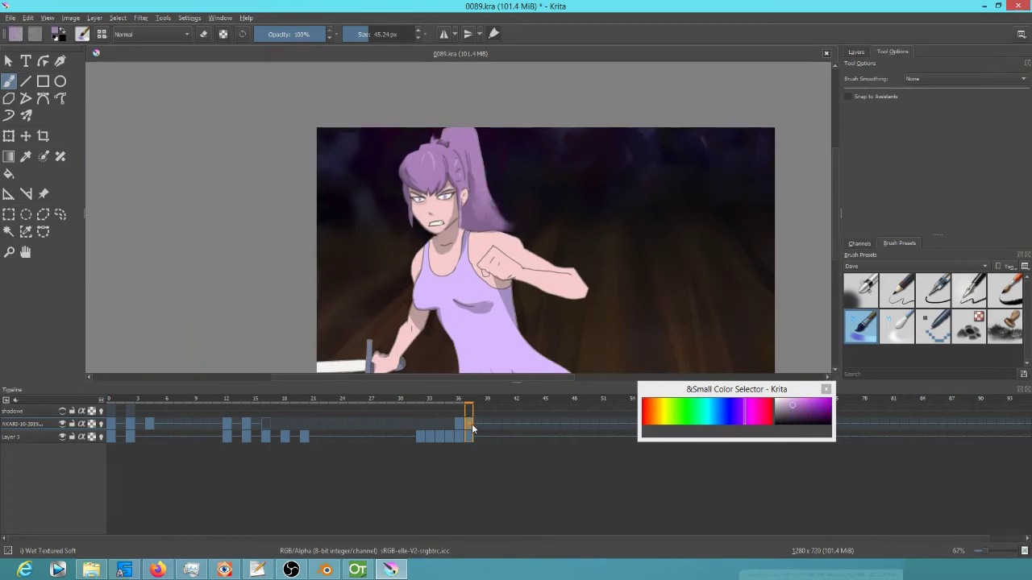
Step: Hide the AKARI-10-2019.png layer, paint dark background over the old ponytail and side strand on Layer 3 at frame 37, and show the layer again
click(469, 424)
key(Page_Down)
key(plus)
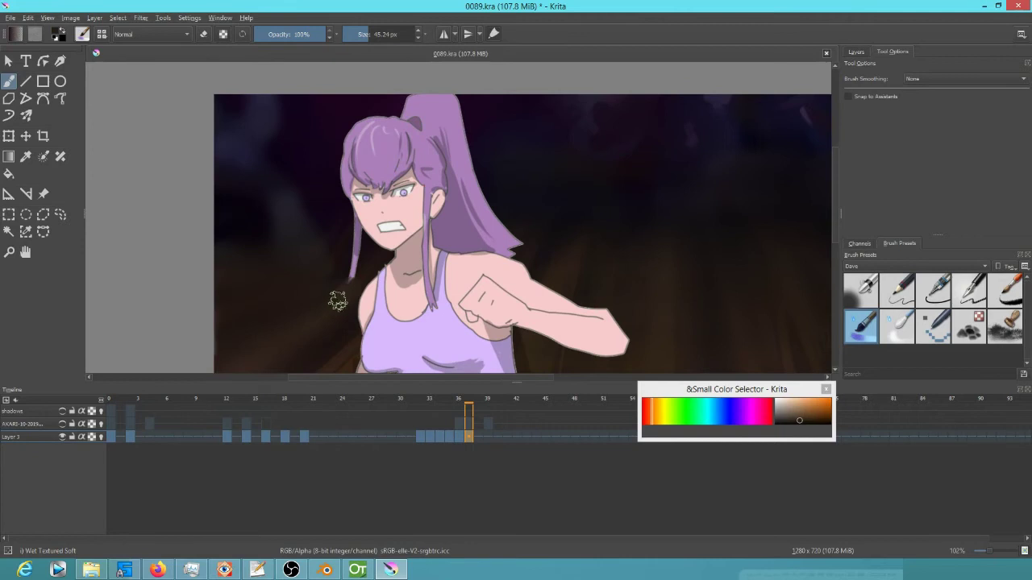
ctrl+click(559, 167)
mouse_move(475, 147)
mouse_down()
mouse_move(505, 240)
mouse_move(463, 198)
mouse_move(488, 235)
mouse_up()
ctrl+click(507, 153)
mouse_move(425, 131)
mouse_down()
mouse_move(476, 129)
mouse_move(497, 194)
mouse_up()
ctrl+click(601, 274)
ctrl+click(361, 267)
drag(382, 266, 371, 293)
click(62, 424)
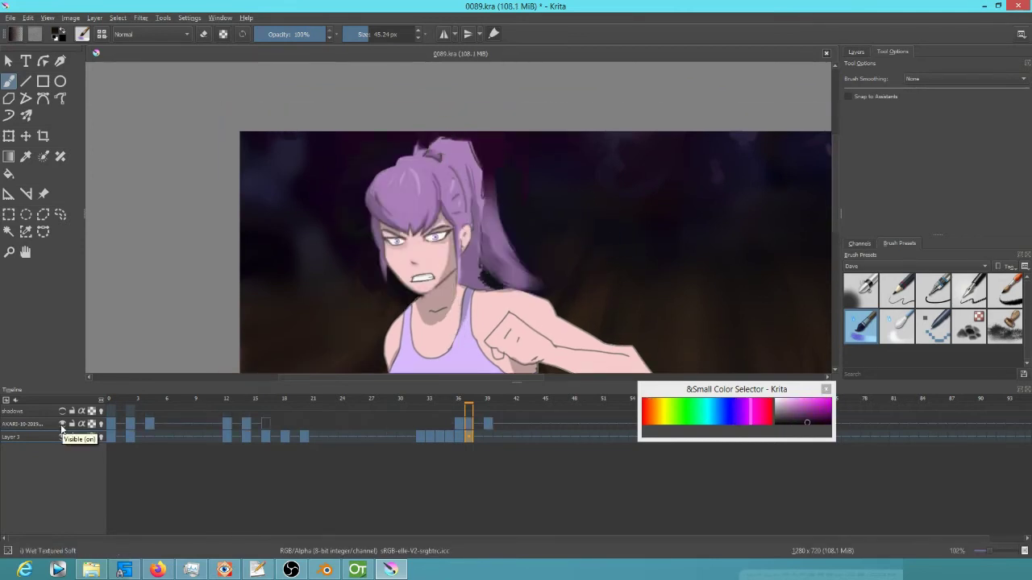
Step: Choose the Pencil-2 brush for frame 37 of the AKARI-10-2019.png layer and save the document
click(468, 423)
click(932, 291)
click(897, 291)
key(ctrl+s)
scroll(559, 276, down, 2)
click(62, 437)
scroll(462, 274, up, 3)
Step: Draw a thin strand of hair beside the face on frame 37 in purple picked from the existing hair
click(856, 52)
click(849, 128)
click(849, 143)
ctrl+click(409, 229)
drag(426, 266, 422, 214)
Step: Add longer purple strokes to the side hair strand on the AKARI-10-2019.png layer at frame 37 with Pencil-2 at 8.70 px
click(896, 327)
click(849, 128)
click(900, 128)
click(849, 142)
click(848, 143)
click(897, 291)
ctrl+click(424, 214)
drag(425, 223, 426, 255)
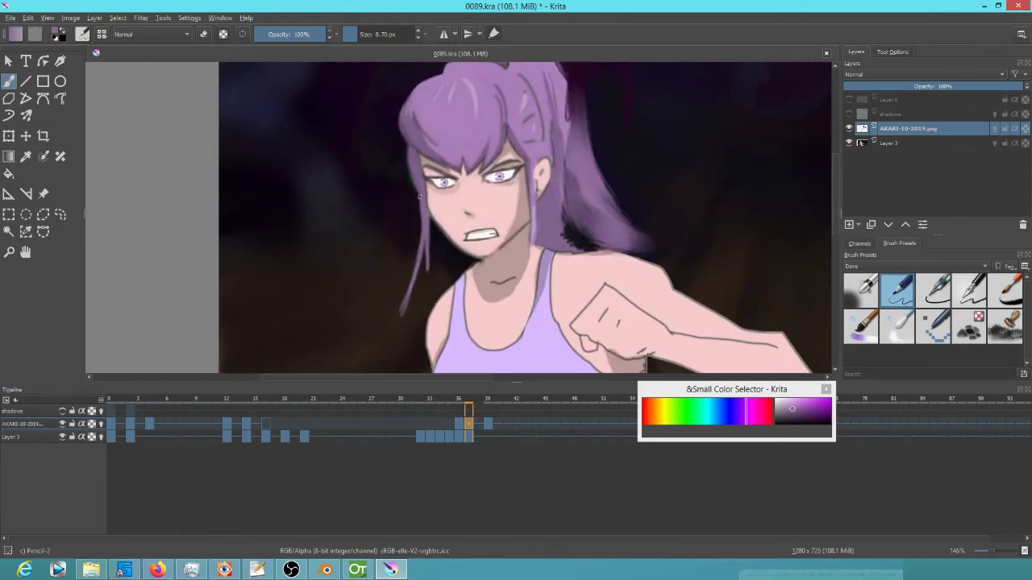
Step: Paint longer purple side hair strands beside the face and over the shoulder strap on frame 37 of the AKARI-10-2019.png layer
key(period)
drag(425, 218, 430, 334)
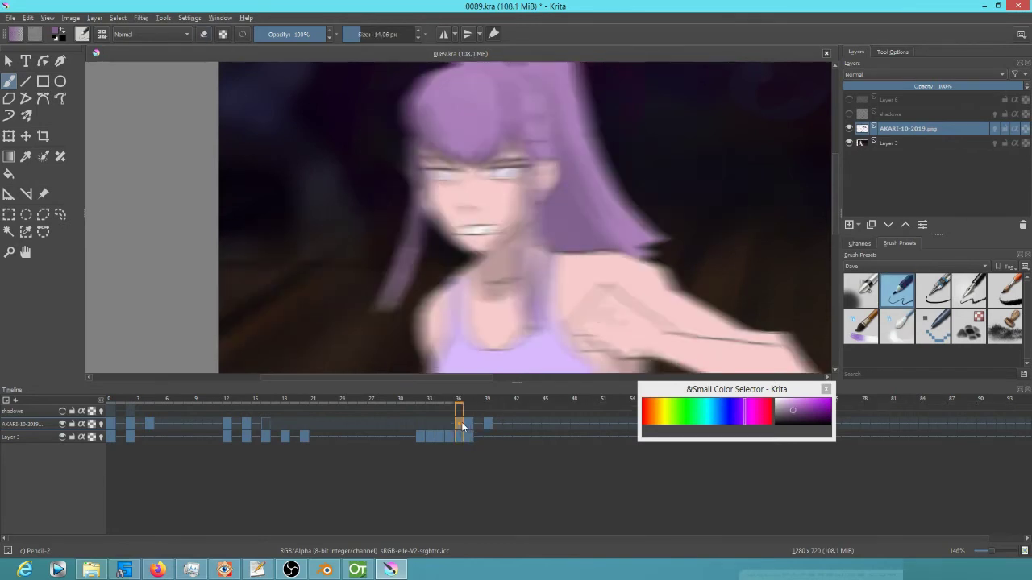
drag(531, 348, 534, 227)
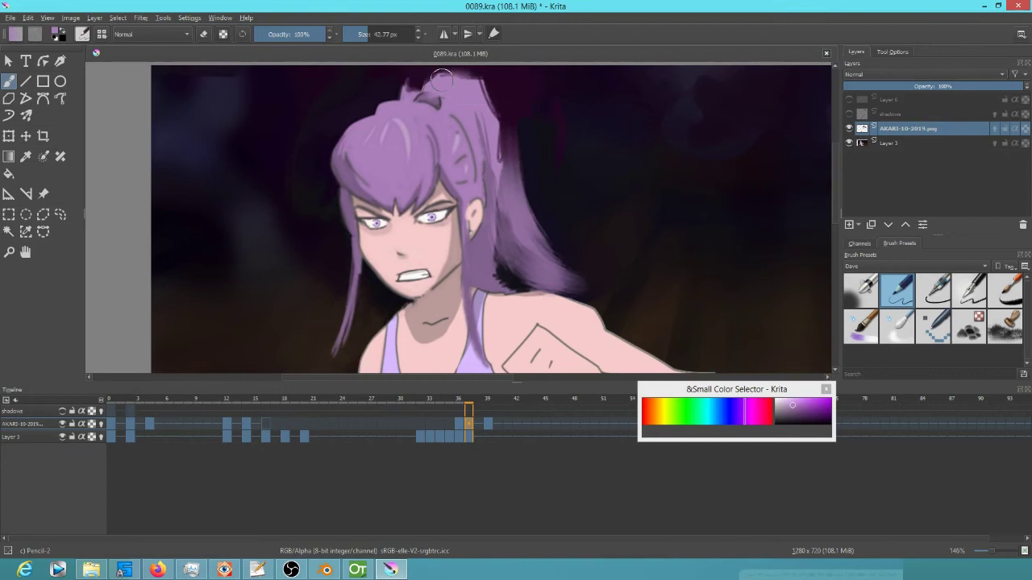
Step: Reshape the ponytail on frame 39 into a straighter fall with the Wet Textured Soft brush and trim the tufts above the head
click(861, 327)
drag(477, 101, 514, 80)
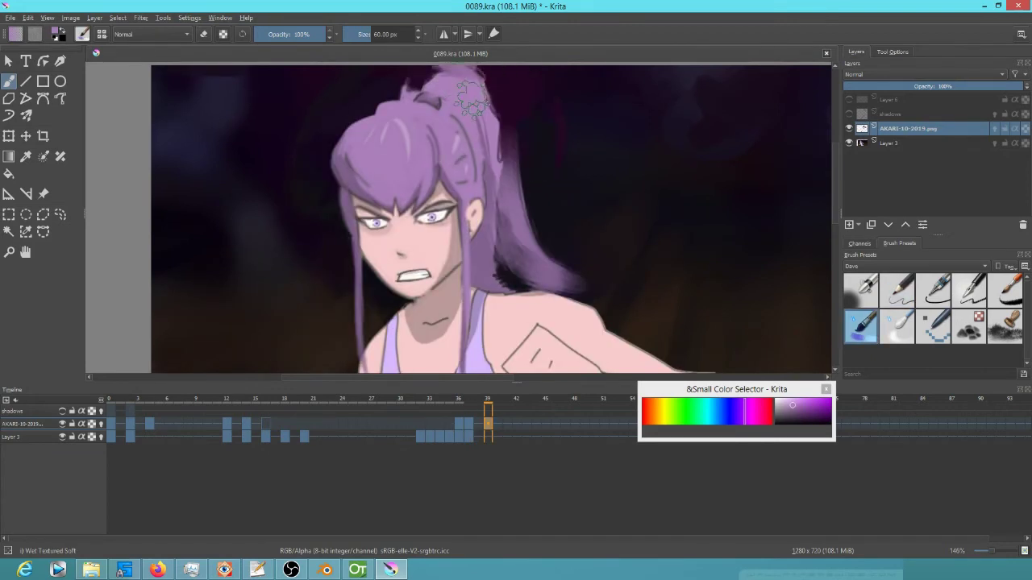
key(e)
drag(527, 128, 523, 210)
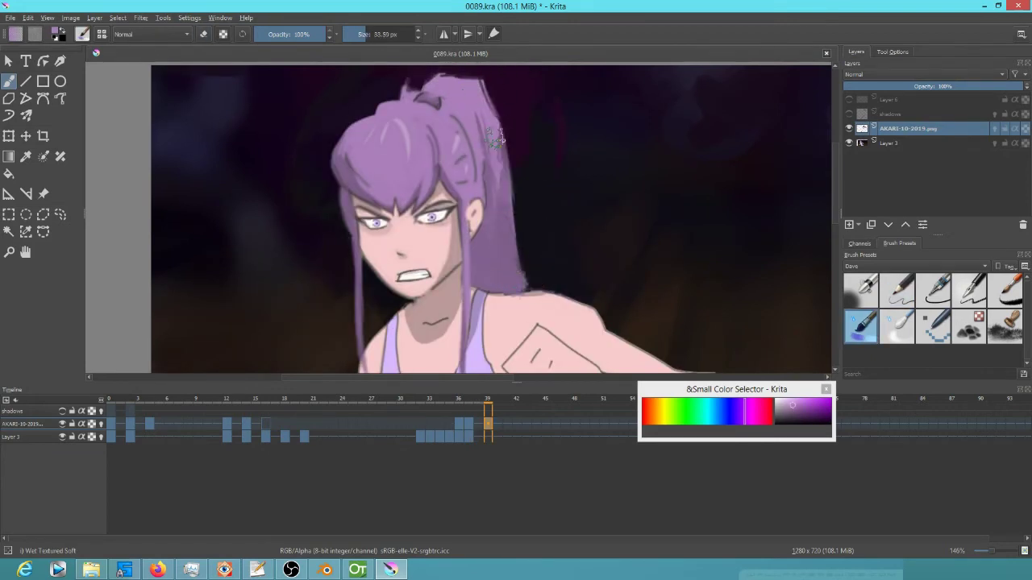
scroll(425, 121, up, 2)
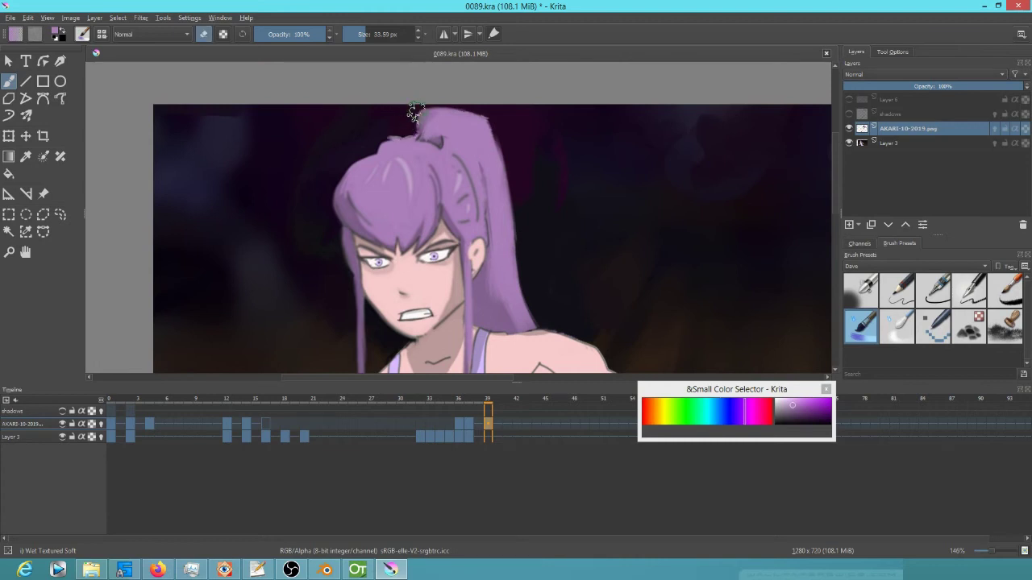
key(e)
ctrl+click(379, 129)
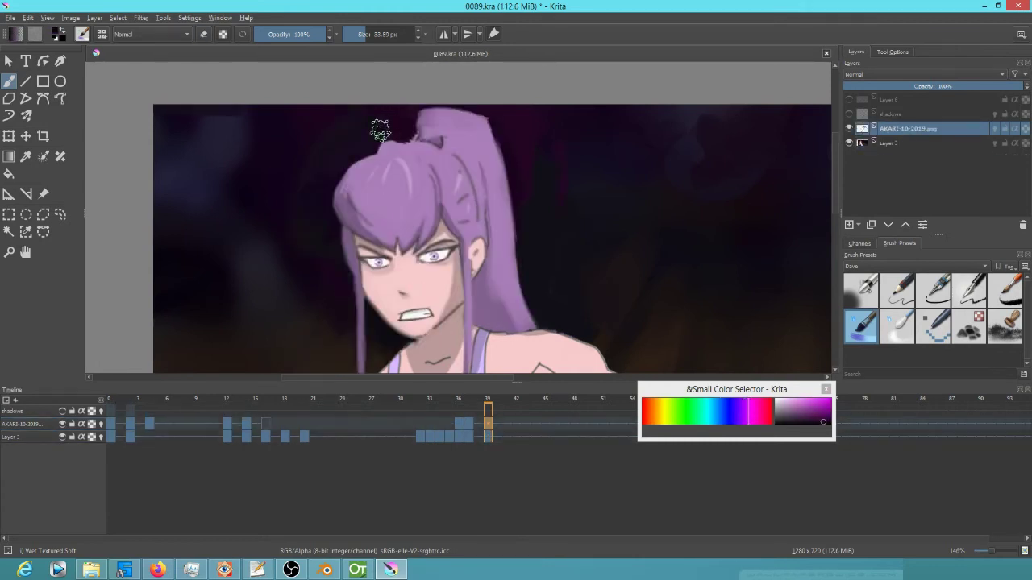
Step: Paste the selected mouth onto a separate mouth layer and cover the original on frame 39 with skin colour using Ink-2 Fineliner
click(936, 290)
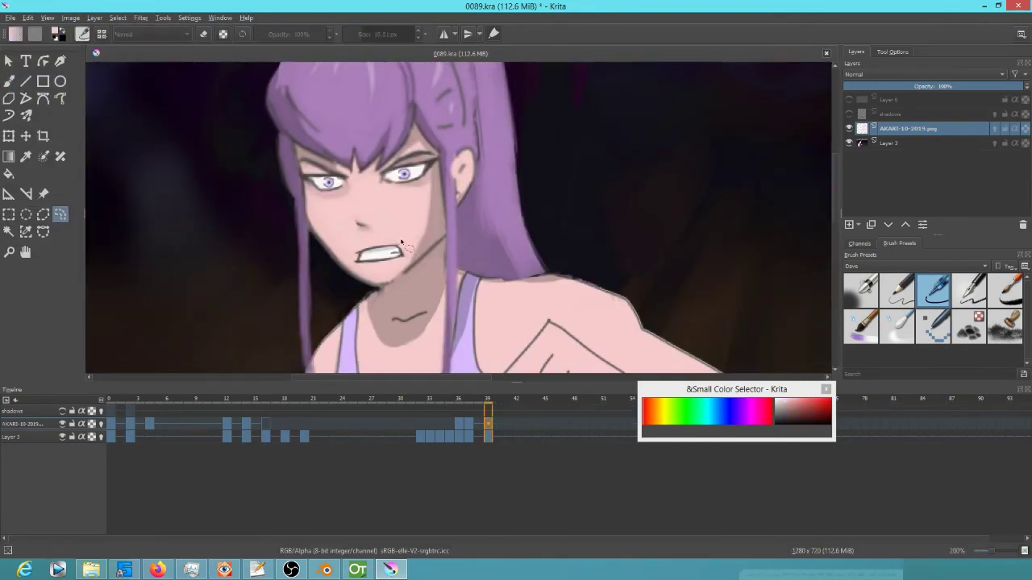
key(ctrl+v)
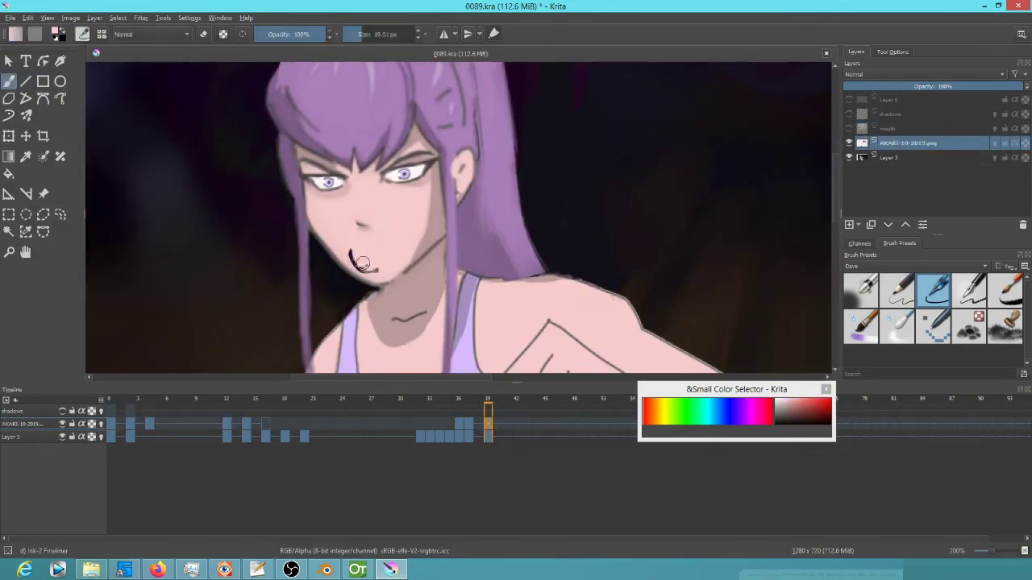
key(ctrl+z)
Step: Show the mouth layer at frame 37 and fit its mouth over the face
click(470, 436)
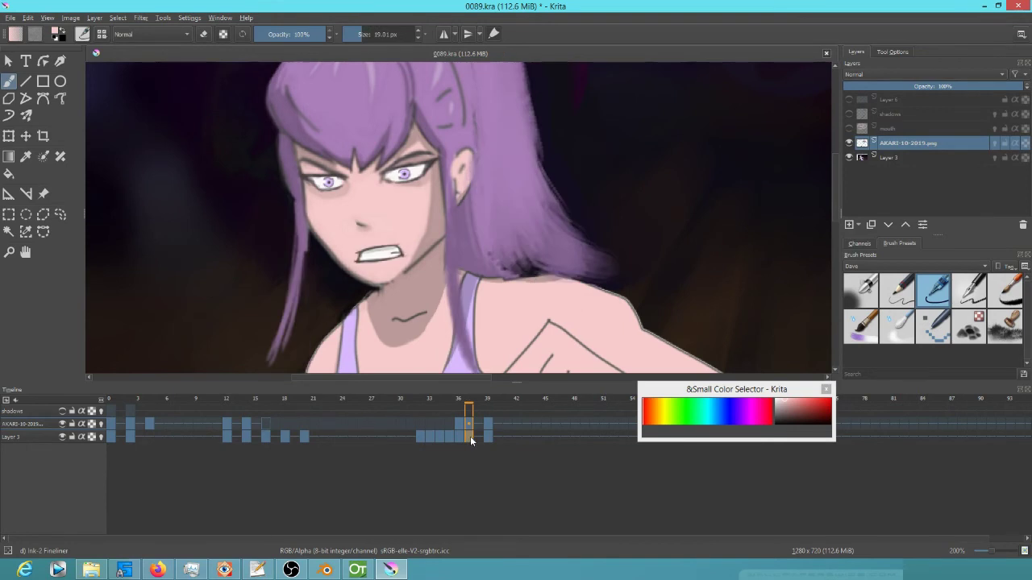
click(490, 438)
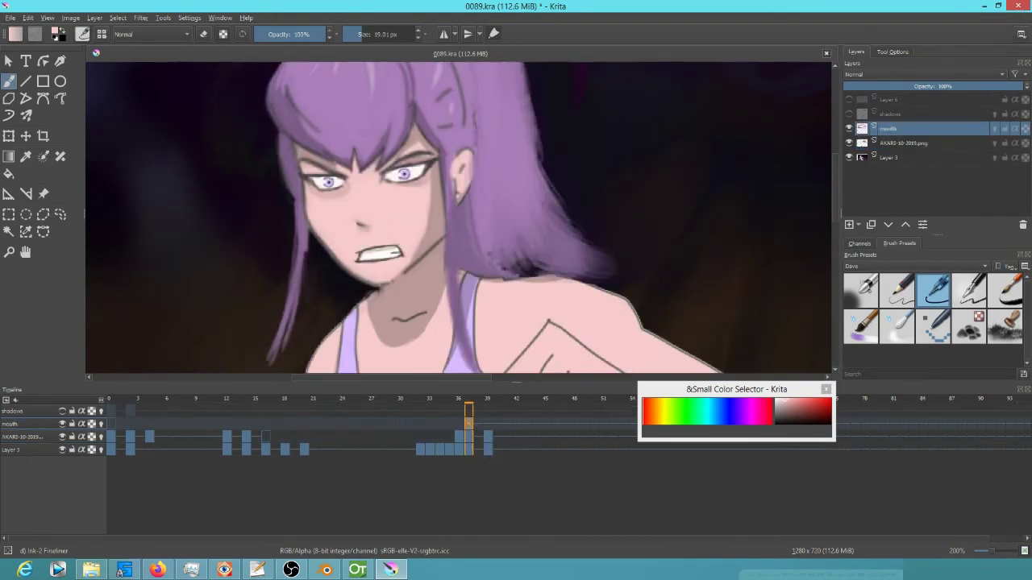
key(ctrl+t)
scroll(404, 231, up, 1)
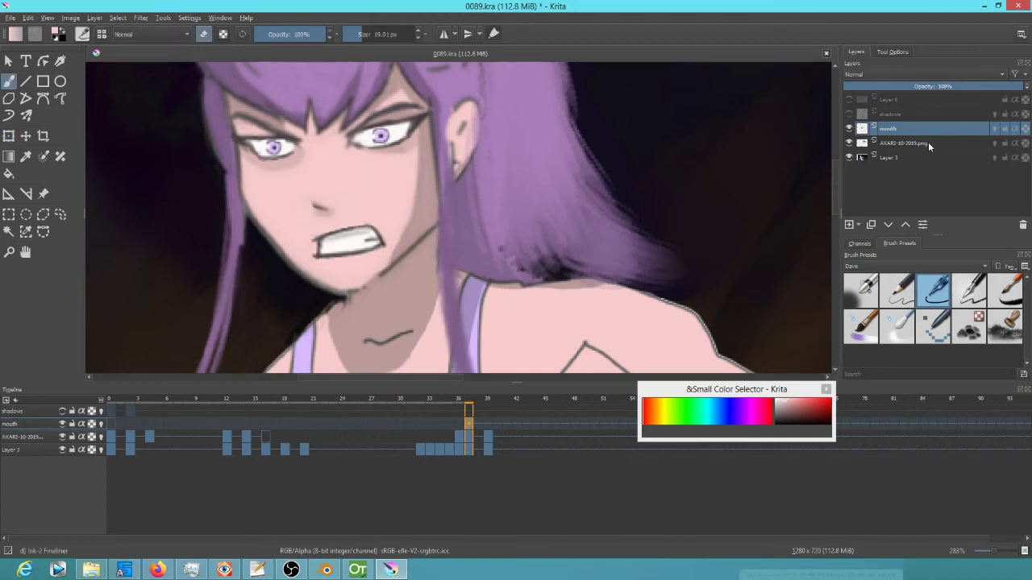
Step: Touch up the chin line on frame 37 of the AKARI-10-2019.png layer with Ink-2 Fineliner at 6.00 px
click(469, 436)
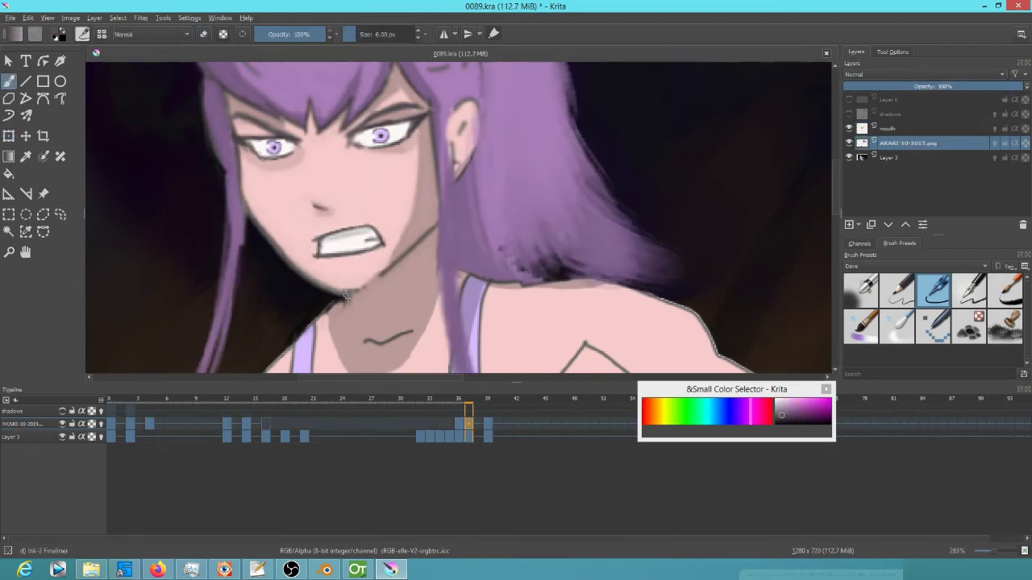
click(488, 424)
key(space)
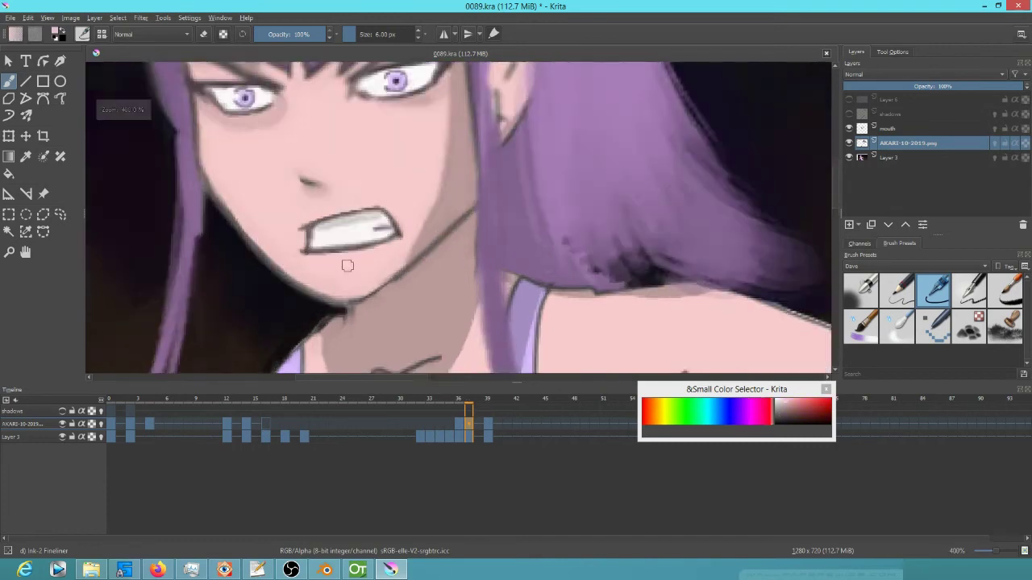
key(1)
Step: Advance to frame 41 and add a keyframe there on the AKARI-10-2019.png layer
key(space)
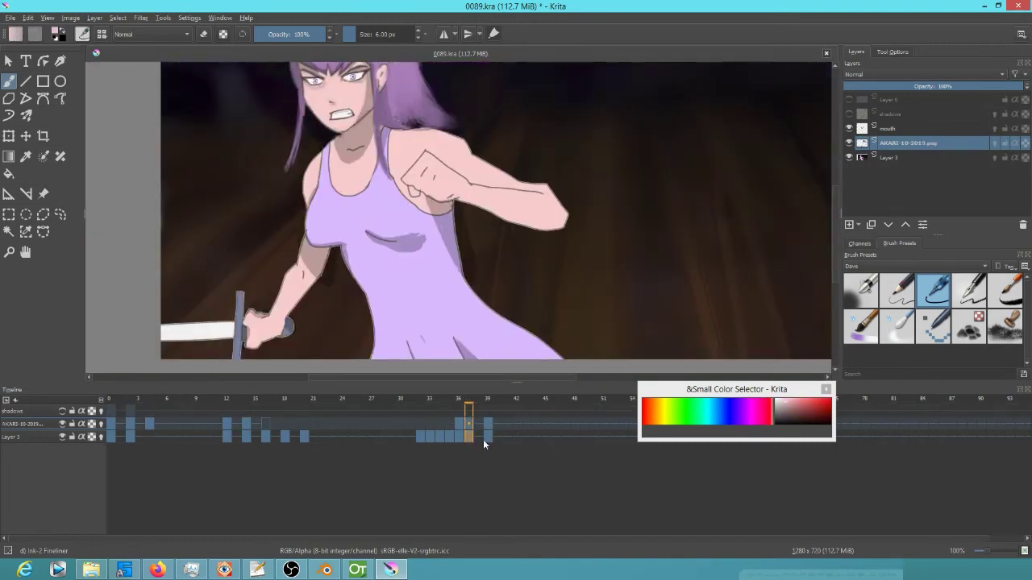
key(bracketright)
key(bracketright)
key(bracketright)
key(bracketright)
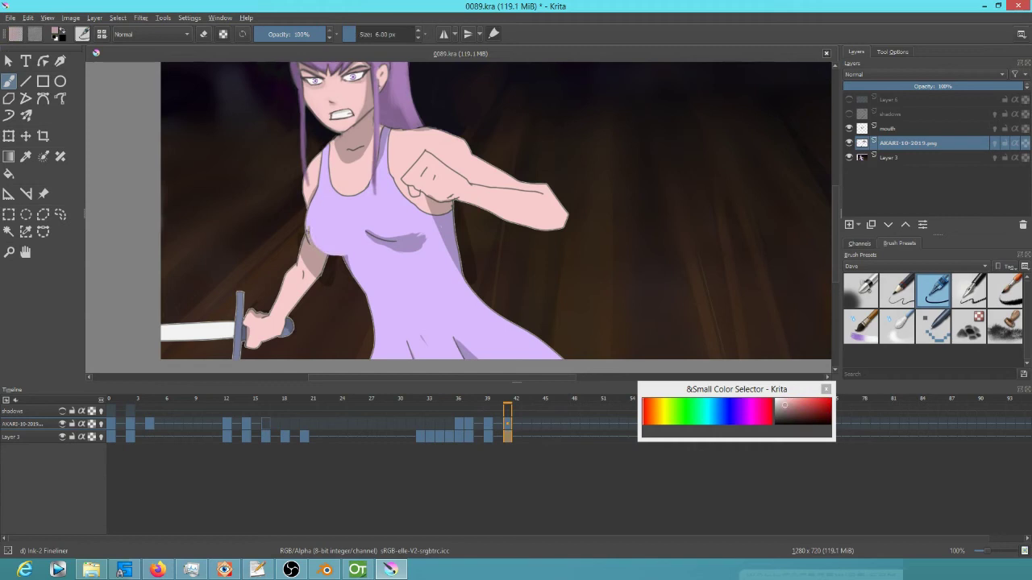
Step: Sample the dress's lilac and compare the character's torso on frames 37 and 39 with earlier frames of the shot
ctrl+click(325, 233)
click(362, 436)
click(227, 437)
scroll(351, 248, down, 3)
click(469, 431)
click(488, 434)
click(468, 434)
scroll(342, 258, up, 3)
scroll(387, 233, up, 1)
Step: Adjust the dress's chest contour on Layer 3 at frame 37 with the Liquify transform in Build Up mode
key(ctrl+t)
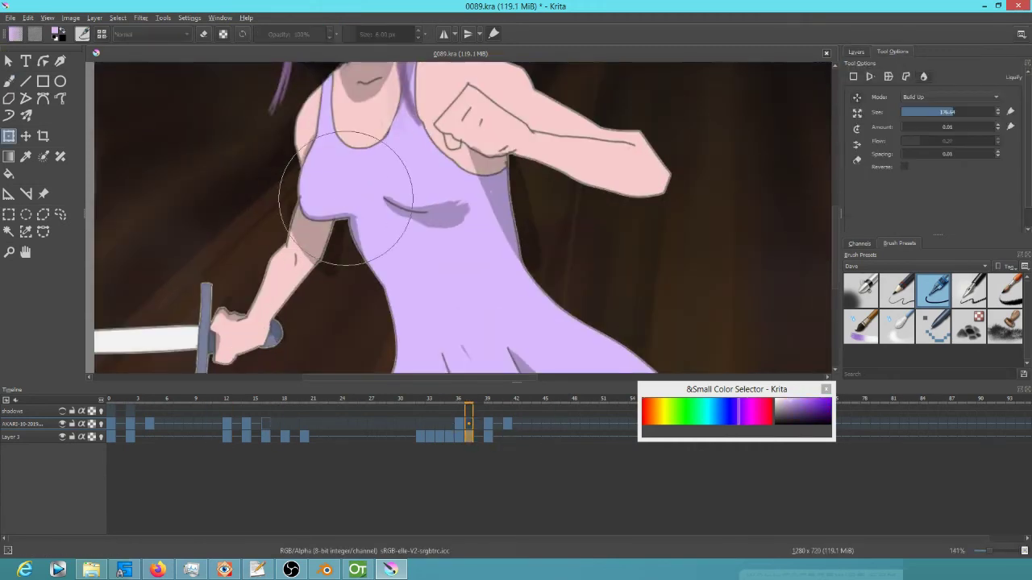
key(Escape)
click(488, 437)
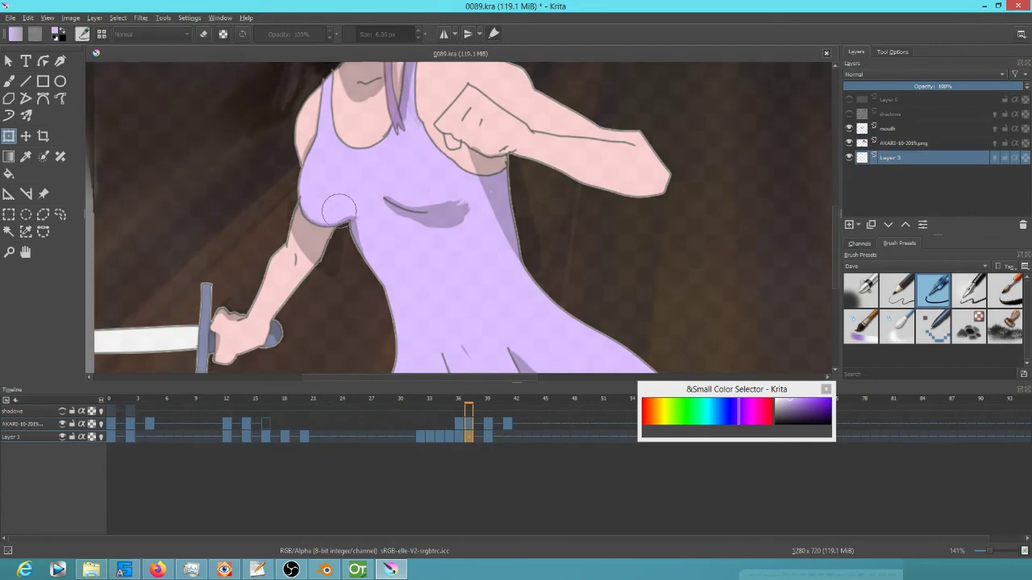
Step: Try to redraw the dress's side and chest outline at frame 39 with a dark line
key(b)
scroll(341, 219, up, 4)
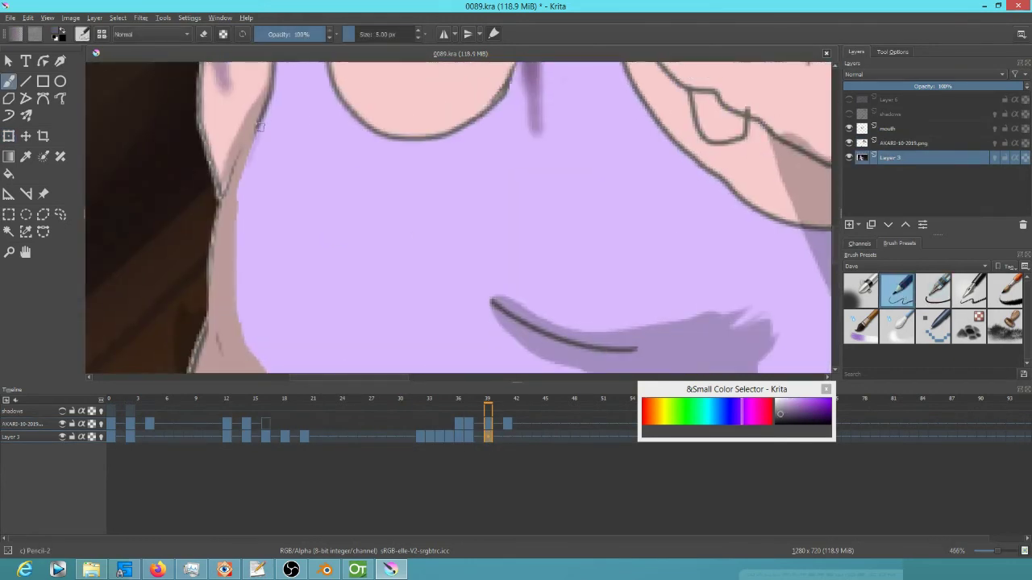
scroll(235, 216, down, 3)
click(907, 143)
click(848, 157)
click(898, 290)
click(931, 293)
drag(288, 145, 379, 272)
Step: Hide the mouth and AKARI-10-2019.png layers and make Layer 3 active at frame 39
scroll(413, 145, down, 4)
click(849, 157)
click(849, 143)
click(849, 129)
click(890, 157)
scroll(454, 215, up, 3)
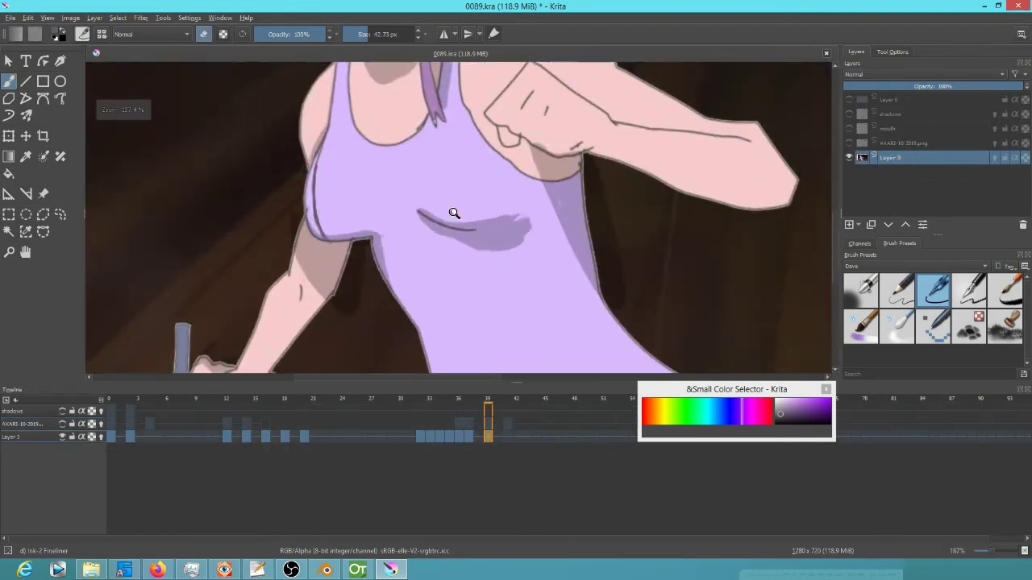
Step: Paint over the old head and ponytail on Layer 3 at frame 37 with a dark colour picked from the background
click(516, 405)
scroll(401, 272, down, 3)
key(Left)
key(Left)
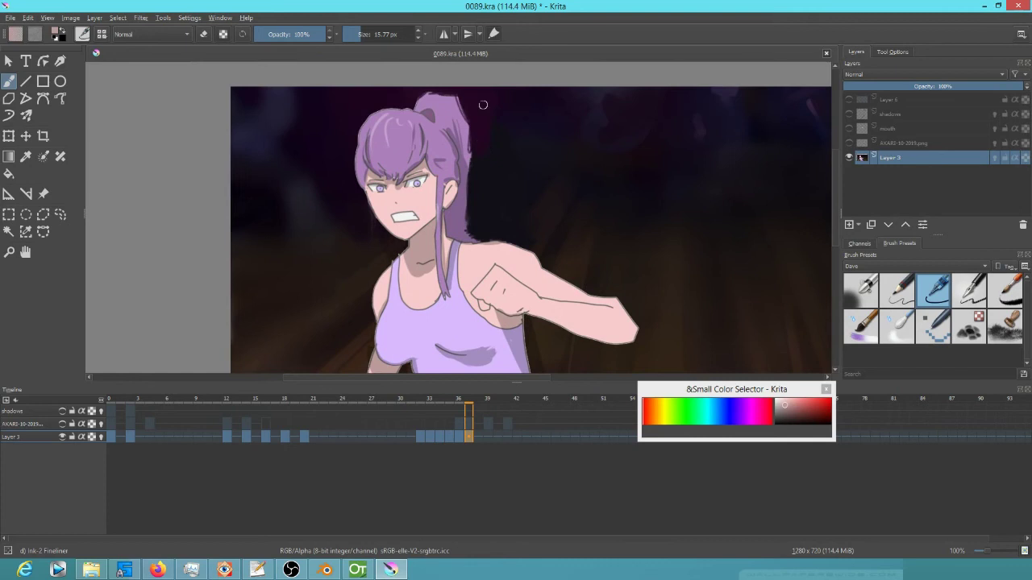
ctrl+click(491, 187)
key(])
key(])
key(])
mouse_move(491, 187)
mouse_down()
mouse_move(398, 106)
mouse_move(362, 172)
mouse_up()
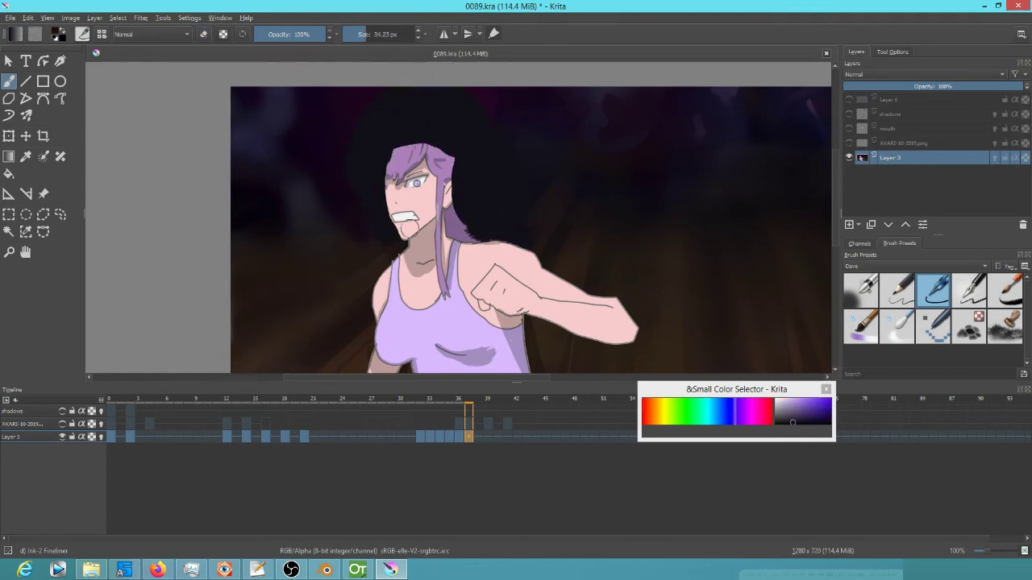
Step: Reshape the dress's chest contour on Layer 3 at frame 39 with the Liquify transform
key(Right)
key(Right)
scroll(323, 292, up, 3)
key(ctrl+t)
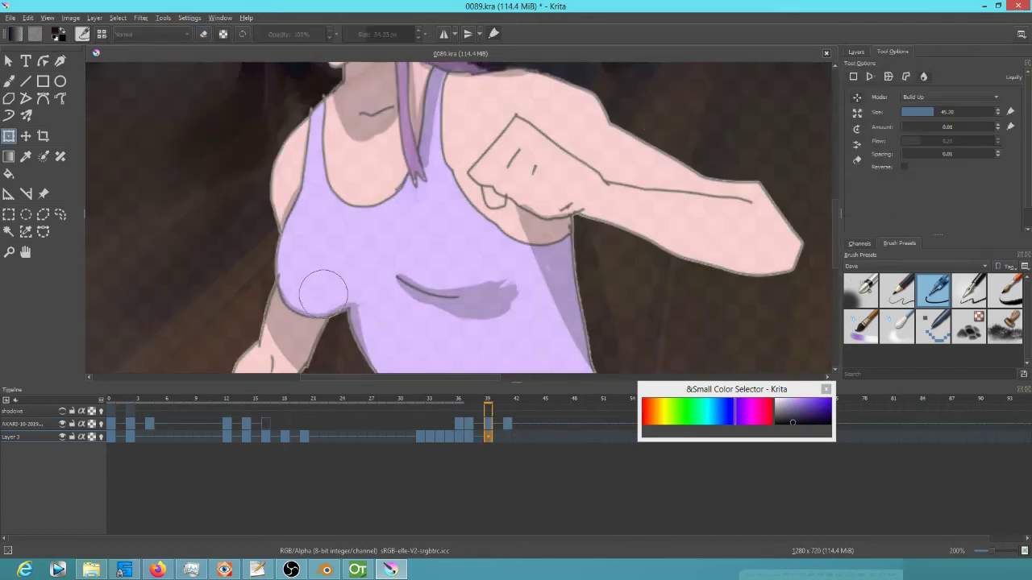
scroll(289, 253, down, 3)
Step: Remove the extra keyframe at frame 41 from the AKARI-10-2019.png layer
click(509, 430)
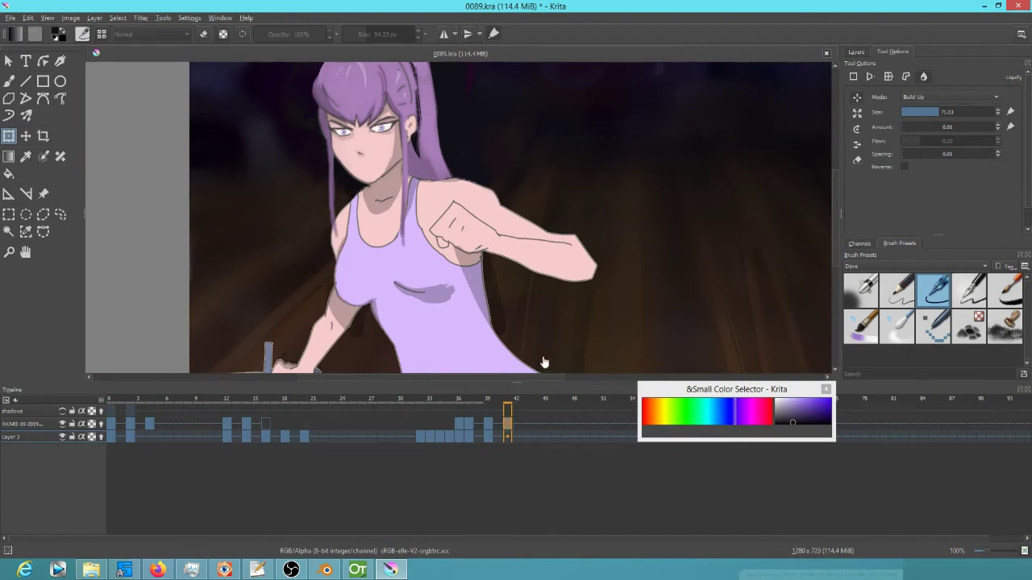
scroll(403, 355, down, 3)
click(488, 436)
Step: Refine the chest contour on Layer 3 at frame 37 with a smaller Liquify brush and check the motion up to frame 38
key(Left)
key(Left)
key(Left)
scroll(379, 245, up, 4)
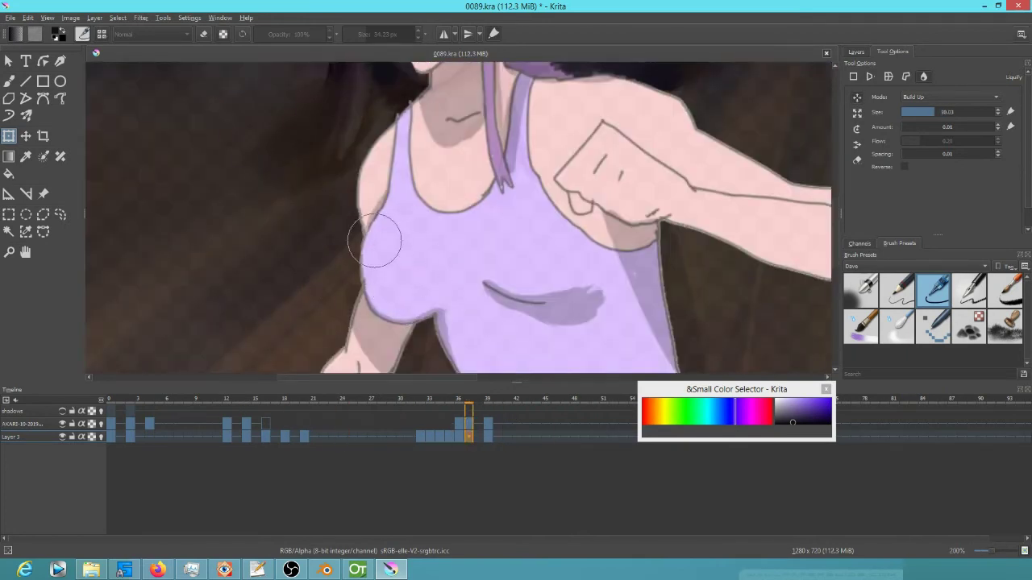
scroll(379, 246, down, 4)
click(392, 437)
click(469, 437)
click(479, 437)
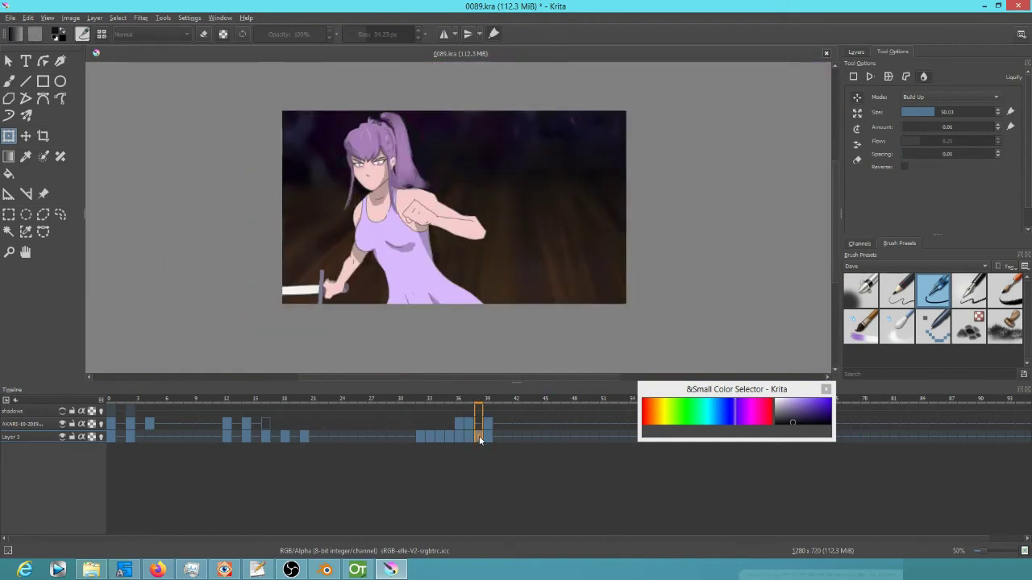
Step: Fill the ponytail and topknot on frame 37 of the AKARI-10-2019.png layer with light purple using Ink-2 Fineliner at 34.23 px
scroll(452, 242, up, 2)
click(856, 51)
key(Left)
click(903, 143)
key(b)
scroll(461, 278, up, 3)
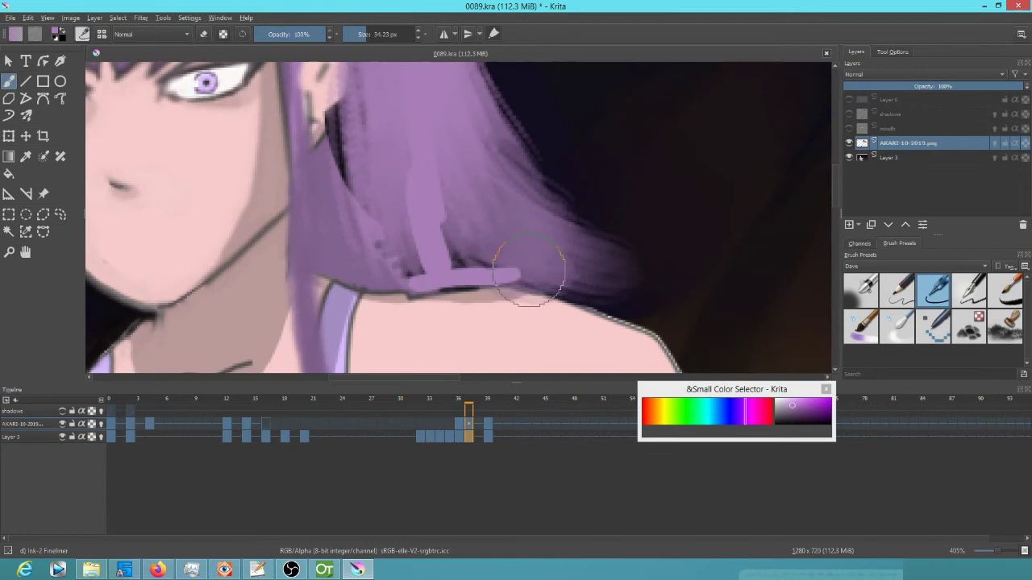
scroll(362, 149, down, 4)
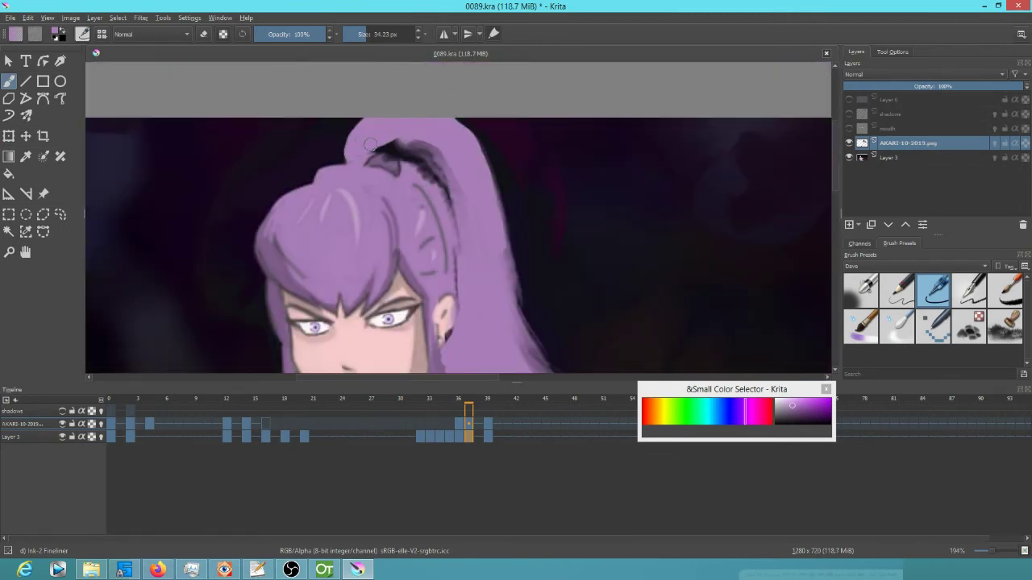
Step: Close the dark gap behind the head on frame 39 by painting the ponytail and topknot solid light purple
scroll(456, 156, down, 2)
key(Right)
key(Right)
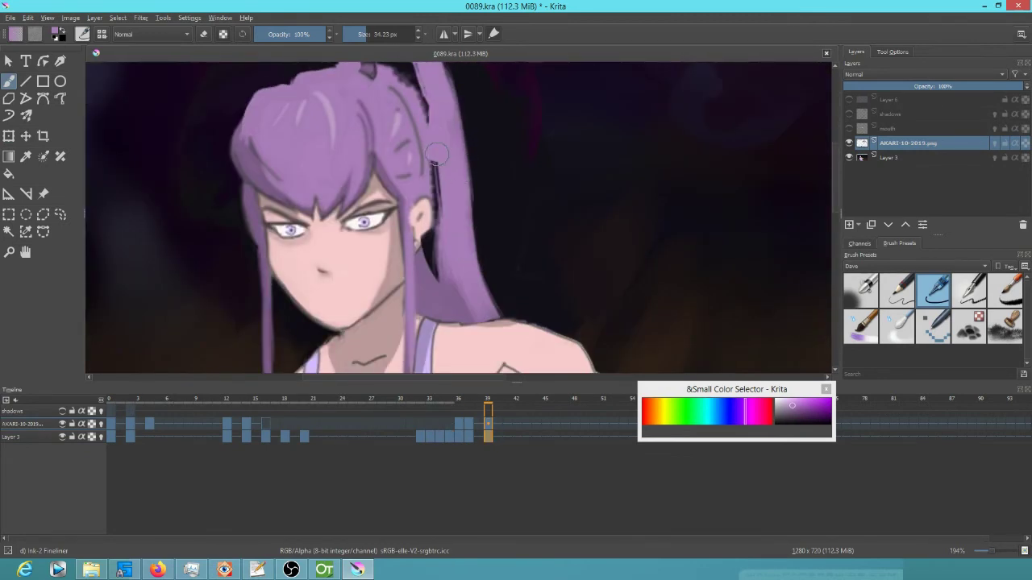
scroll(387, 141, up, 2)
drag(443, 182, 399, 170)
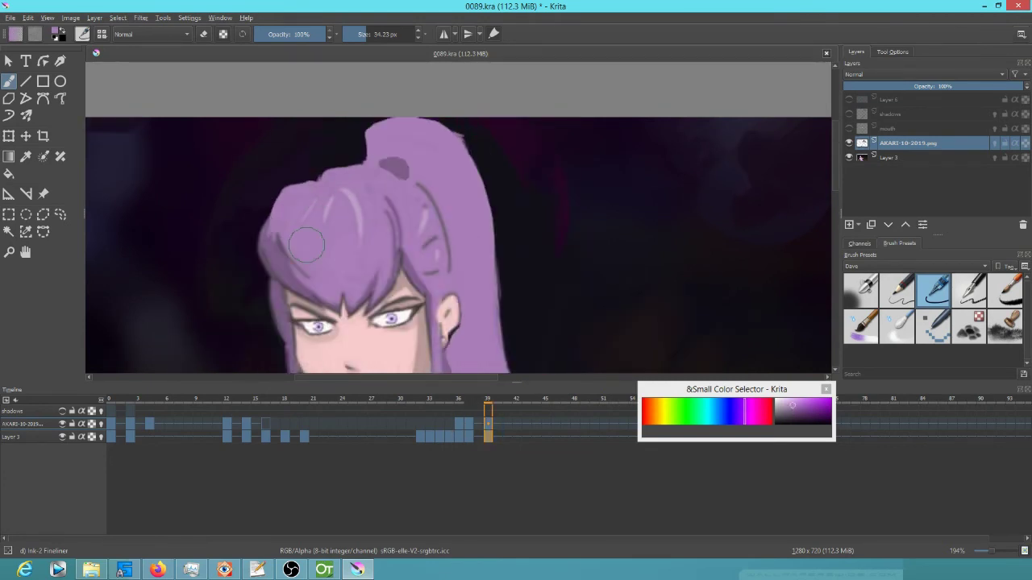
key(1)
scroll(429, 98, up, 1)
key(e)
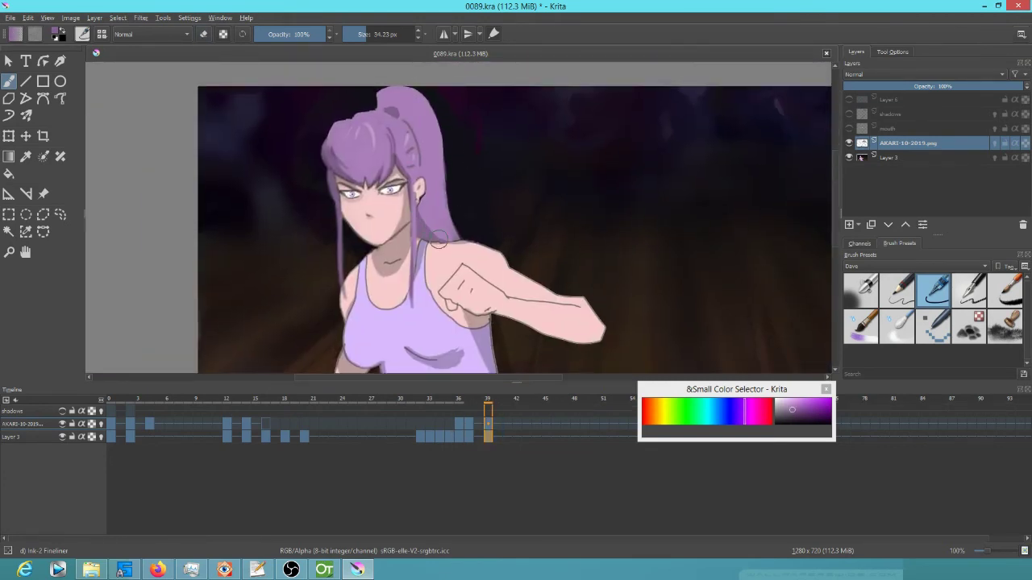
Step: Fill the lower ponytail above the shoulder on frame 37 with purple picked from the hair, adding strands against its shaded part
scroll(525, 159, up, 5)
key(Left)
key(Left)
key(Left)
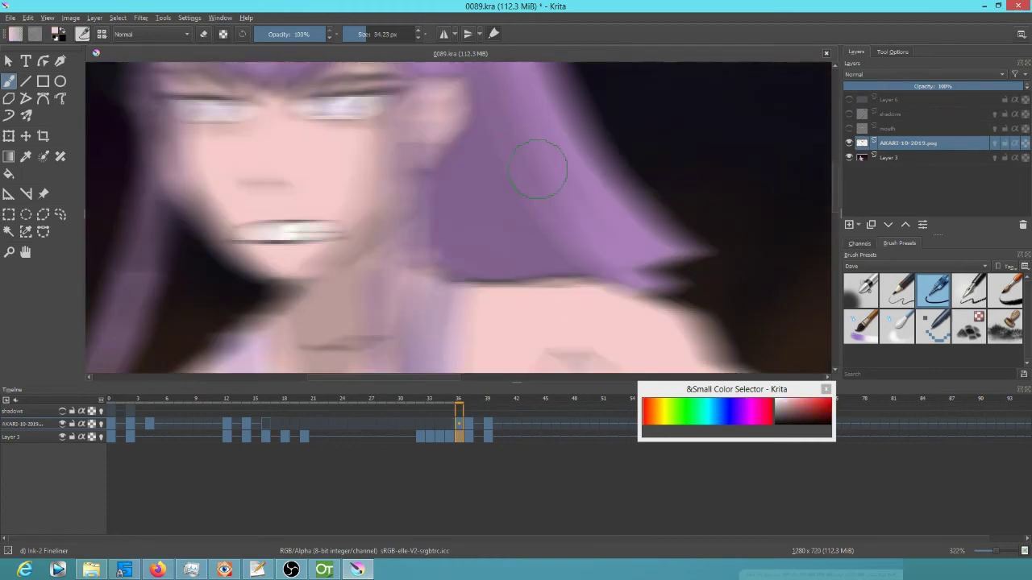
key(Right)
ctrl+click(494, 259)
drag(495, 275, 521, 279)
drag(522, 274, 474, 274)
drag(498, 216, 526, 275)
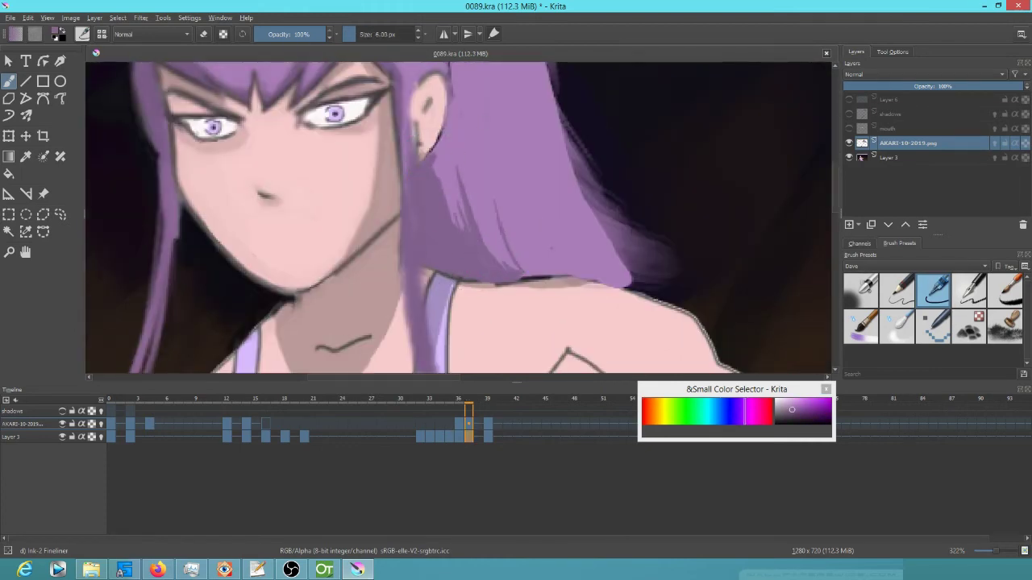
Step: Erase the stray wisps along the ponytail's outer edge on frame 37 at 15.80 px and compare with frame 39
scroll(538, 272, down, 2)
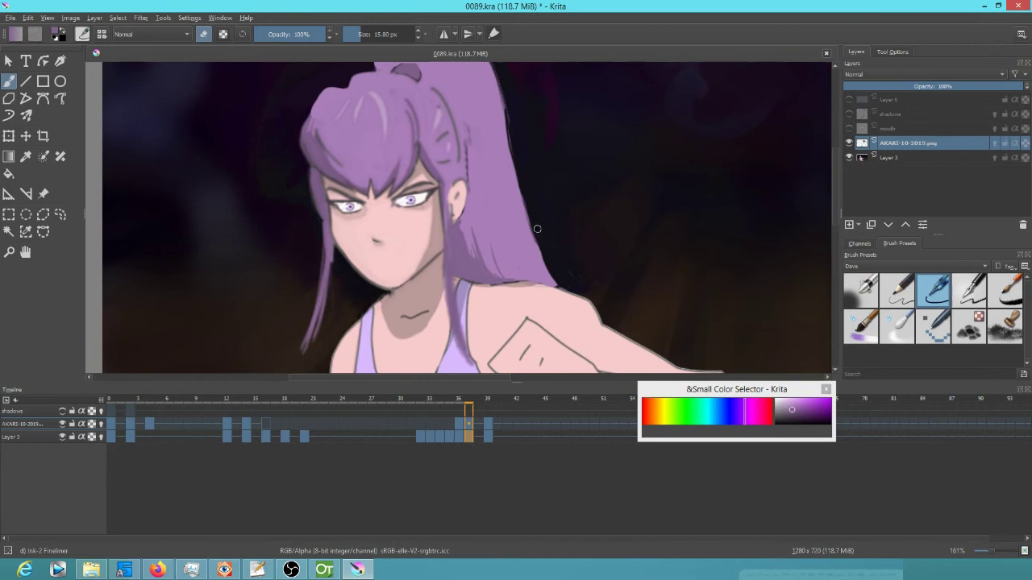
key(Right)
key(Right)
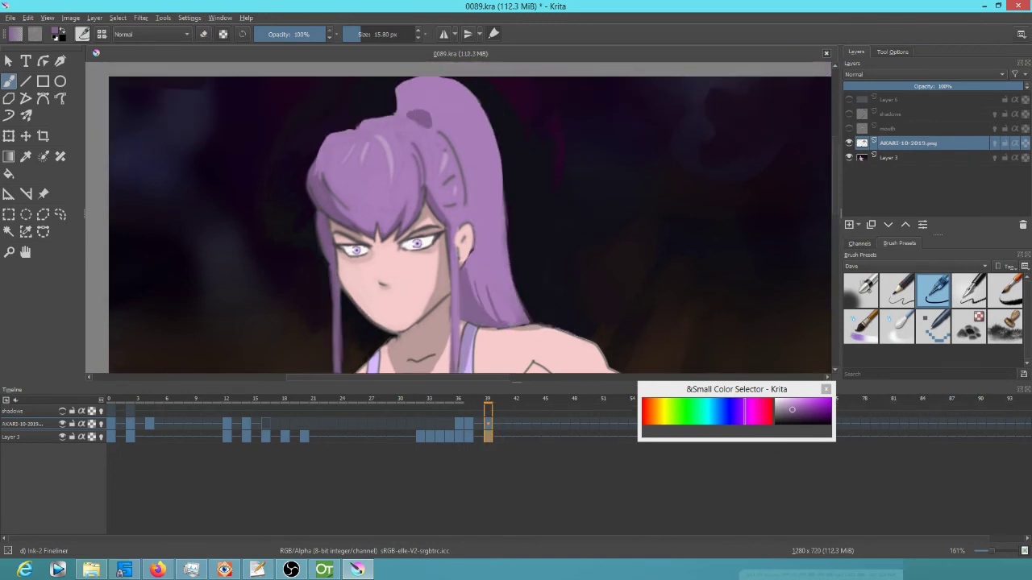
Step: Outline the fringe and topknot edges on frame 37 in dark grey picked from the drawing, touching up with hair purple at 6.00 px
key(Left)
key(Left)
scroll(430, 171, up, 4)
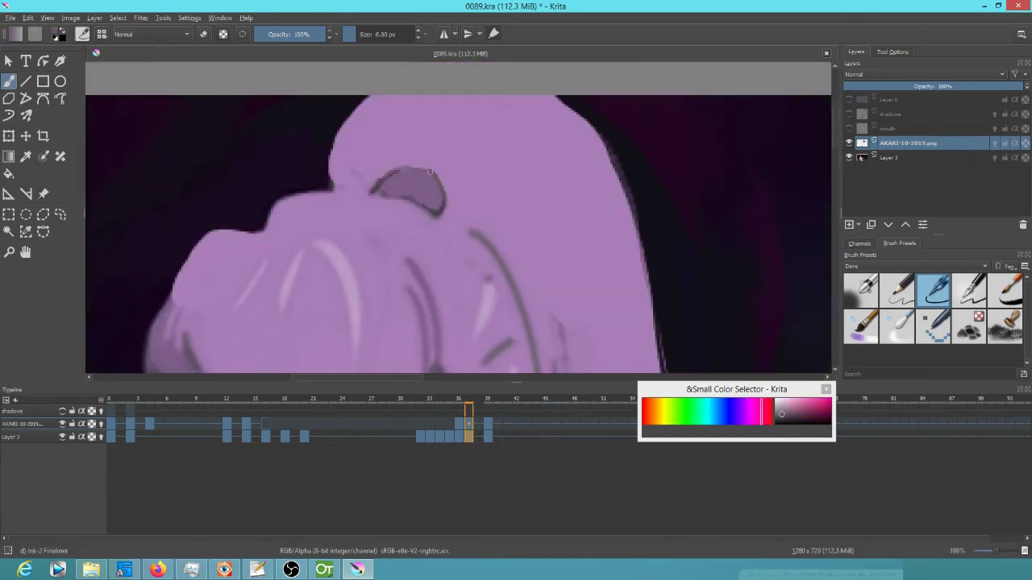
mouse_move(336, 190)
mouse_down()
mouse_move(371, 194)
mouse_move(358, 265)
mouse_up()
ctrl+click(364, 240)
mouse_move(352, 221)
mouse_down()
mouse_move(353, 250)
mouse_move(503, 190)
mouse_up()
ctrl+click(354, 264)
drag(328, 353, 332, 227)
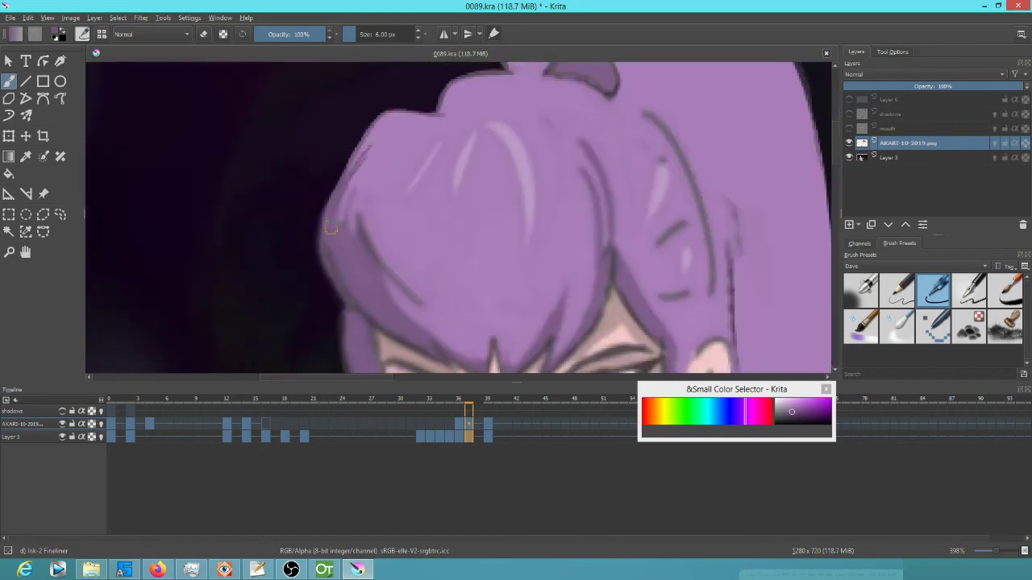
Step: Paint purple strands over the fringe's shaded edge on frame 39 and add dark line work to the hair, working in mirrored view
key(Right)
key(Right)
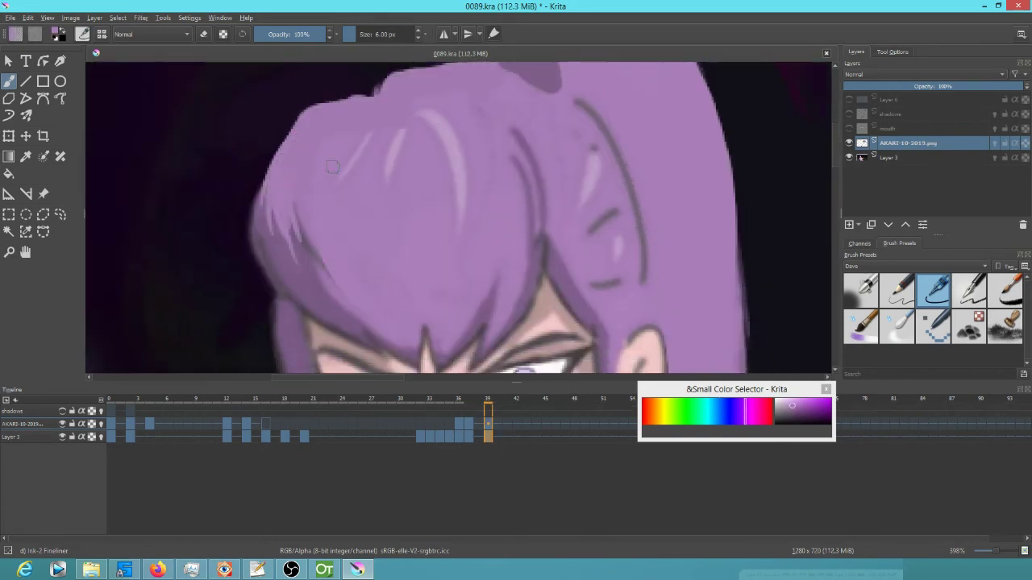
ctrl+click(320, 263)
scroll(331, 270, down, 3)
key(m)
scroll(516, 165, up, 3)
drag(461, 201, 474, 207)
mouse_move(432, 217)
mouse_down()
mouse_move(449, 195)
mouse_move(403, 231)
mouse_up()
drag(457, 207, 461, 151)
scroll(414, 215, down, 5)
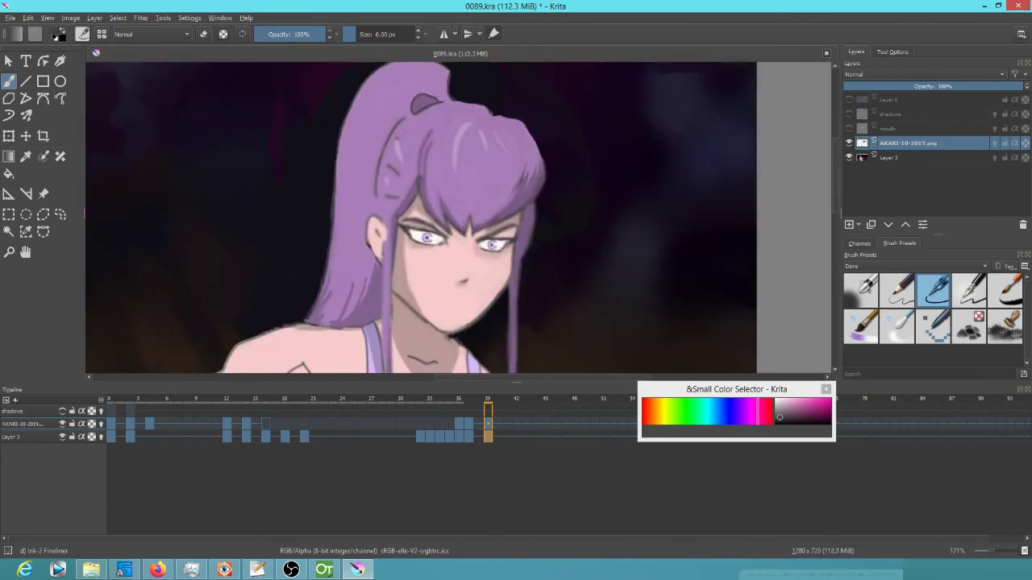
Step: Outline the ponytail's outer edge and tip on frame 39 with picked colours at 6.00 px and restore the unmirrored view
scroll(347, 198, up, 6)
ctrl+click(383, 253)
drag(384, 253, 350, 212)
drag(747, 294, 550, 81)
drag(505, 322, 477, 253)
scroll(477, 253, down, 5)
key(m)
drag(620, 313, 563, 265)
scroll(563, 266, up, 4)
ctrl+click(572, 306)
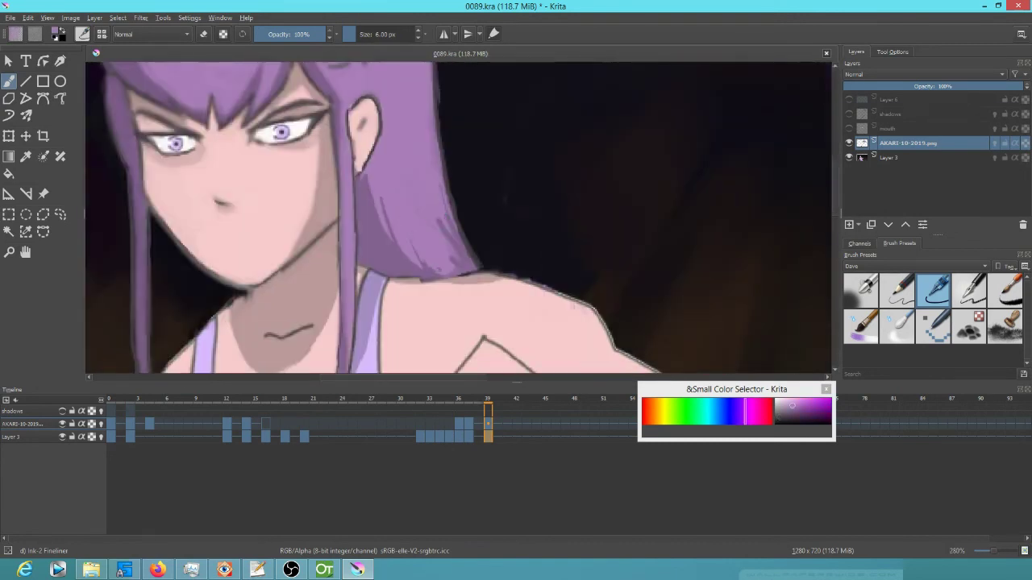
Step: Compare the ponytail on frames 37 and 39 and examine the tank top's edges on frame 39 up close
key(comma)
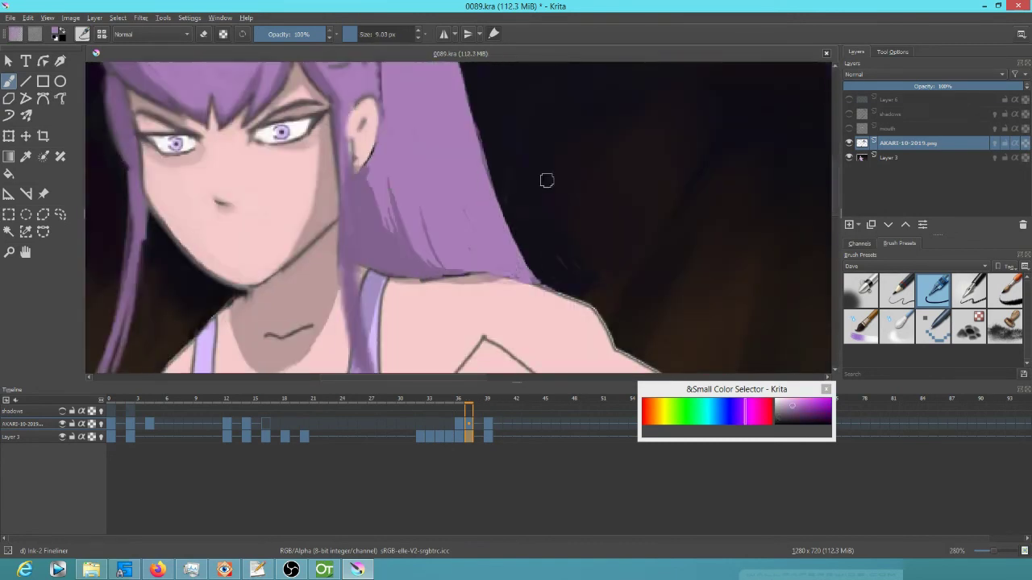
key(m)
key(period)
key(period)
scroll(544, 232, down, 5)
scroll(520, 292, up, 5)
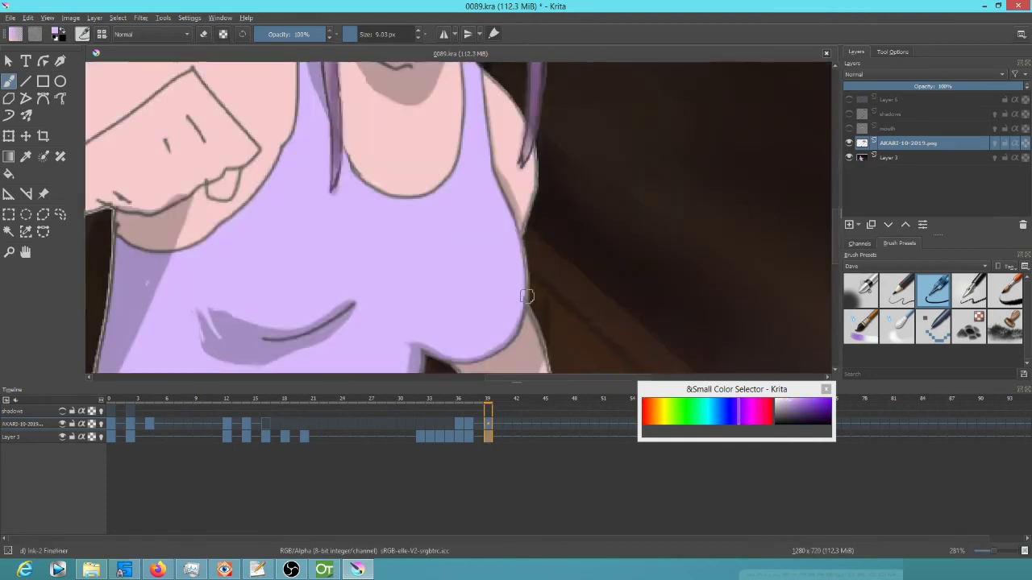
Step: Show the mouth layer, return to the first frame and save the file
scroll(488, 314, down, 5)
scroll(488, 313, up, 3)
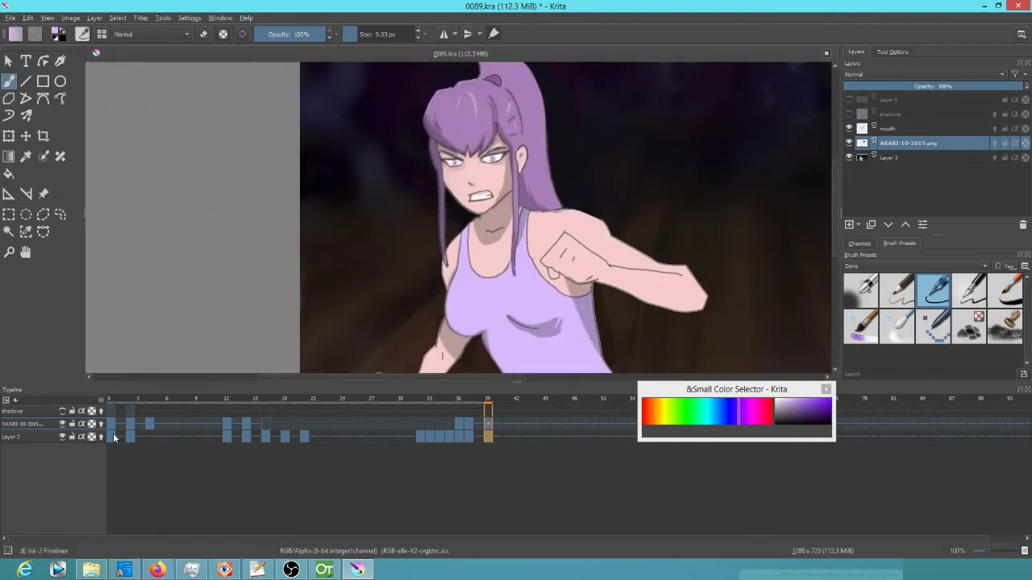
scroll(488, 314, down, 1)
key(Home)
key(ctrl+s)
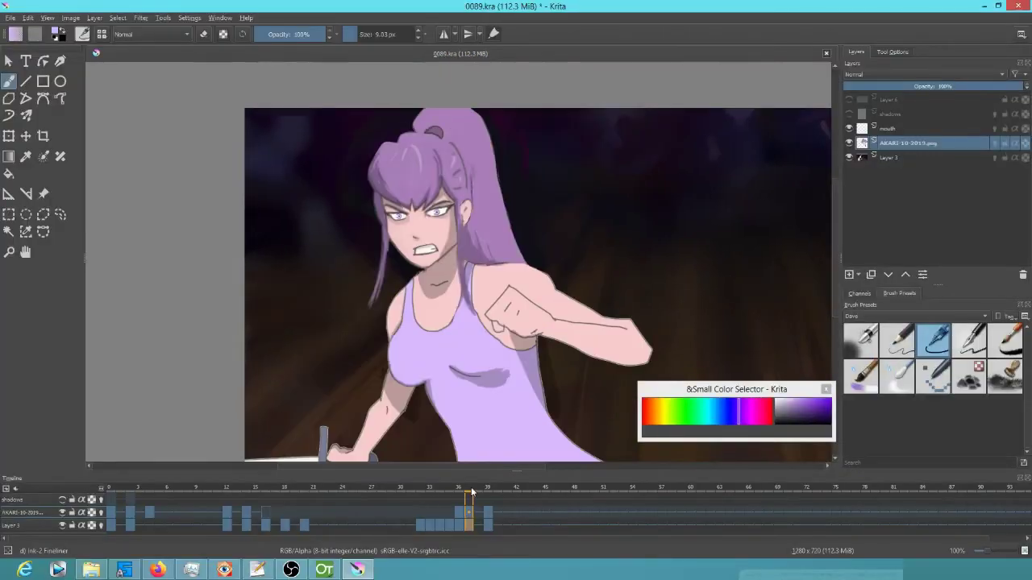
Step: Add a layer above AKARI-10-2019.png, touch up the hair on frame 39 with Pencil-2 at 5.00 px, and save the file
click(545, 492)
scroll(436, 259, up, 6)
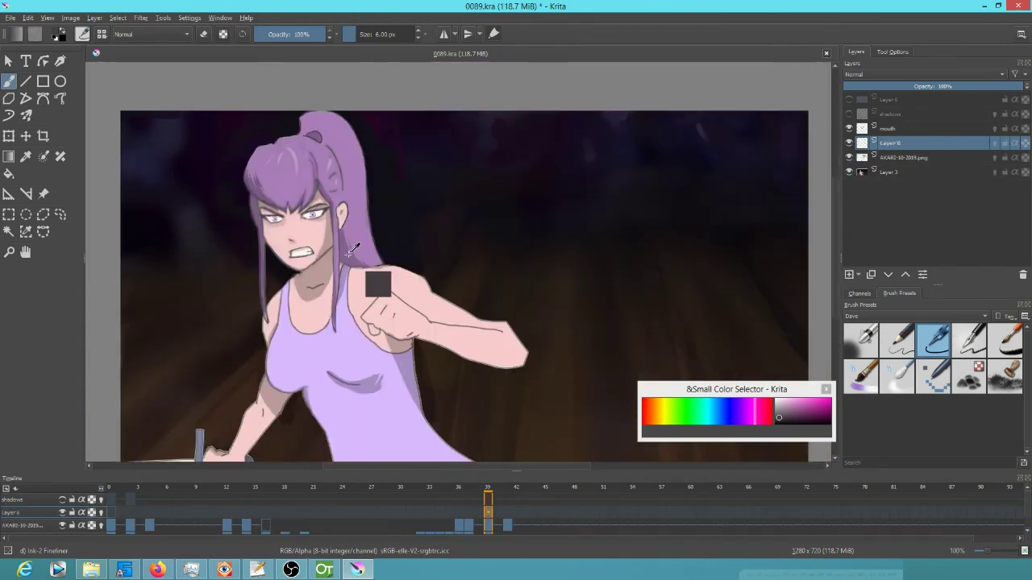
key(slash)
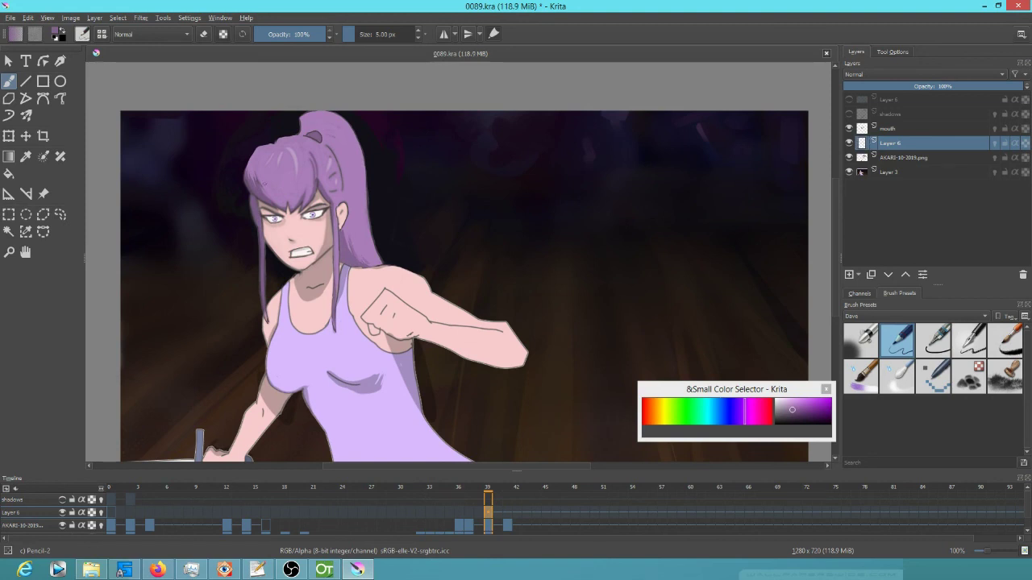
key(ctrl+s)
key(Tab)
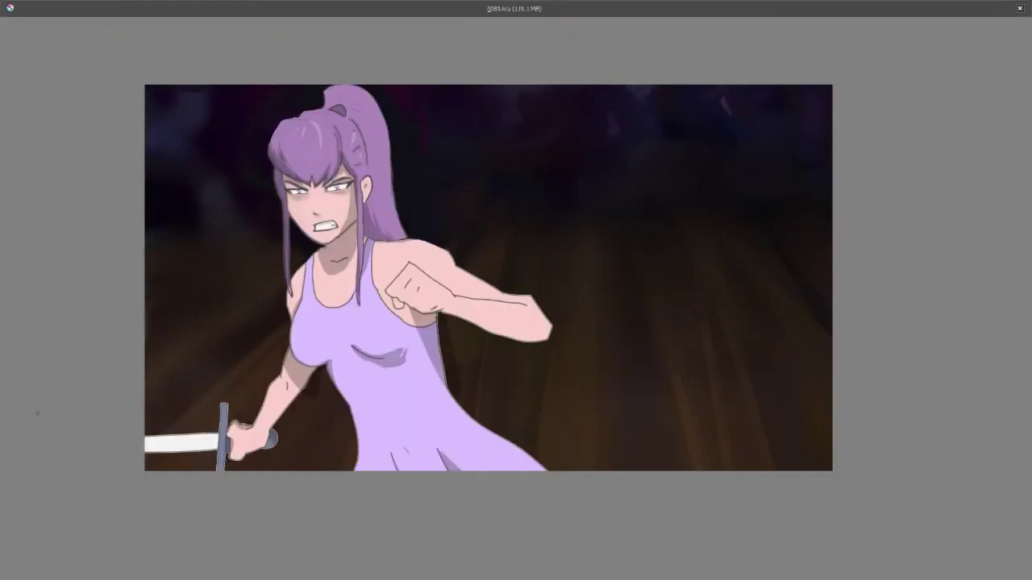
key(Tab)
Step: Preview the topmost Layer 6 over the scene in Multiply mode at 27% opacity, and hide it again
click(903, 99)
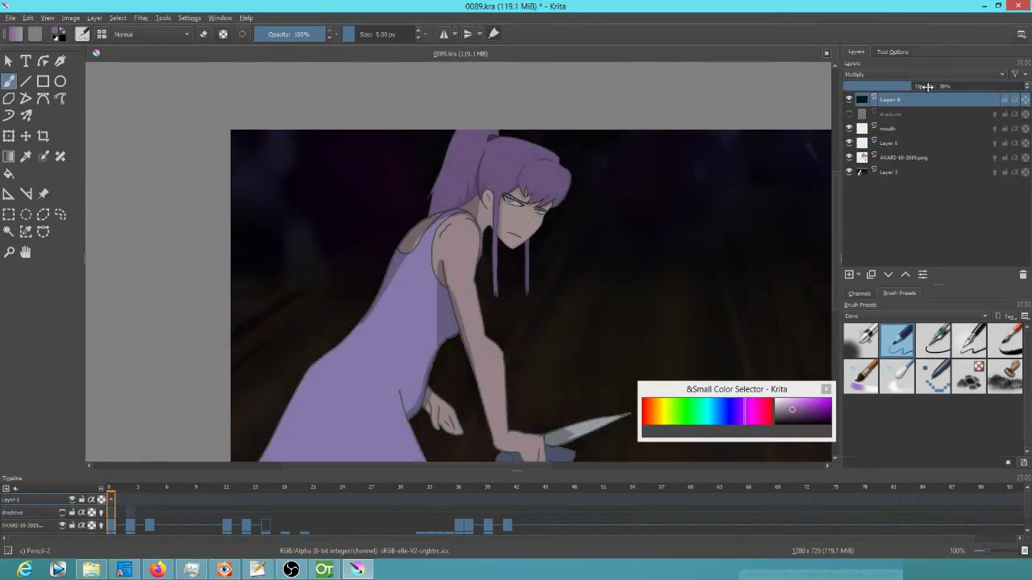
click(922, 74)
click(898, 117)
click(892, 86)
drag(678, 277, 557, 209)
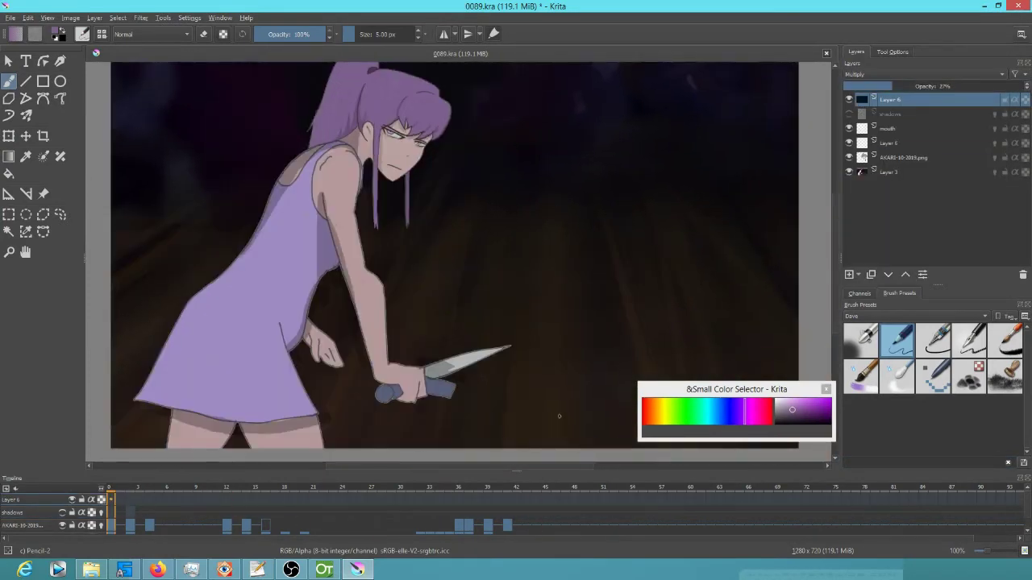
click(848, 99)
Step: Add a new layer directly above Layer 3 with a keyframe at frame 0 and a blank keyframe at frame 12
click(891, 172)
key(Insert)
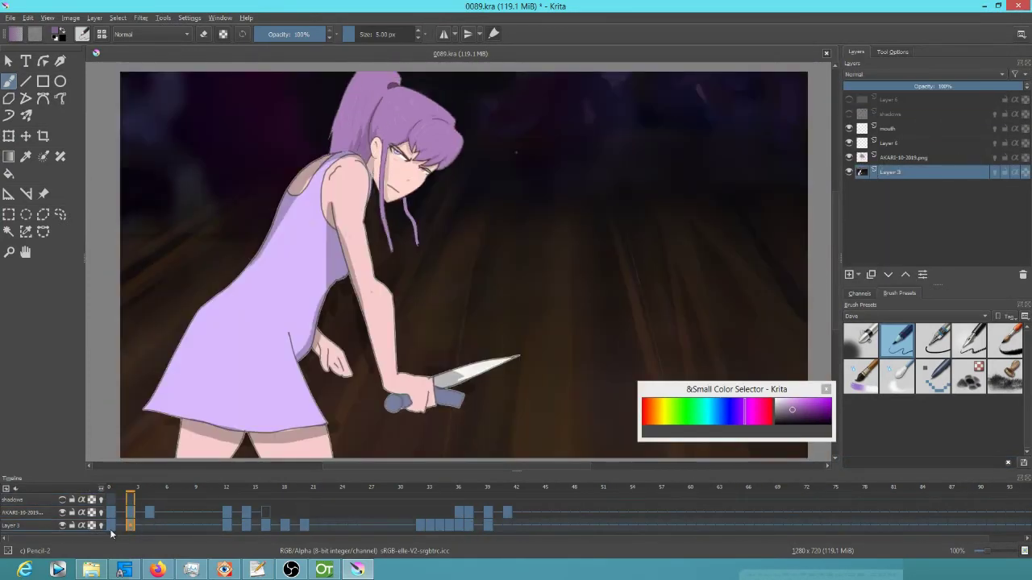
drag(345, 422, 463, 298)
scroll(463, 298, up, 2)
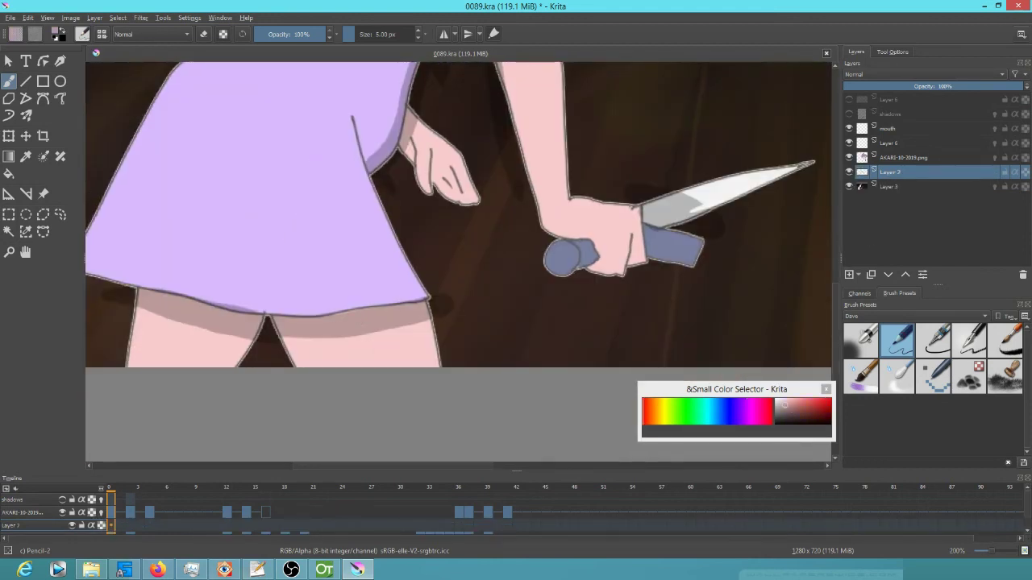
drag(115, 490, 227, 503)
key(F7)
click(114, 525)
Step: Paint over the dark background smudges around the dress, hand and sword on frame 0 with picked browns using Pencil-2 at 11.83 px
scroll(379, 313, down, 1)
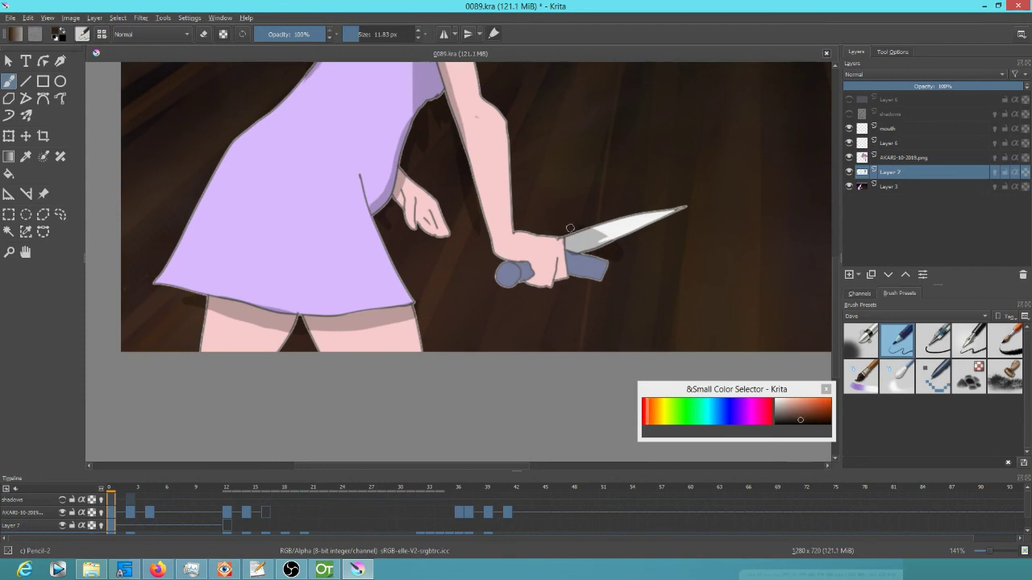
drag(601, 233, 624, 244)
key(space)
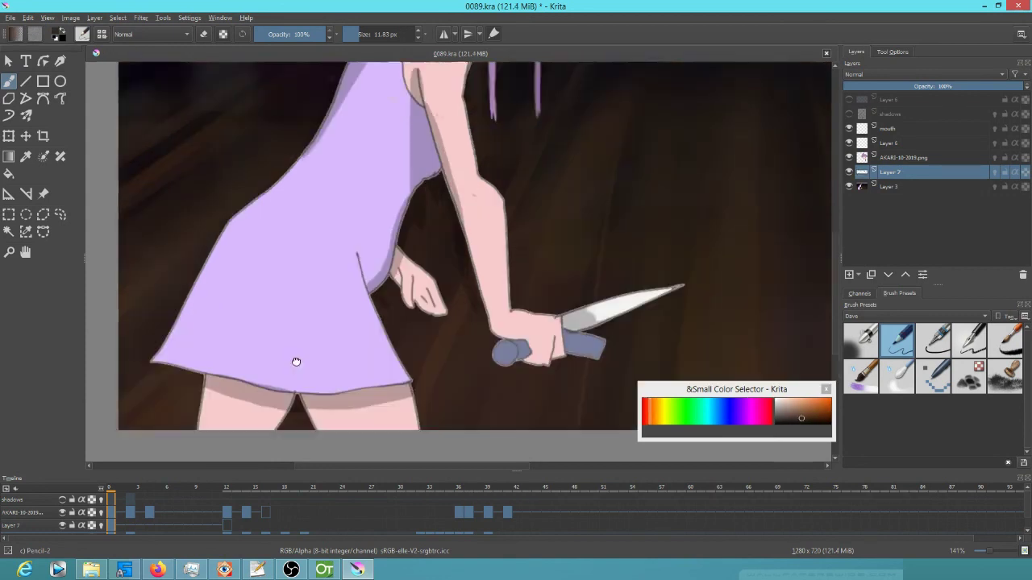
scroll(409, 370, down, 1)
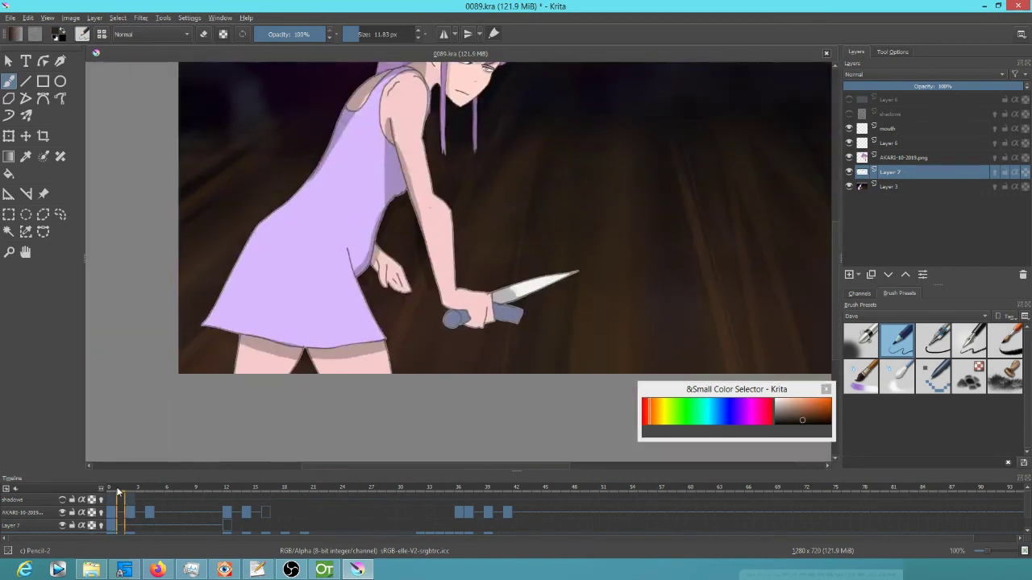
Step: Paint over the background smudges around the figure on new Layer 7 keyframes at frames 16 and 18 with picked browns
click(279, 505)
click(265, 532)
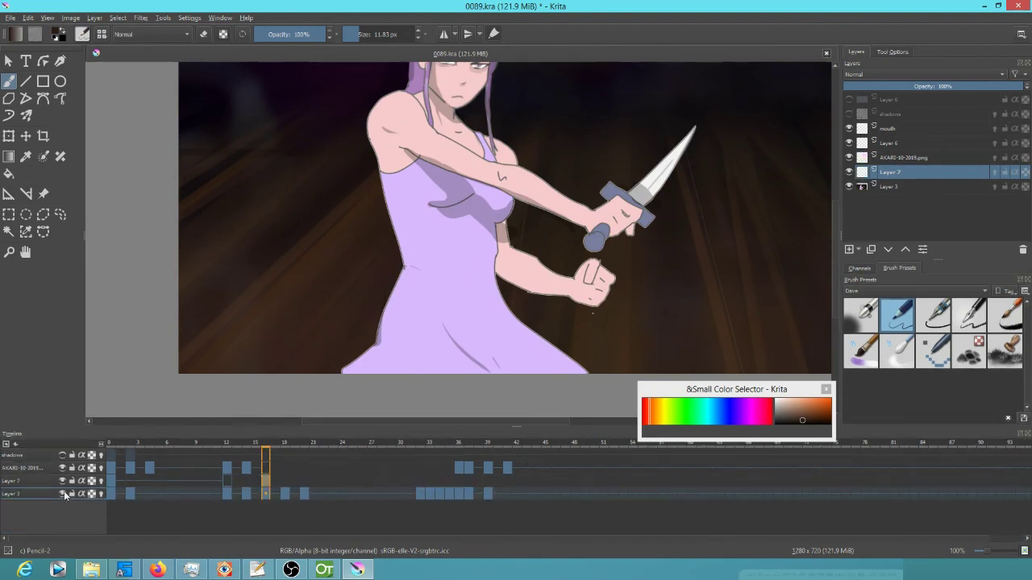
scroll(672, 302, up, 4)
click(285, 493)
click(304, 494)
scroll(436, 355, down, 5)
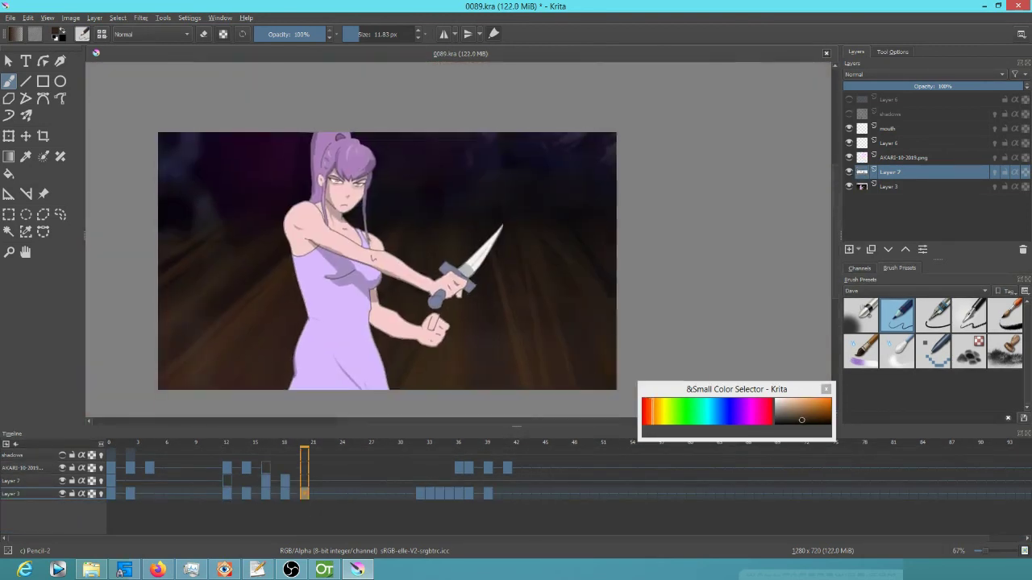
Step: Merge Layer 7 down into Layer 3 and save the file before playing the animation
key(ctrl+e)
click(110, 481)
key(ctrl+s)
key(space)
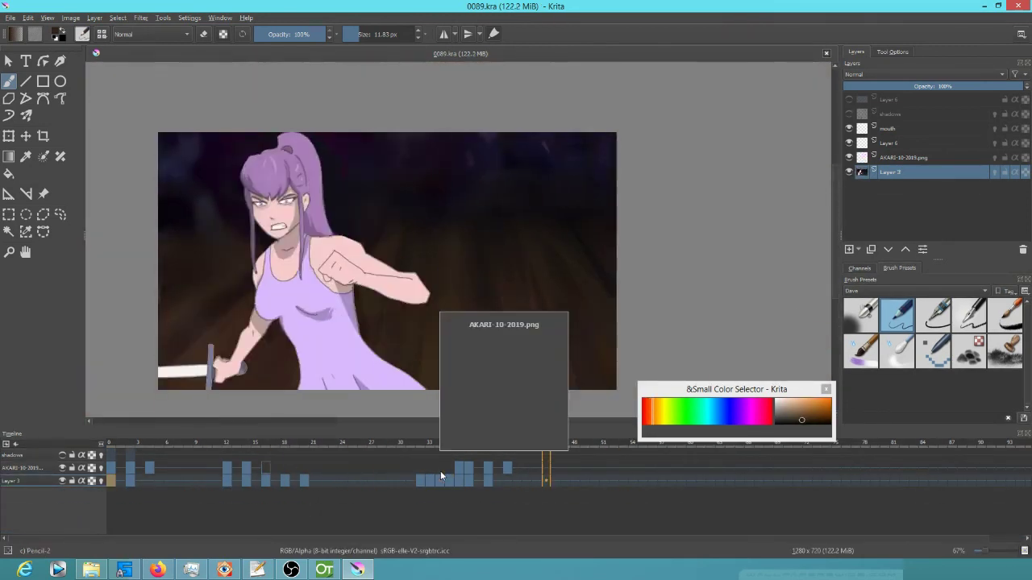